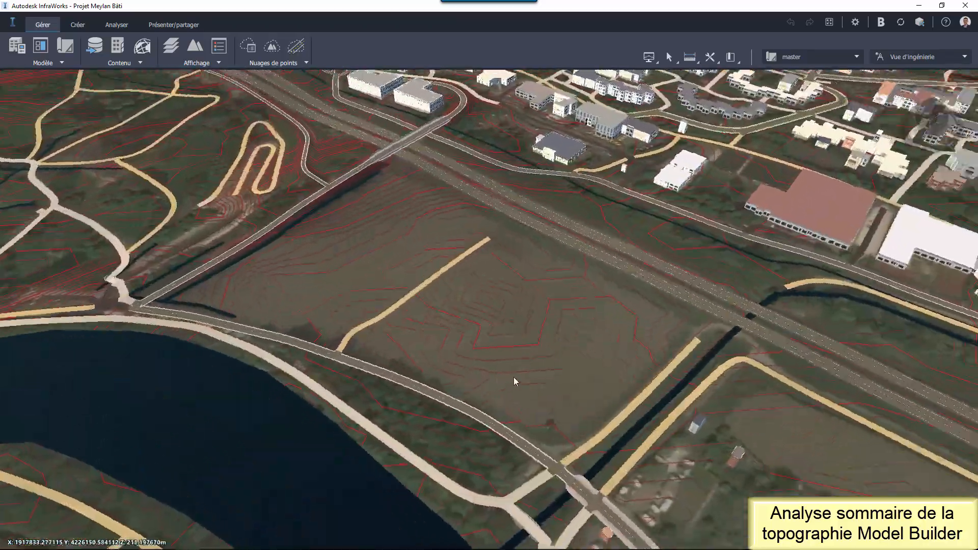
# Examine the terrain of the field between the highway and the river, turning the Filaire wireframe display on and back off.
pyautogui.moveTo(513, 376); pyautogui.dragTo(490, 451)
pyautogui.scroll(3, 349, 407)
pyautogui.moveTo(380, 427); pyautogui.dragTo(463, 367)
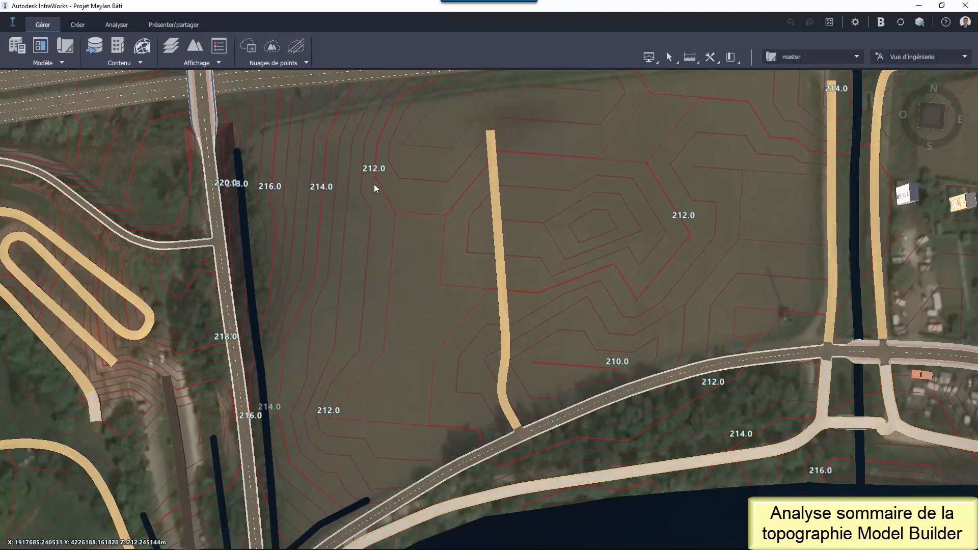
pyautogui.click(915, 58)
pyautogui.click(881, 106)
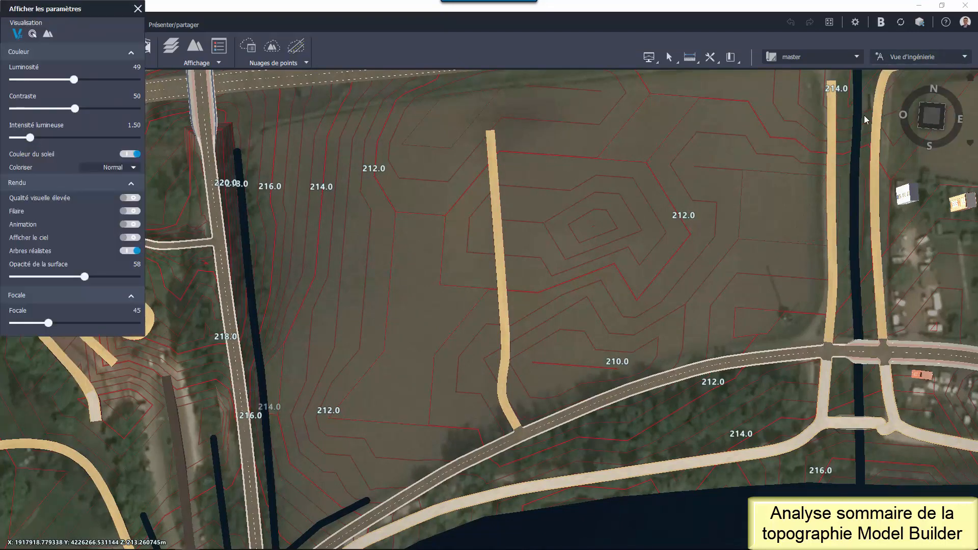
pyautogui.click(133, 211)
pyautogui.moveTo(548, 360); pyautogui.dragTo(515, 273, button='middle')
pyautogui.moveTo(332, 385); pyautogui.dragTo(592, 335, button='middle')
pyautogui.scroll(5, 593, 336)
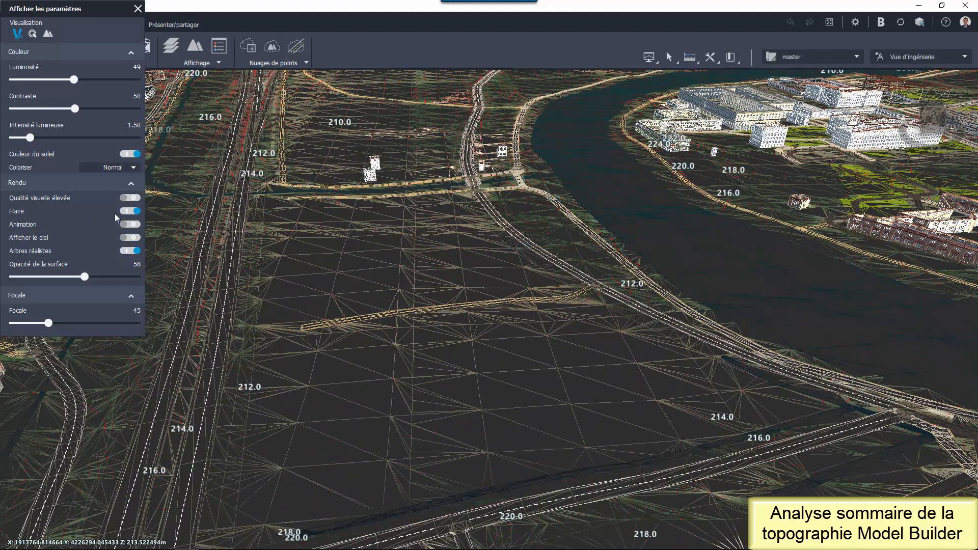
pyautogui.click(127, 211)
pyautogui.click(138, 9)
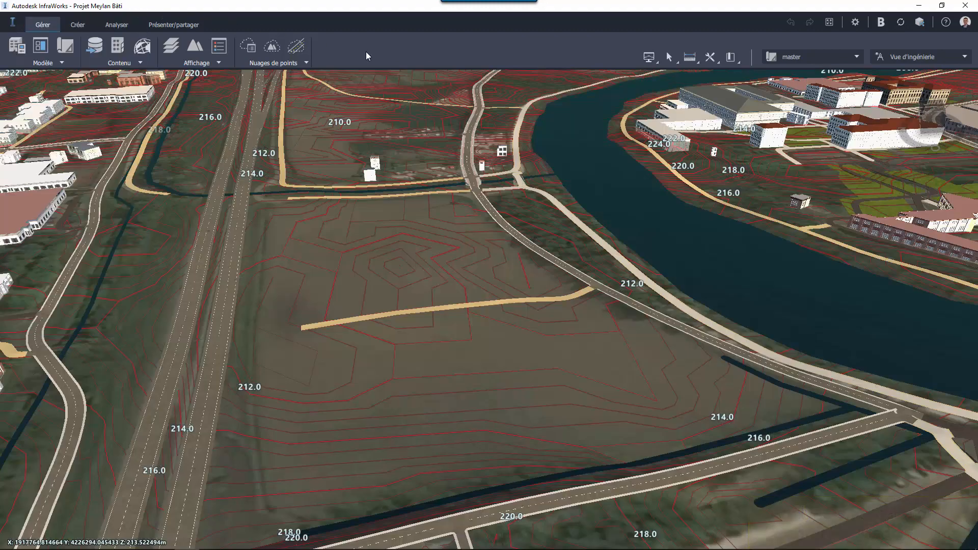
# Show the data sources, select the elevation source under Terrain, and add a new proposal named 1_Topo_BD_ALTI_75.
pyautogui.click(94, 46)
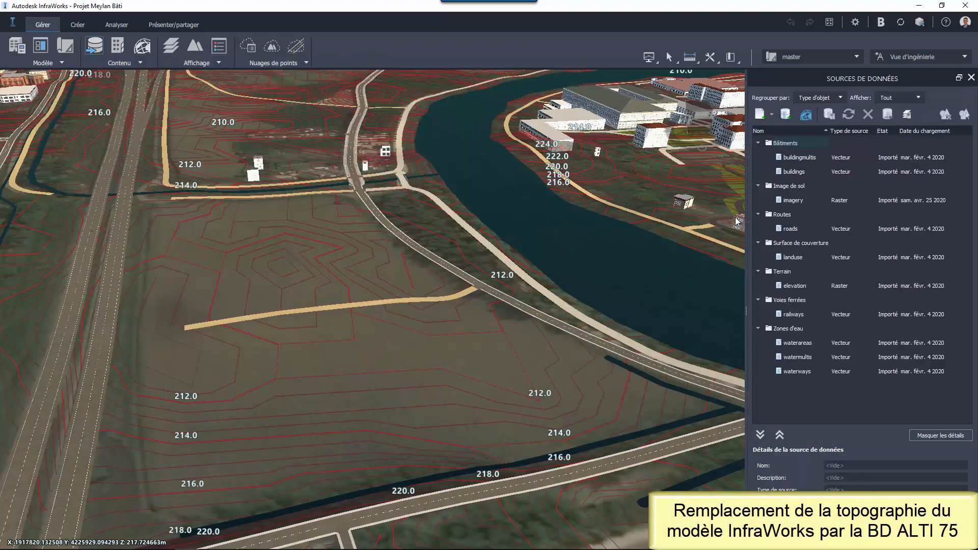
pyautogui.click(787, 286)
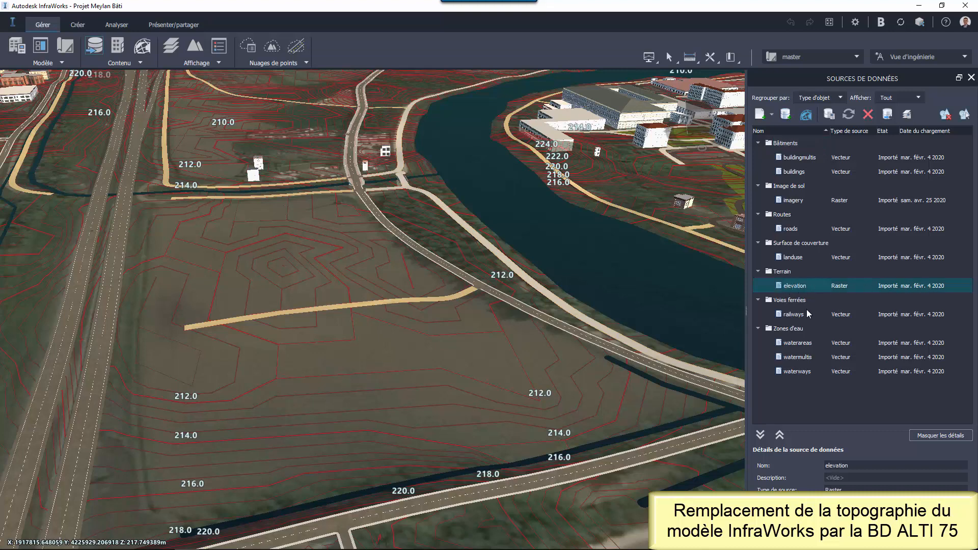
pyautogui.click(857, 57)
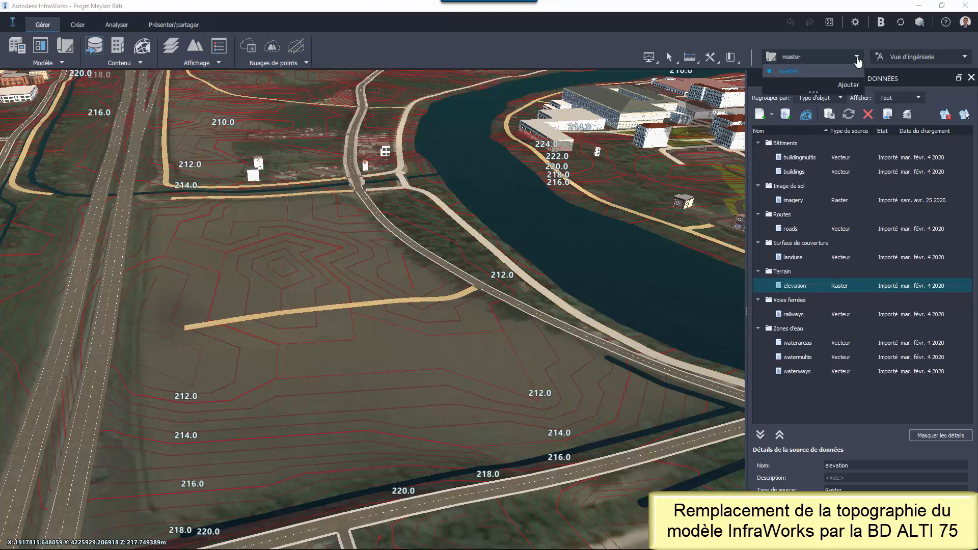
pyautogui.click(848, 86)
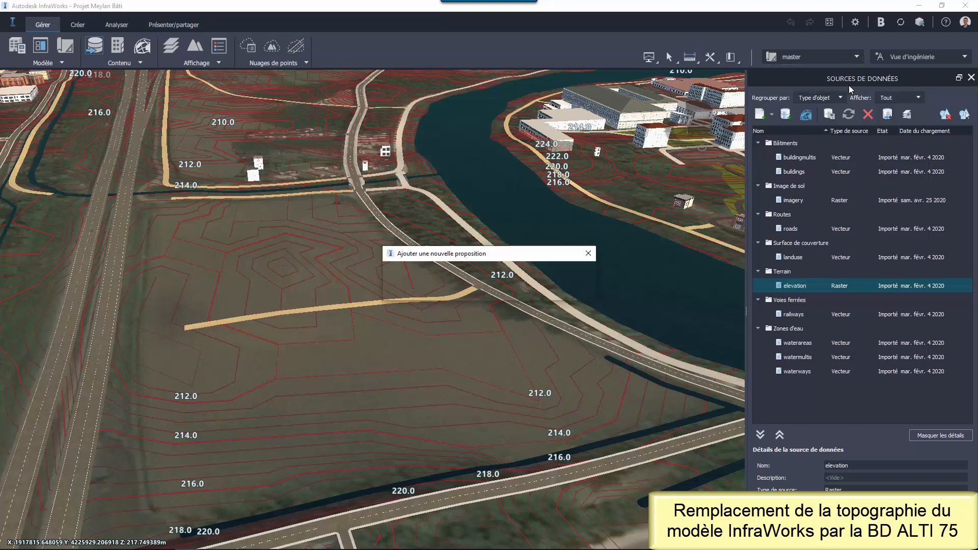
pyautogui.click(544, 274)
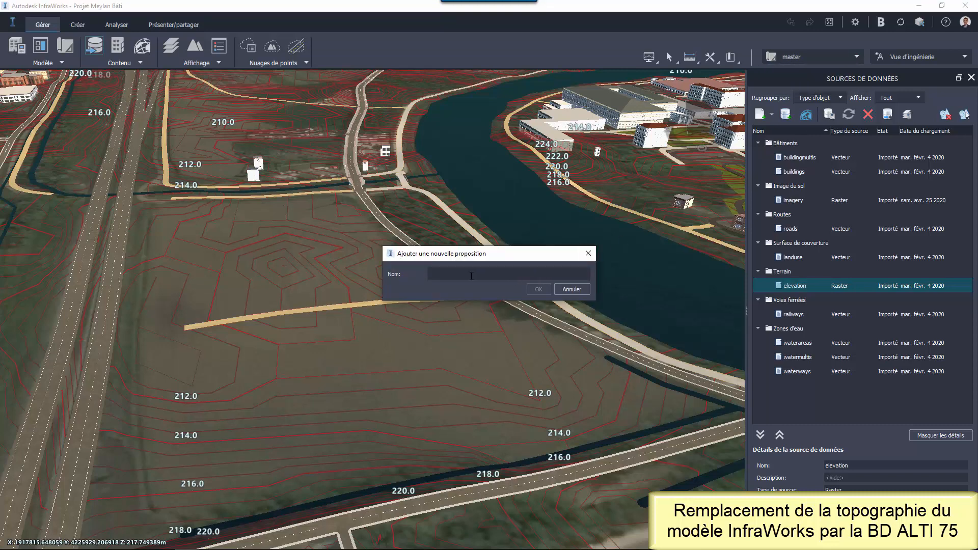
pyautogui.write('1_Topo_BD_ALTI_75')
pyautogui.click(537, 288)
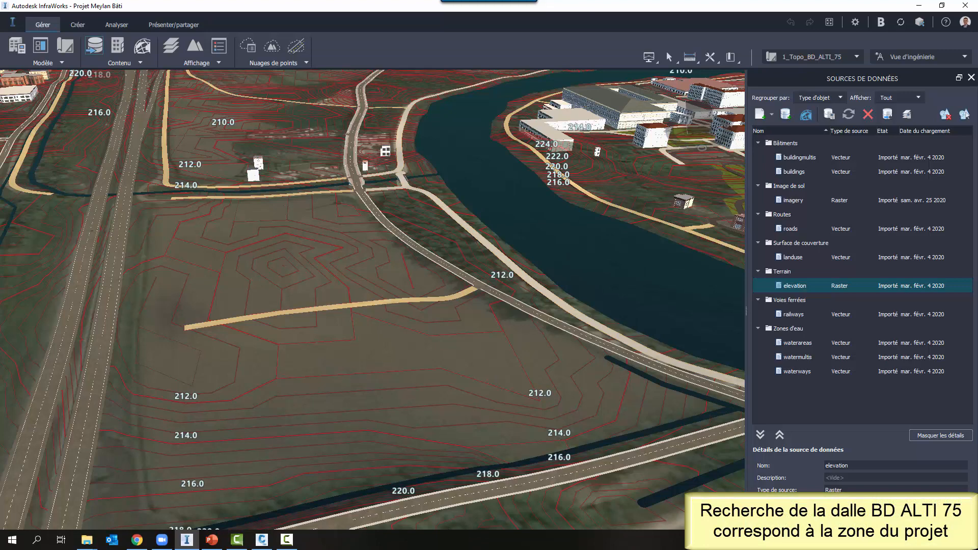
# Switch to the File Explorer window showing the BDALTIV2_MNT_75M_ASC_LAMB93_IGN69_FRANCE folder and look at the dalles tile index files.
pyautogui.click(87, 542)
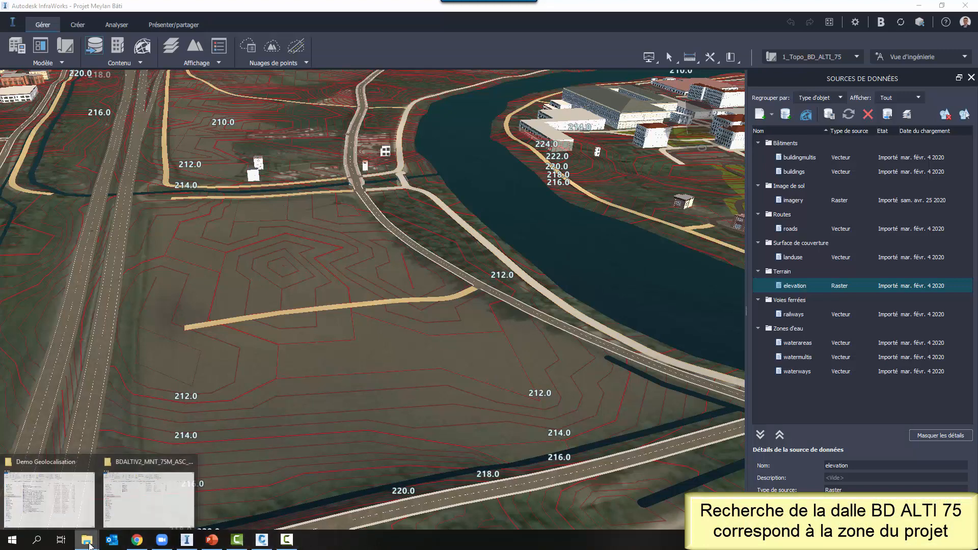
pyautogui.click(150, 506)
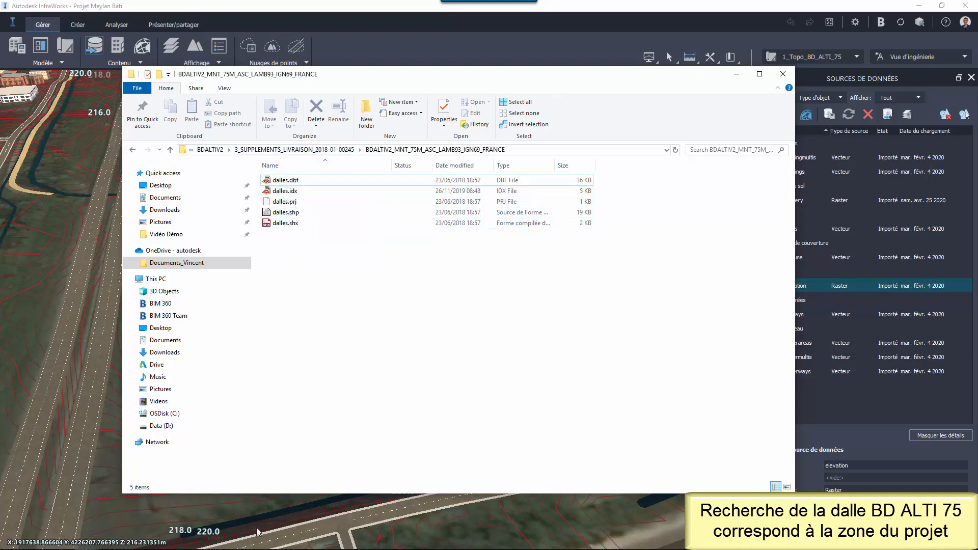
# Switch to Civil 3D and check the units and projection zone in the drawing settings of Dessin1.
pyautogui.moveTo(259, 549)
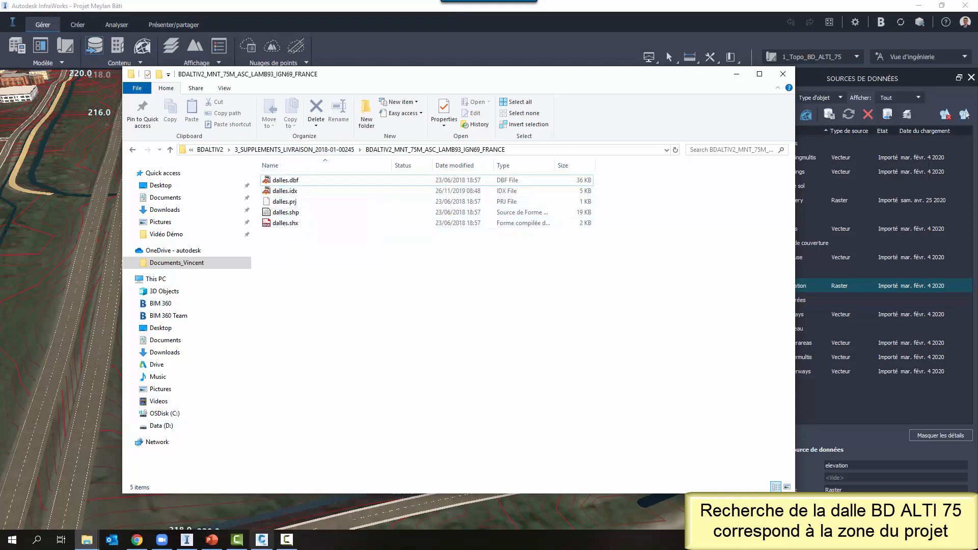
pyautogui.click(262, 542)
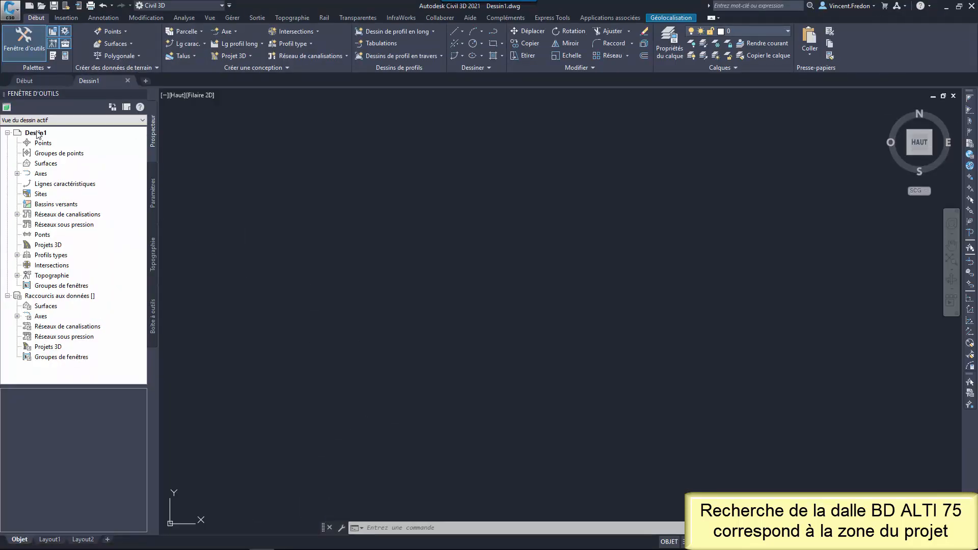
pyautogui.click(154, 192)
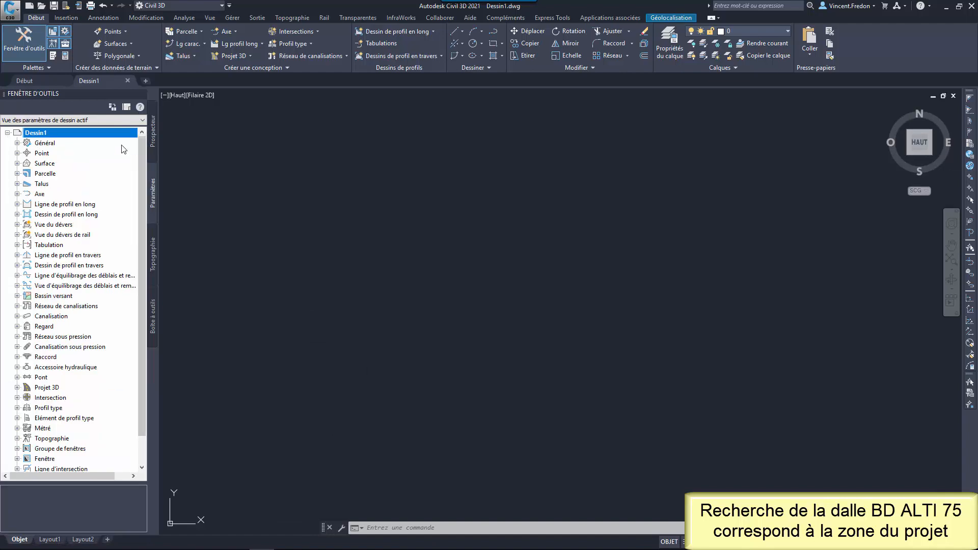
pyautogui.rightClick(94, 133)
pyautogui.click(124, 139)
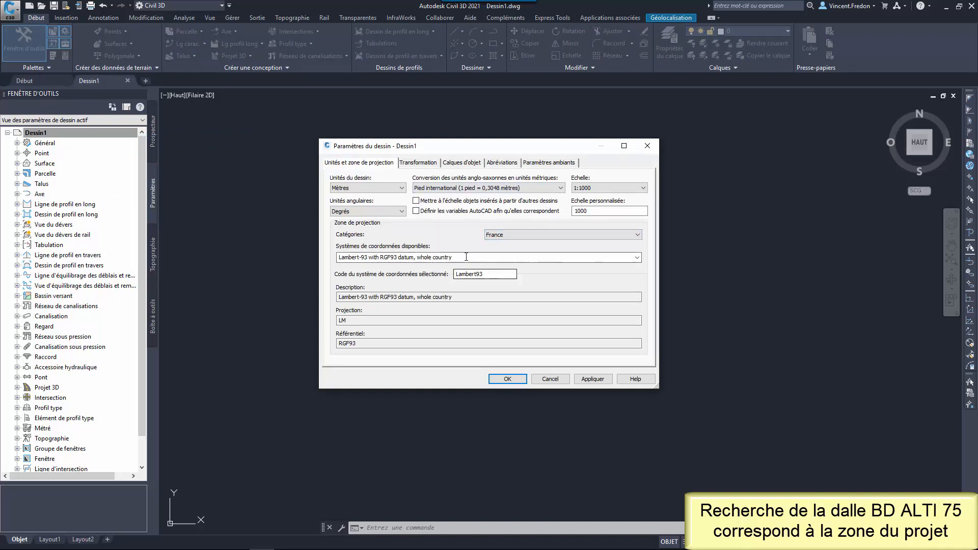
pyautogui.click(506, 378)
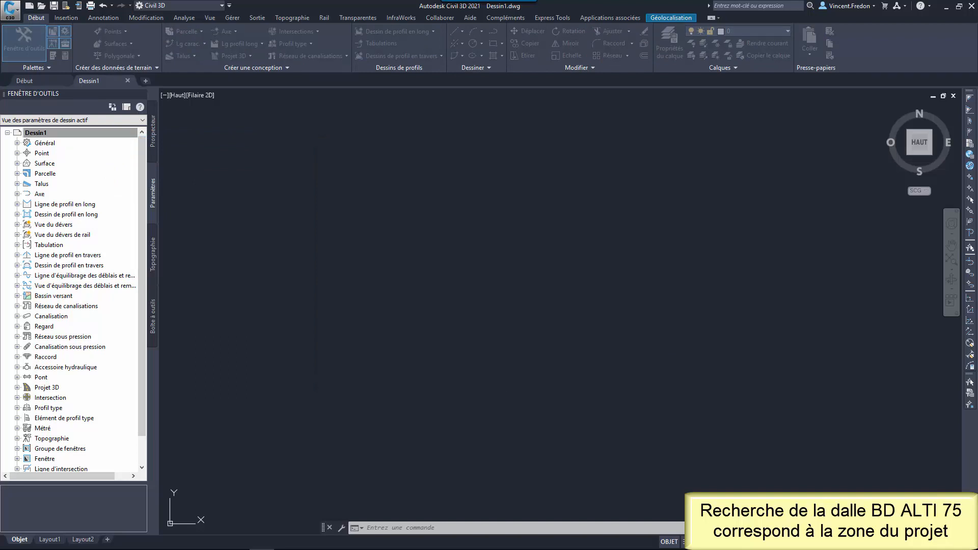
# Insert the dalles.shp tile index from File Explorer into the Civil 3D drawing Dessin1.
pyautogui.moveTo(194, 548)
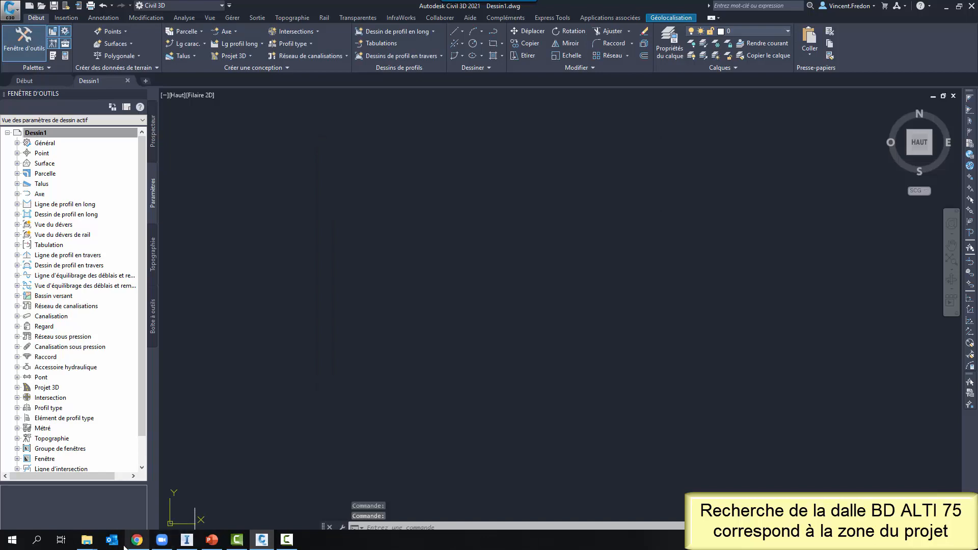
pyautogui.click(89, 540)
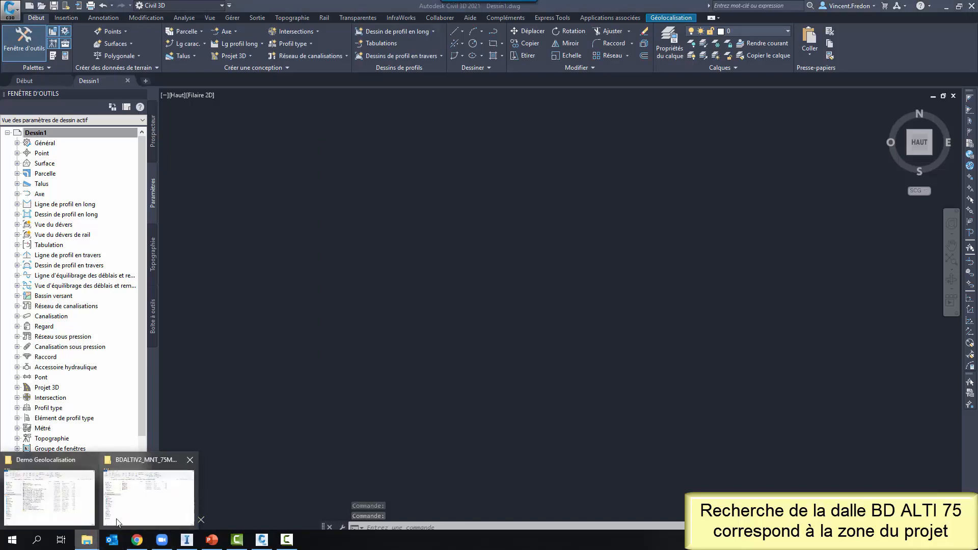
pyautogui.click(115, 524)
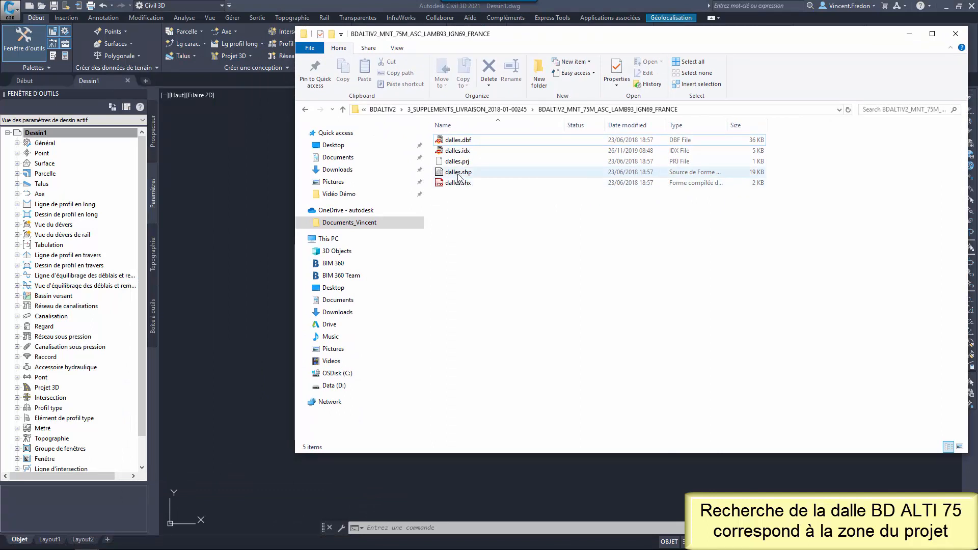
pyautogui.moveTo(458, 177); pyautogui.dragTo(253, 271)
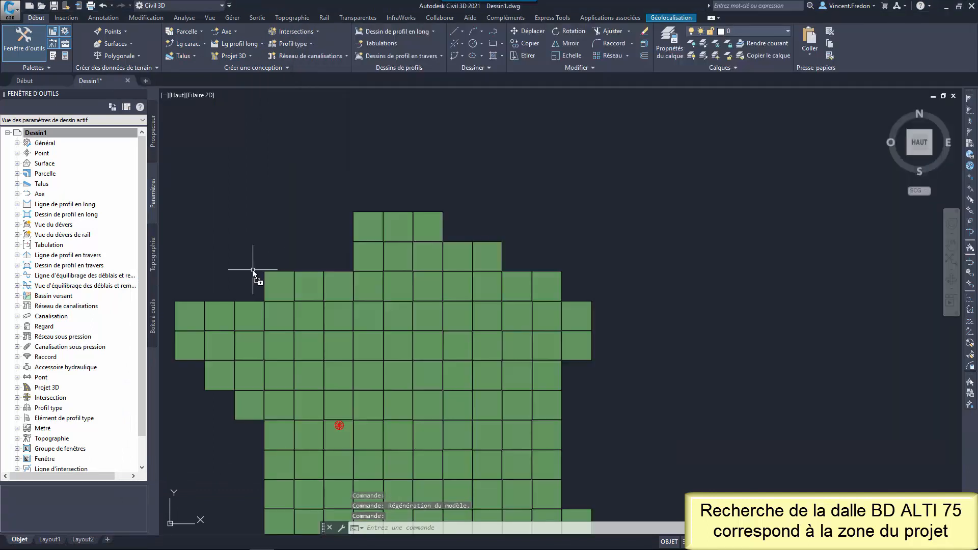
pyautogui.moveTo(607, 387); pyautogui.dragTo(715, 286, button='middle')
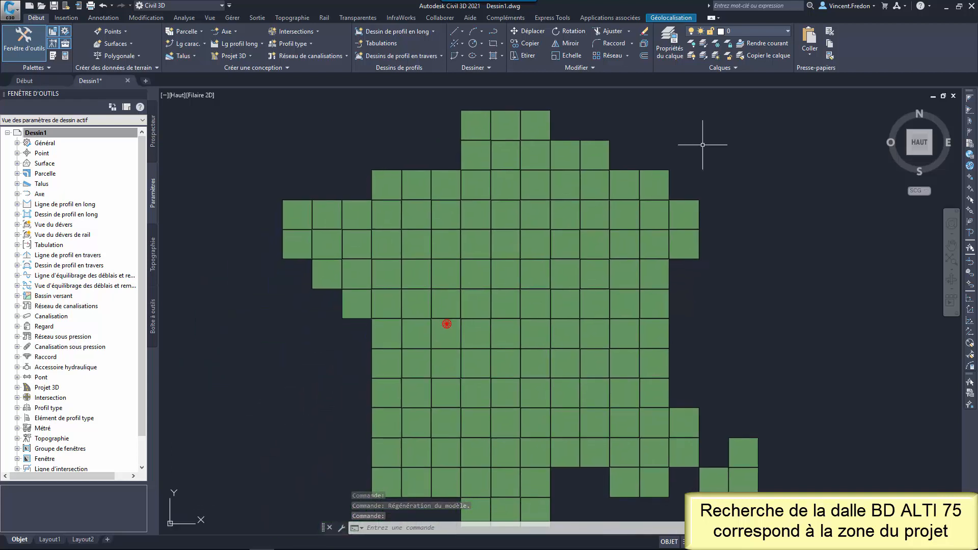
# Display the hybrid online map (Carte Hybride) beneath the tile grid, accepting the use of online map data.
pyautogui.click(668, 18)
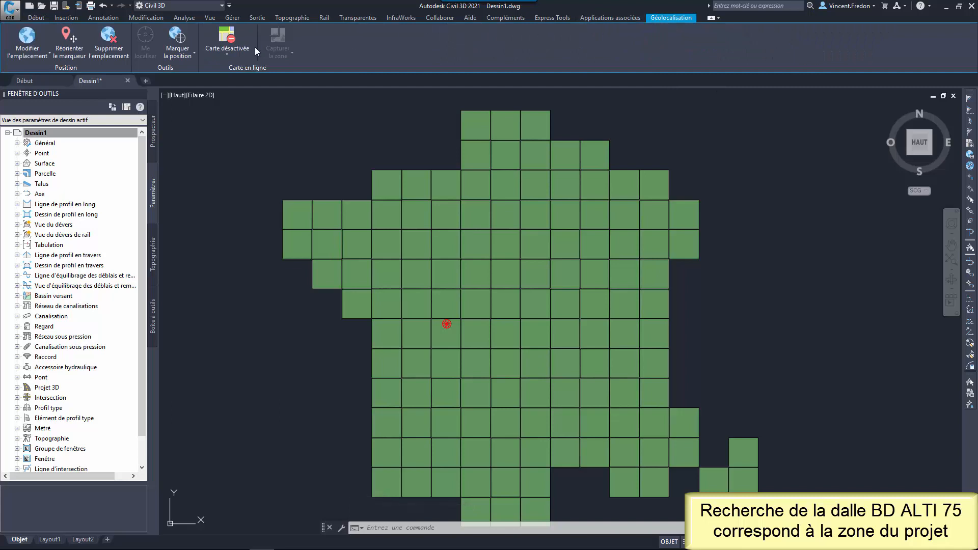
pyautogui.click(224, 54)
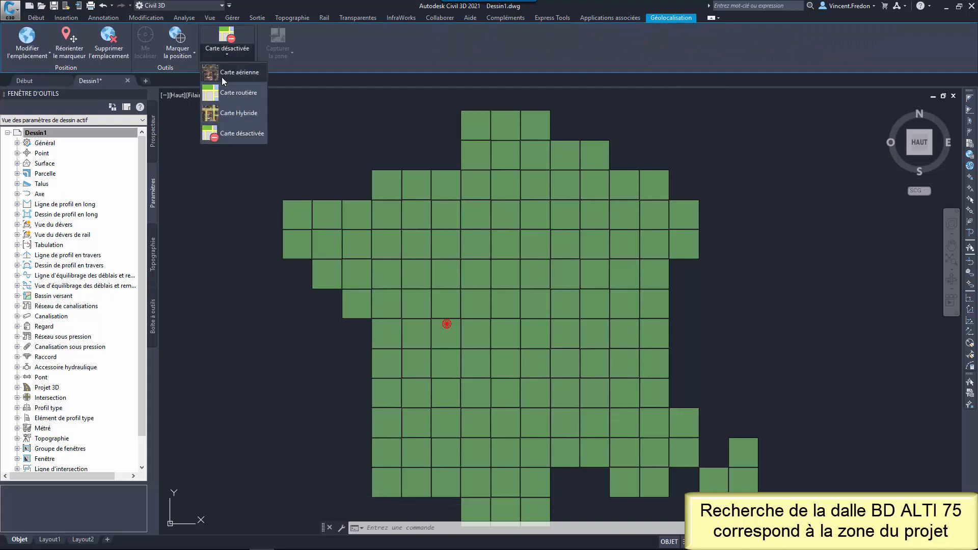
pyautogui.click(227, 112)
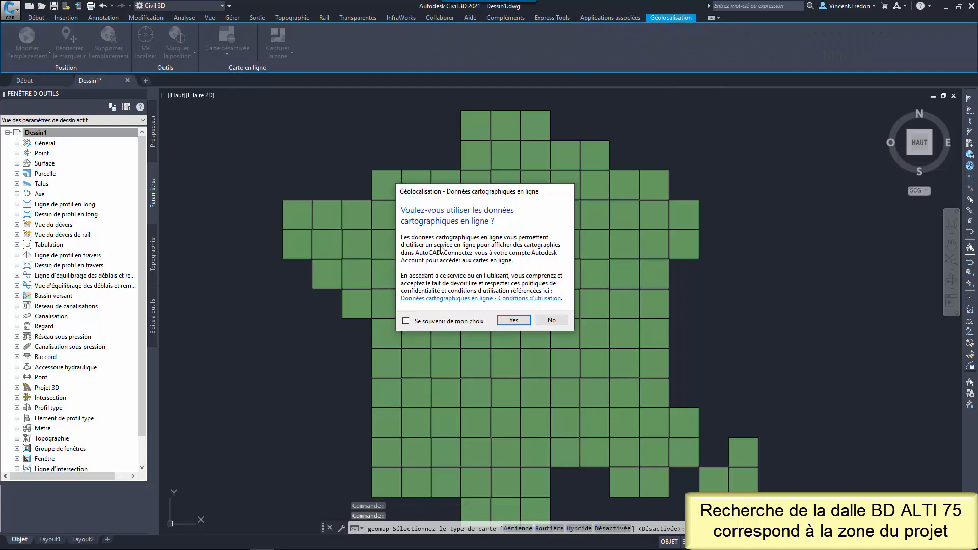
pyautogui.click(512, 321)
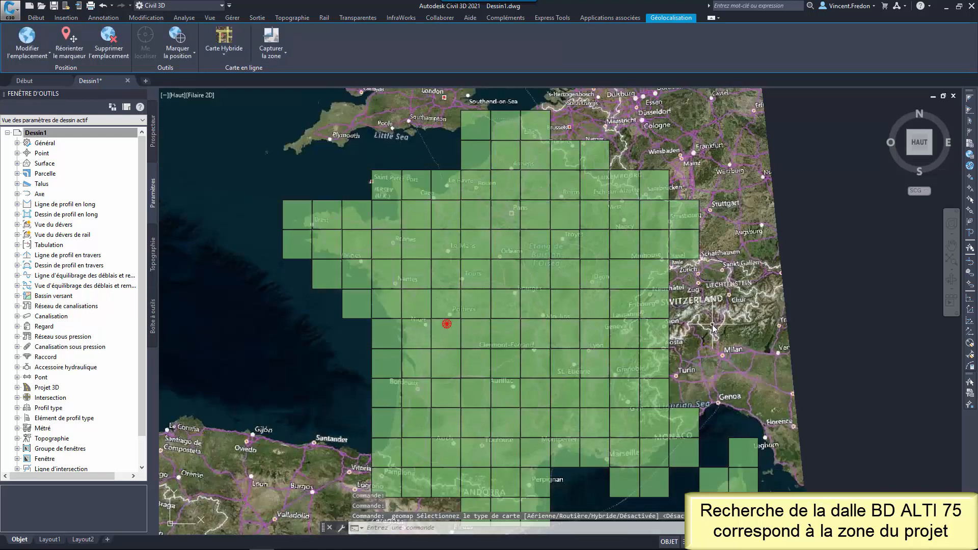
# Select the dalles polygon covering the Grenoble area and open its properties to identify the matching BD ALTI tile.
pyautogui.scroll(10, 621, 375)
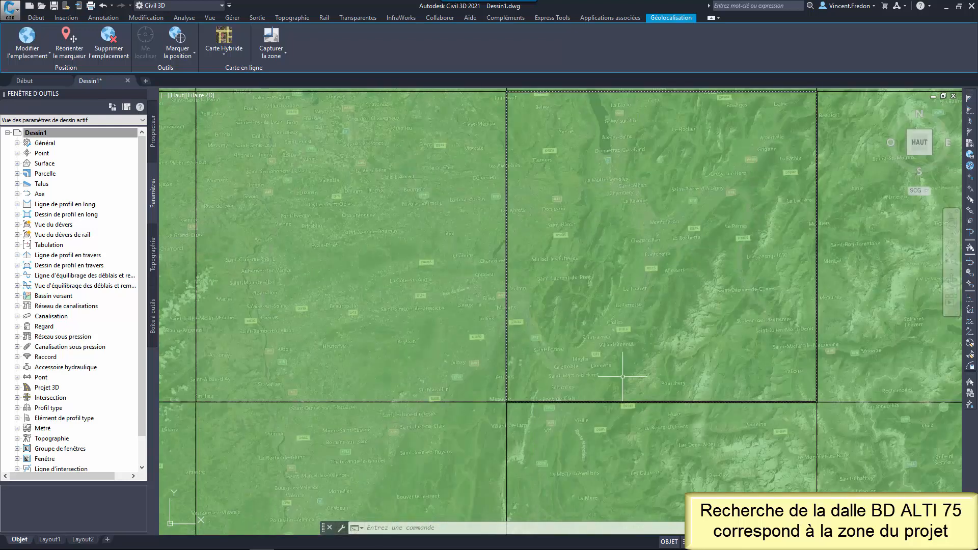
pyautogui.moveTo(657, 325); pyautogui.dragTo(542, 376, button='middle')
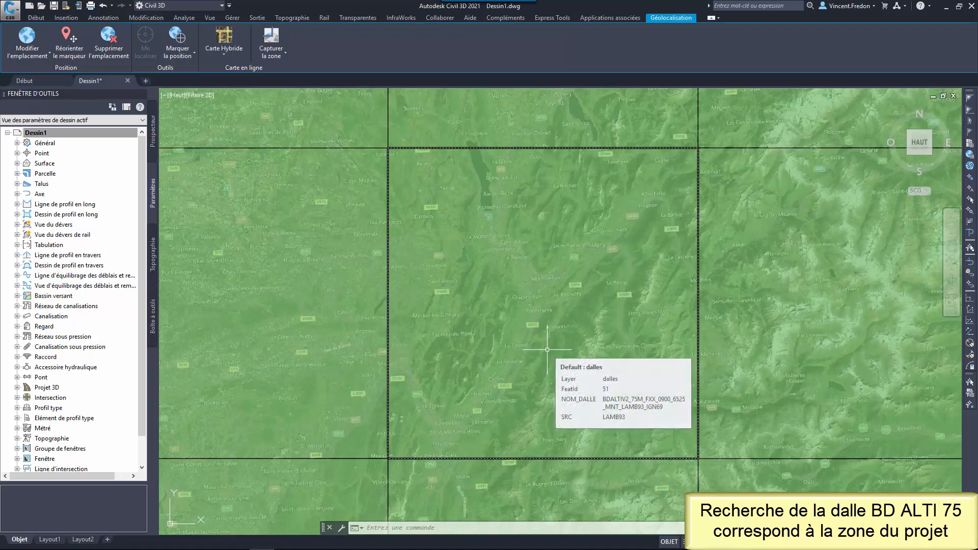
pyautogui.click(547, 349)
pyautogui.rightClick(547, 349)
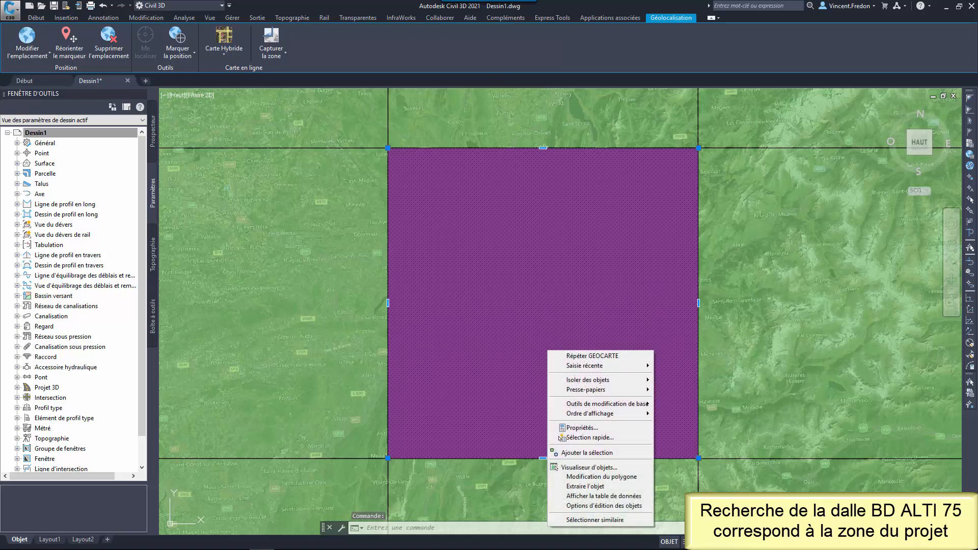
pyautogui.click(580, 428)
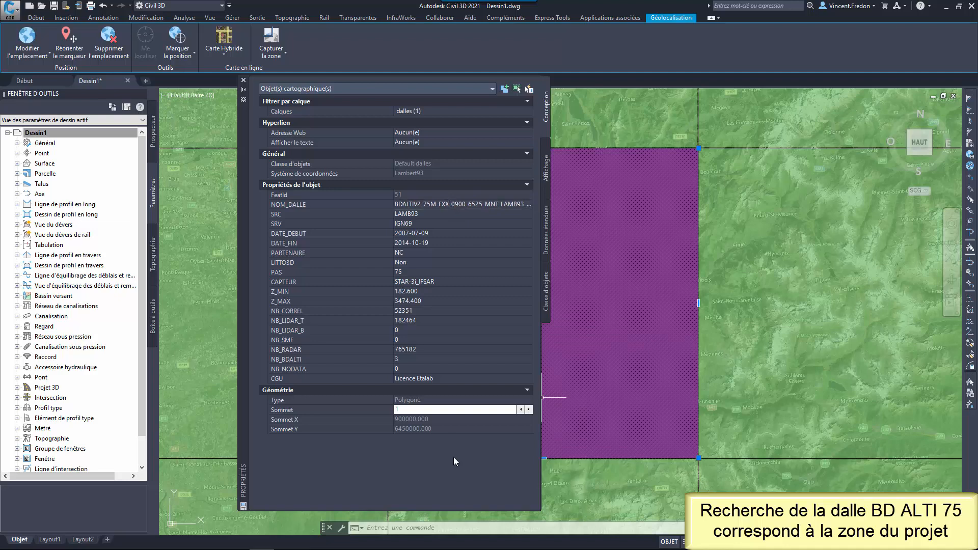
pyautogui.moveTo(411, 549)
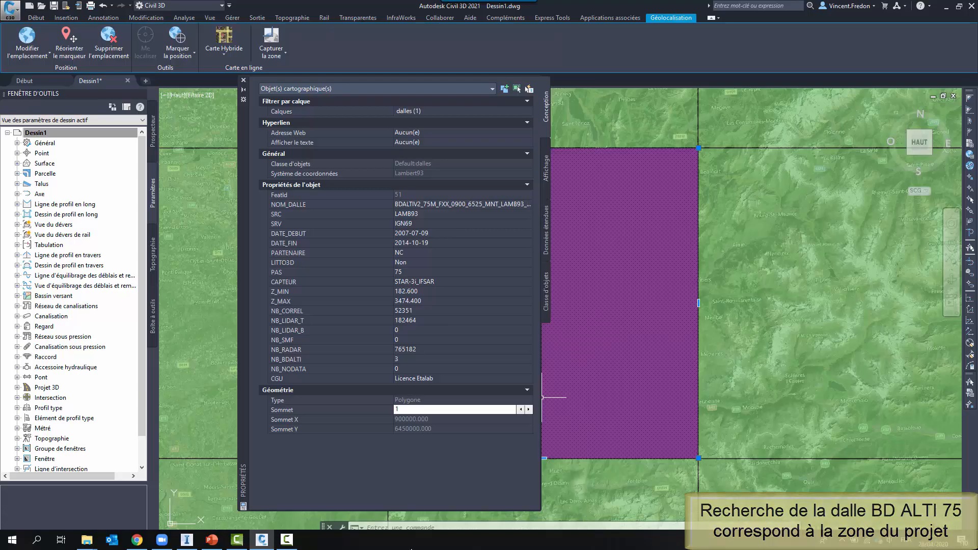
pyautogui.click(188, 542)
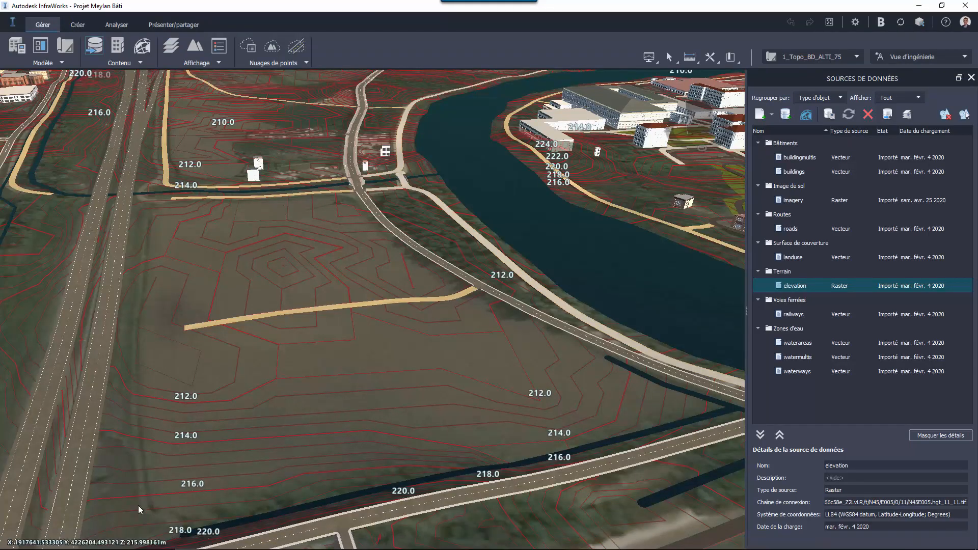
pyautogui.click(87, 542)
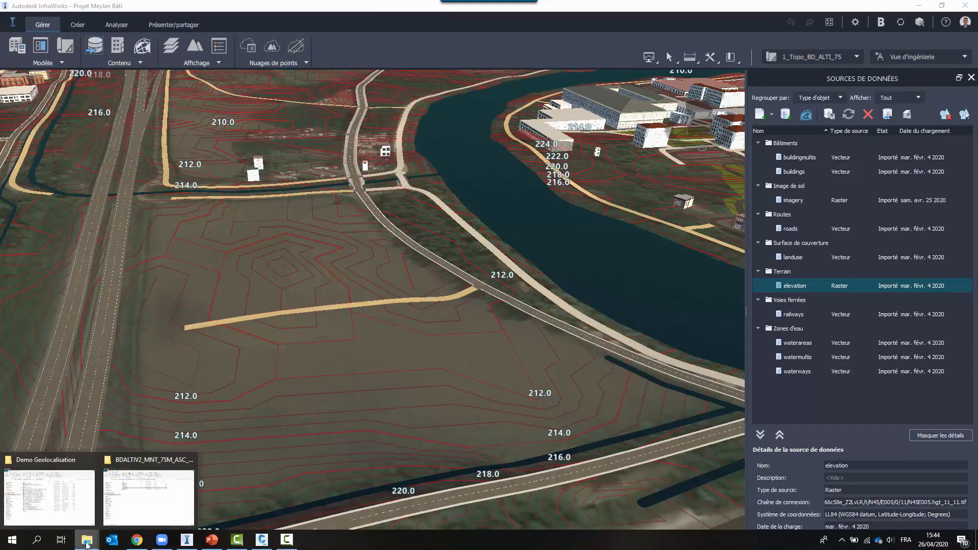
pyautogui.click(143, 496)
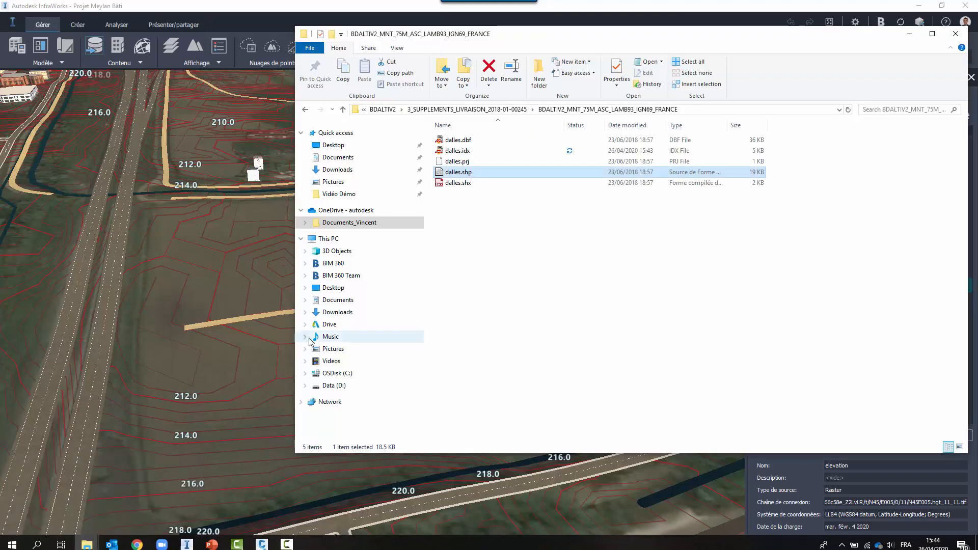
pyautogui.click(416, 111)
pyautogui.click(411, 110)
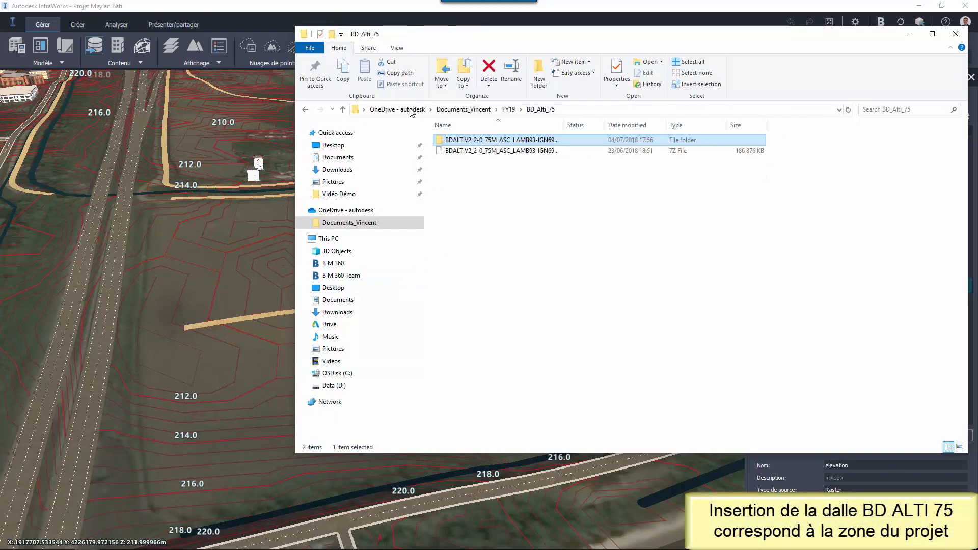
pyautogui.doubleClick(470, 143)
pyautogui.doubleClick(461, 141)
pyautogui.doubleClick(483, 142)
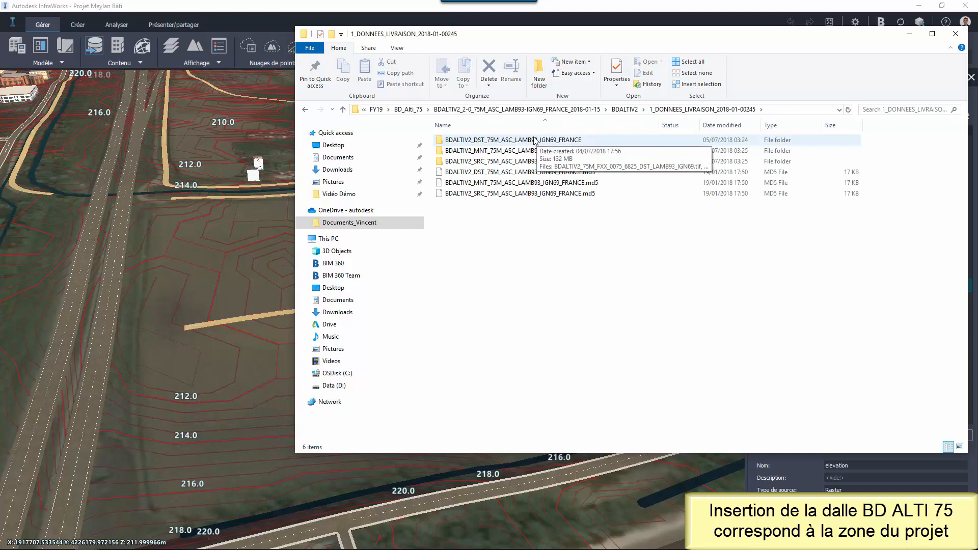
pyautogui.doubleClick(509, 150)
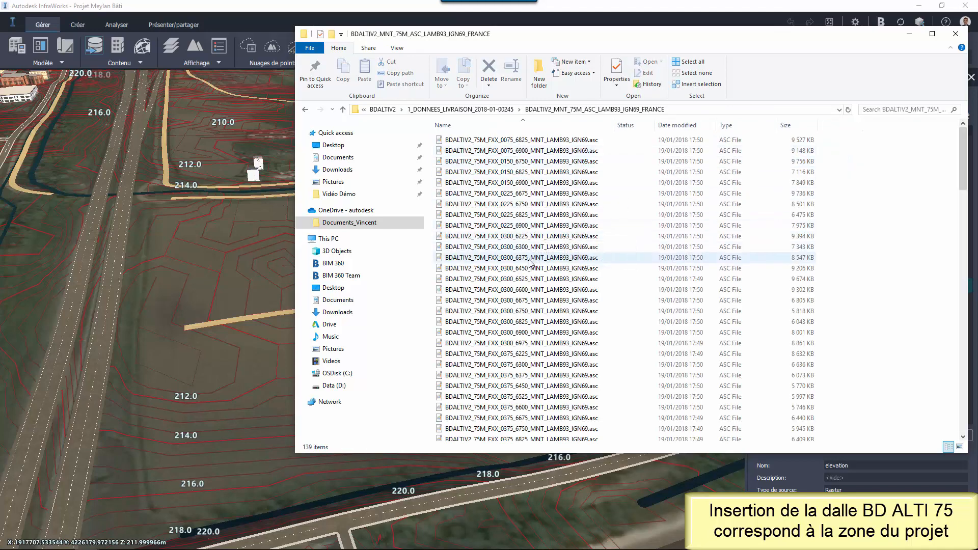
# Add the tile file BDALTIV2_75M_FXX_0900_6525_MNT_LAMB93_IGN69.asc from File Explorer to the InfraWorks model as a raster terrain source.
pyautogui.scroll(-2, 529, 263)
pyautogui.scroll(-20, 530, 263)
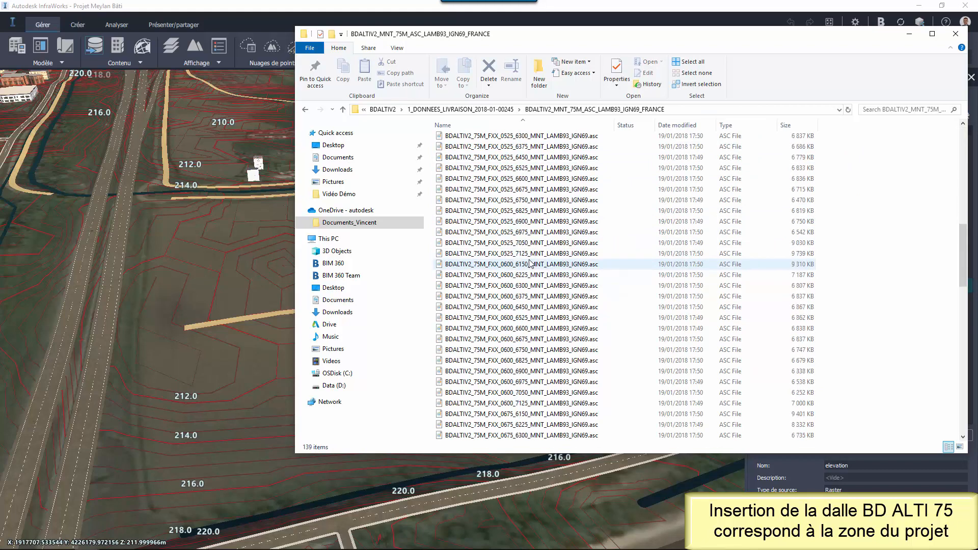
pyautogui.scroll(-5, 530, 263)
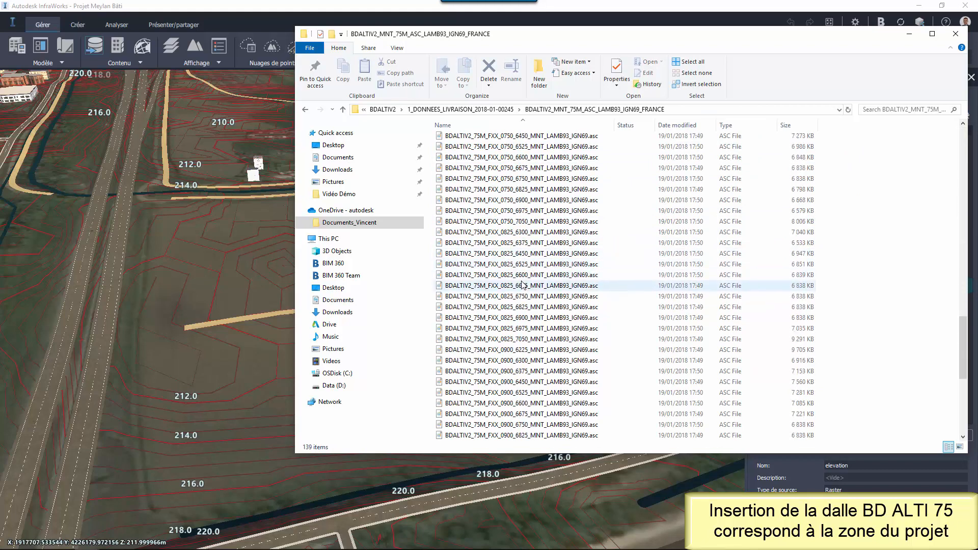
pyautogui.scroll(-2, 517, 353)
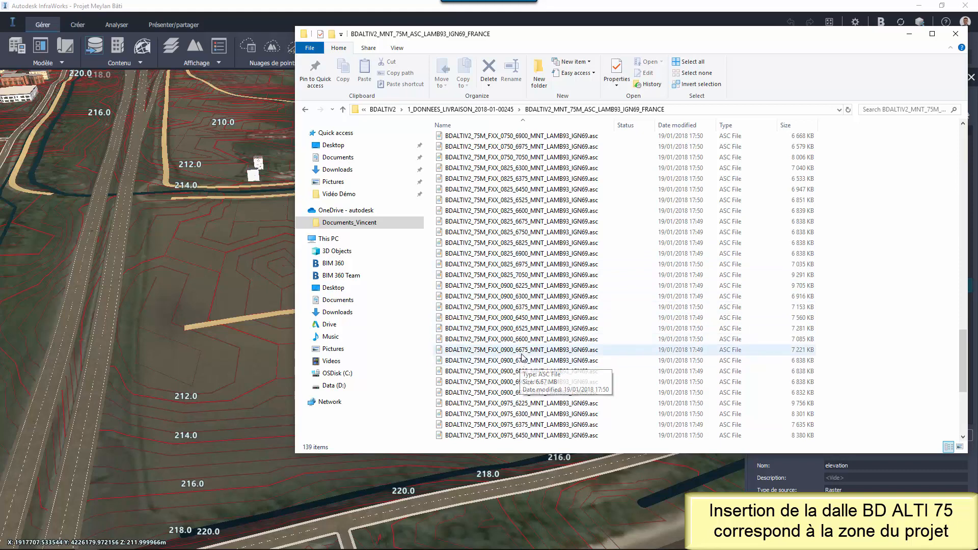
pyautogui.click(522, 328)
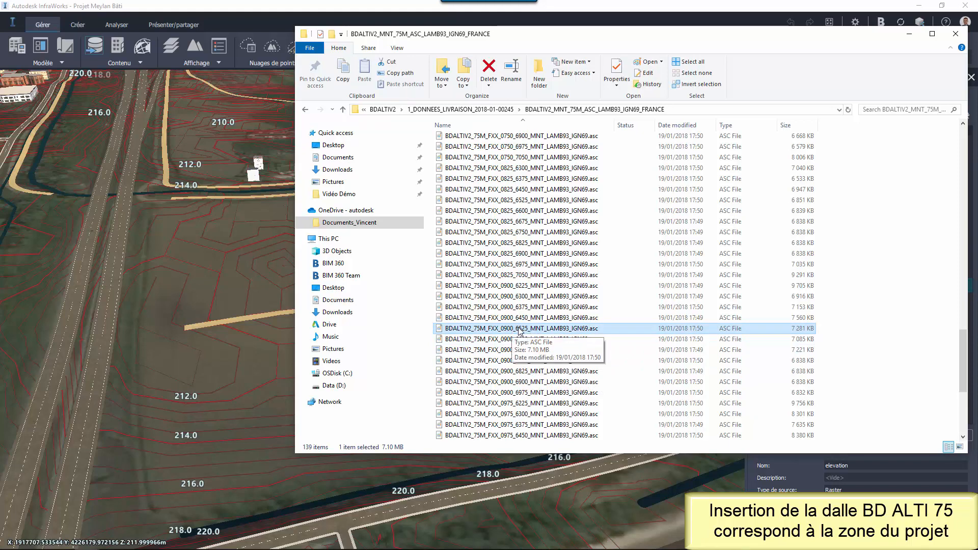
pyautogui.moveTo(520, 330); pyautogui.dragTo(252, 366)
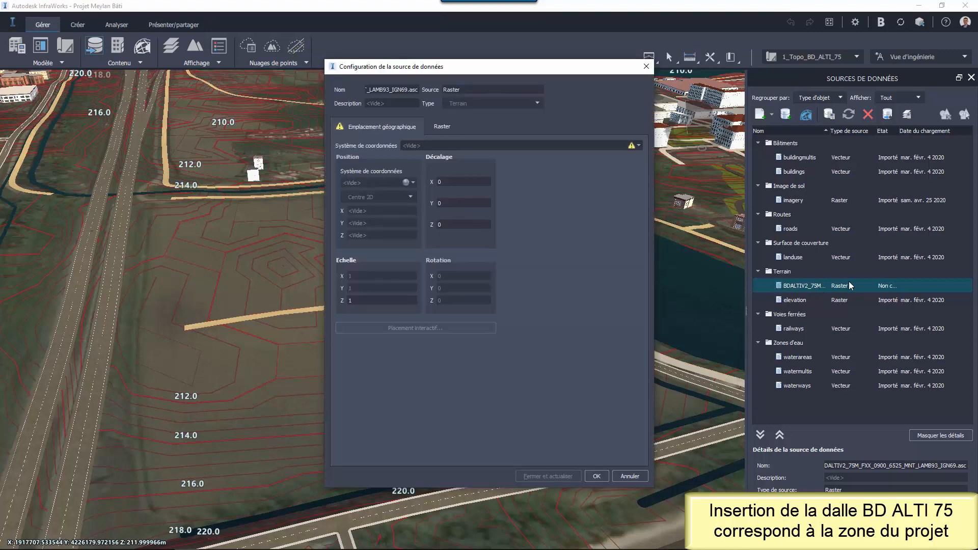
# Set the new terrain source's coordinate system to Lambert93, import it into the model and agree to manage the surface layers.
pyautogui.click(639, 146)
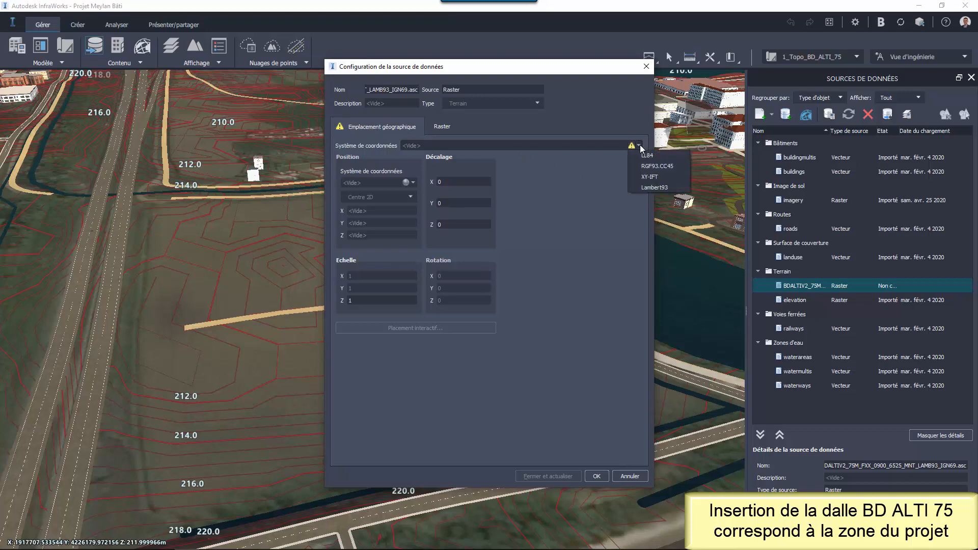
pyautogui.click(660, 188)
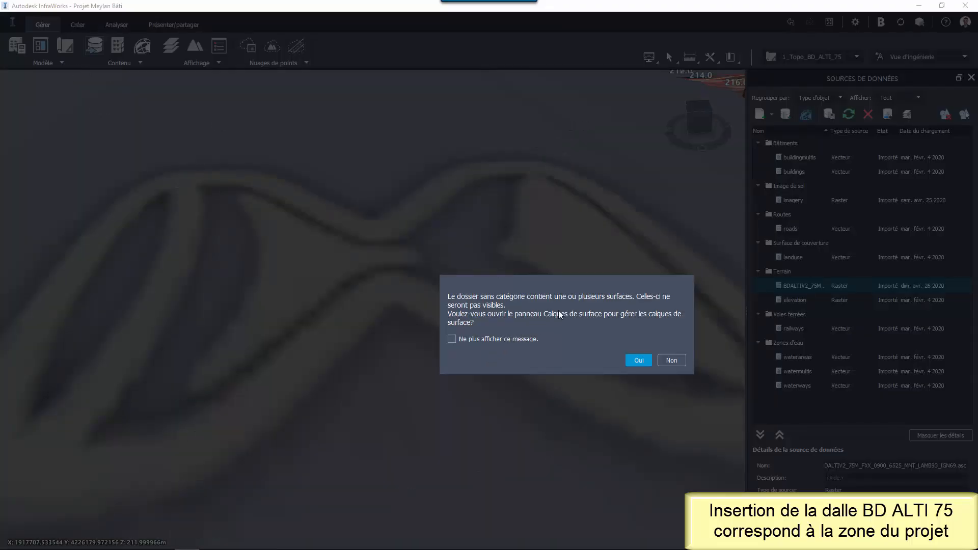
pyautogui.click(637, 363)
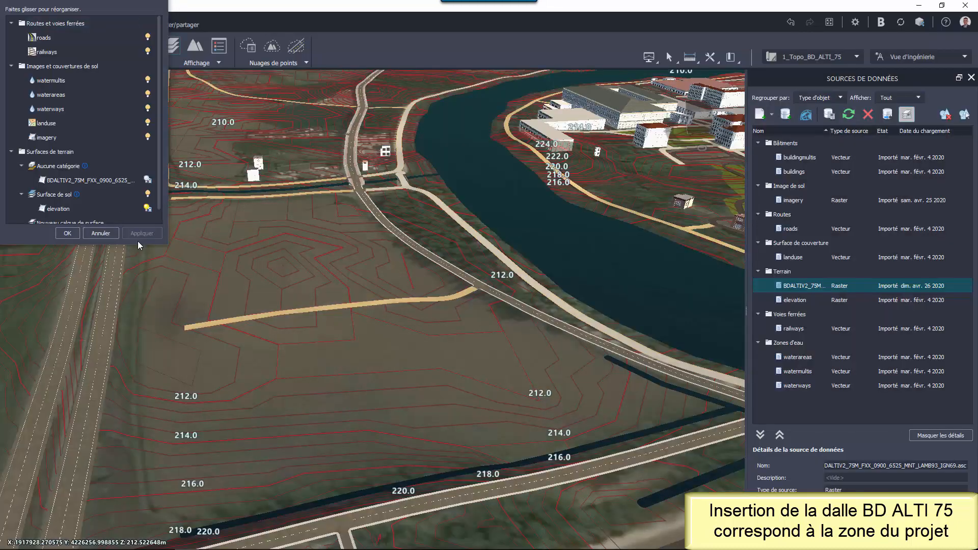
# Move the BDALTIV2_75M_FXX_0900_6525 surface from Aucune catégorie into Surface de sol, above elevation.
pyautogui.moveTo(136, 247); pyautogui.dragTo(137, 310)
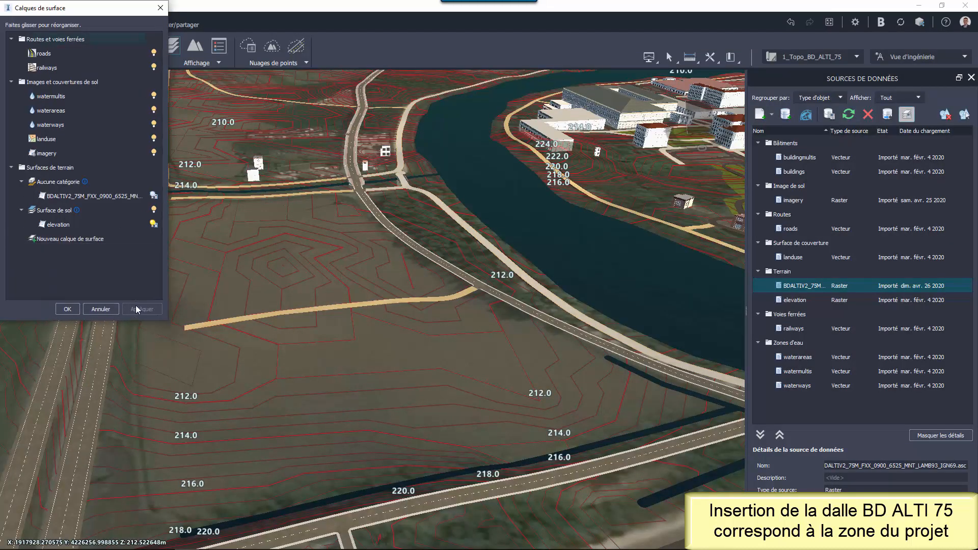
pyautogui.moveTo(101, 12); pyautogui.dragTo(351, 146)
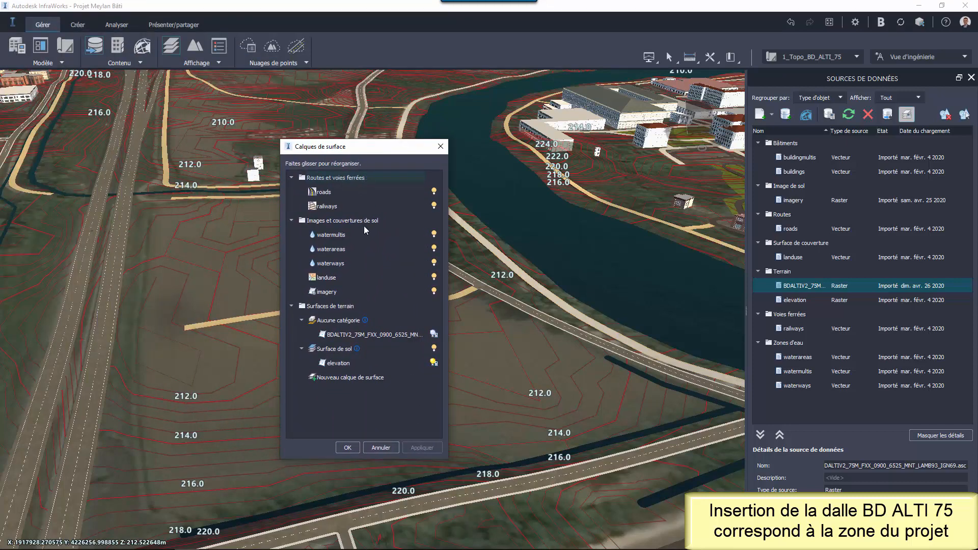
pyautogui.click(372, 336)
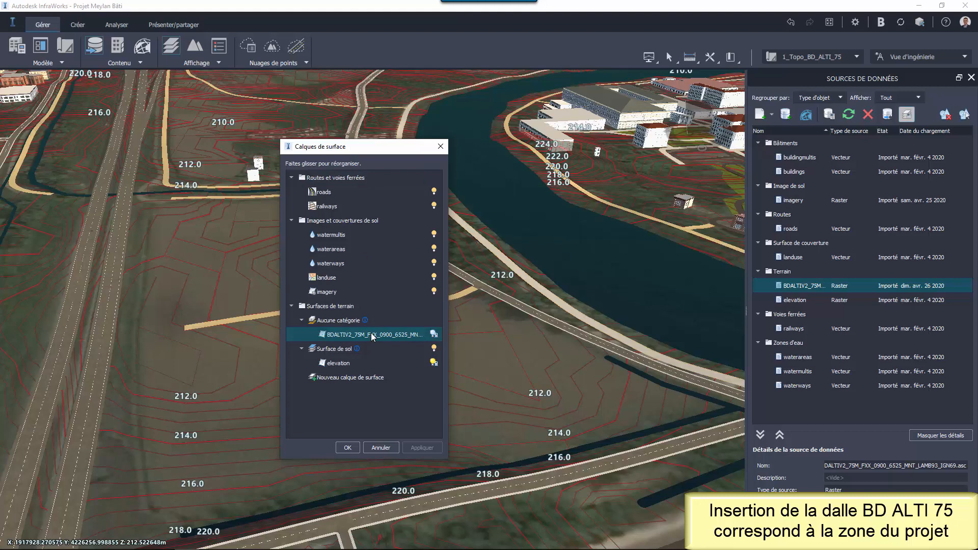
pyautogui.moveTo(341, 339); pyautogui.dragTo(340, 359)
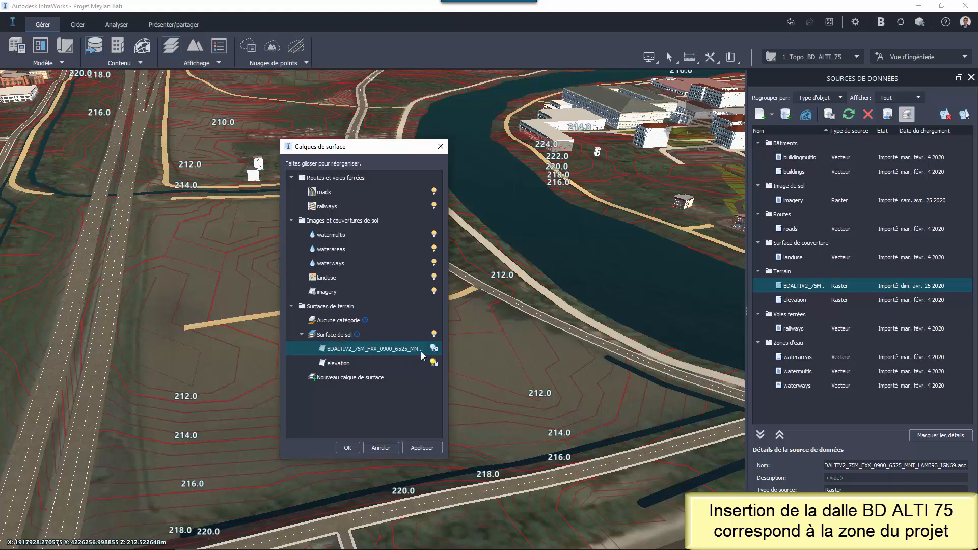
# Make the BDALTIV2_75M_FXX_0900_6525 surface visible, hide the elevation surface and apply the layer changes to the model.
pyautogui.click(434, 349)
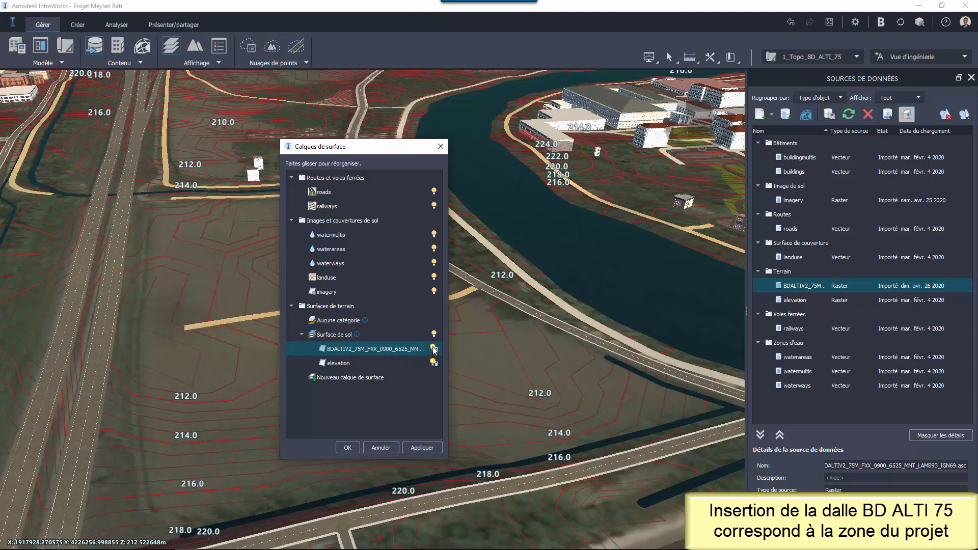
pyautogui.click(339, 363)
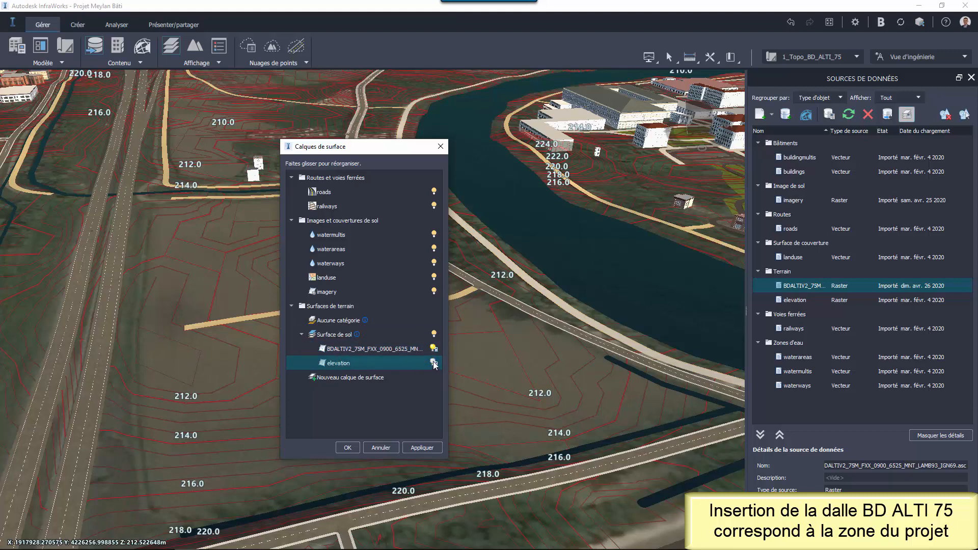
pyautogui.click(421, 447)
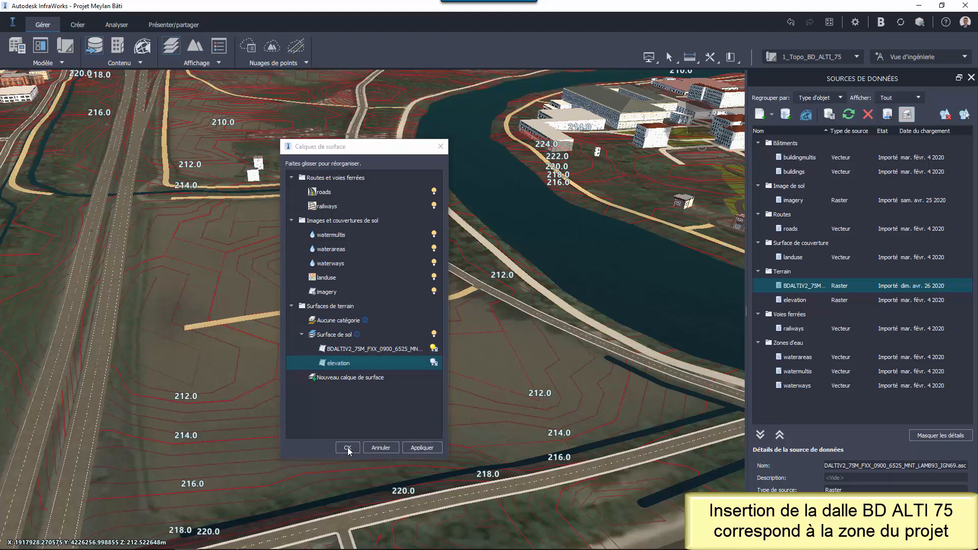
pyautogui.click(347, 447)
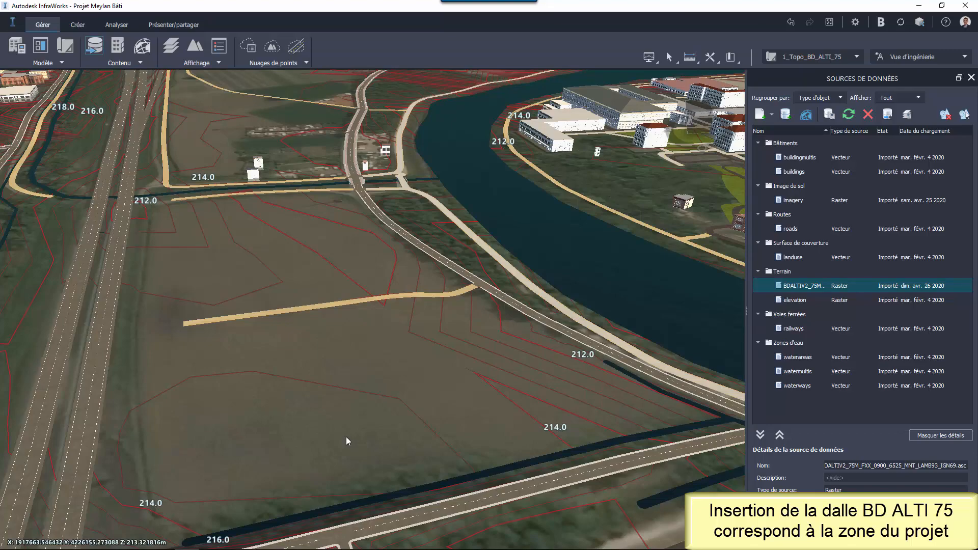
# Examine the updated terrain's contour lines over the project field beside the river, including from directly above.
pyautogui.scroll(-5, 347, 436)
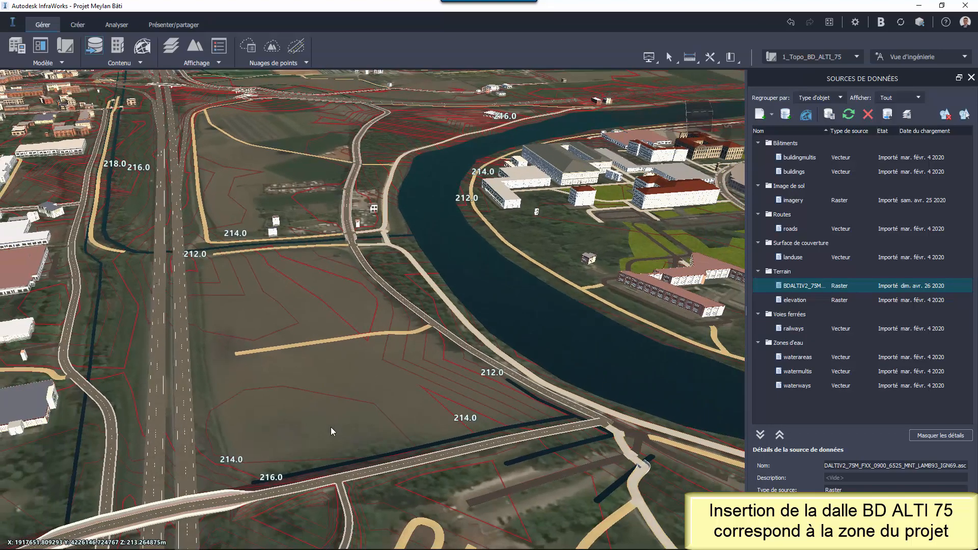
pyautogui.moveTo(331, 427); pyautogui.dragTo(477, 380)
pyautogui.scroll(3, 330, 243)
pyautogui.moveTo(331, 279); pyautogui.dragTo(401, 316, button='middle')
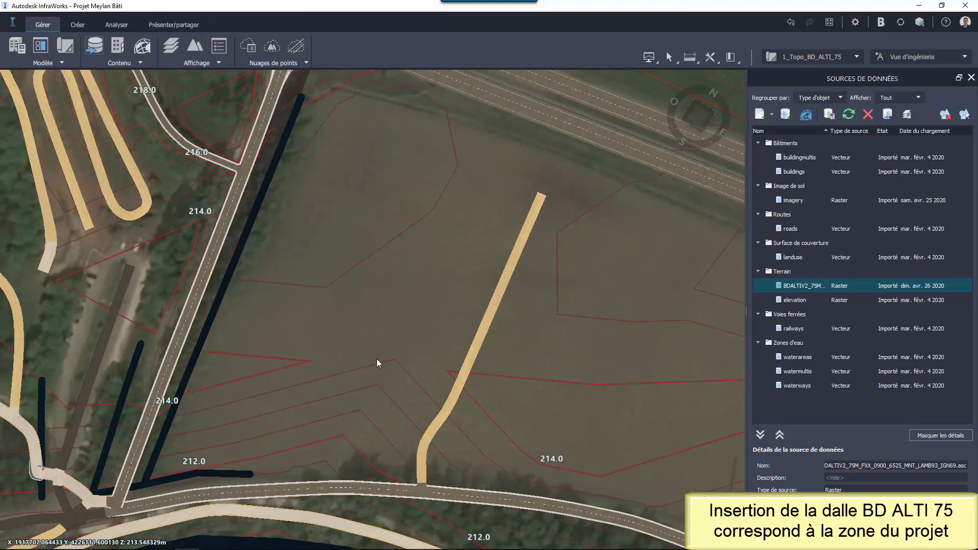
pyautogui.scroll(-1, 385, 337)
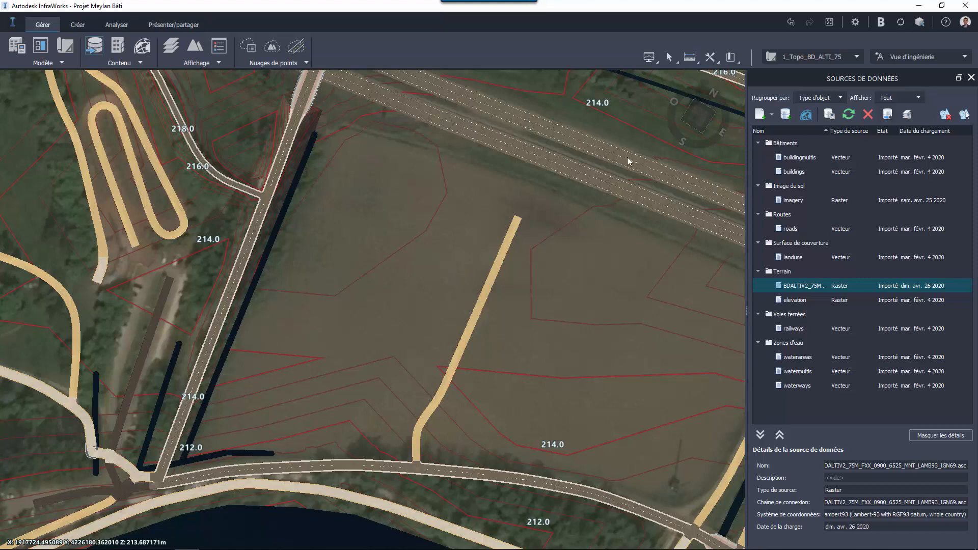
pyautogui.click(906, 57)
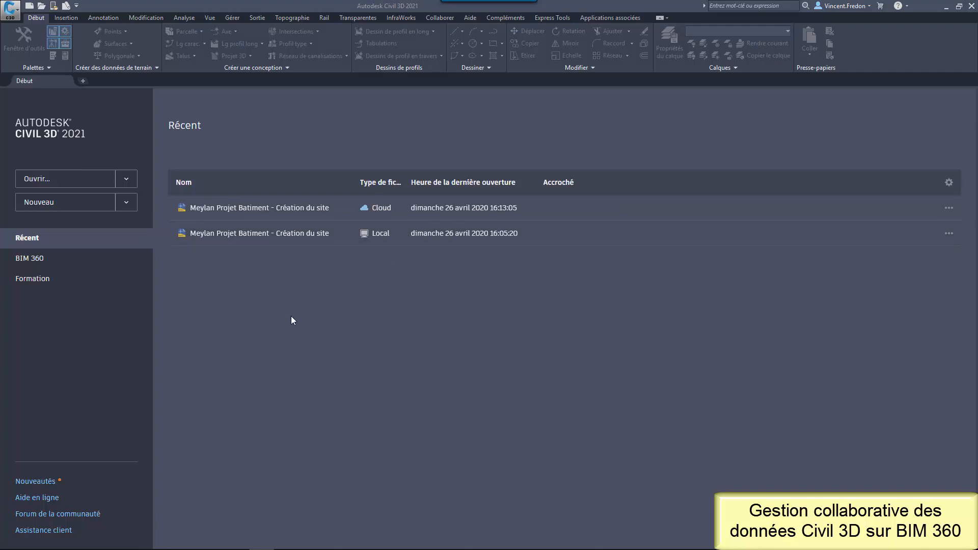
# Open Meylan Projet Batiment - Création du site.dwg in Civil 3D from the Projet Lycée Meylan folder on BIM 360.
pyautogui.click(32, 259)
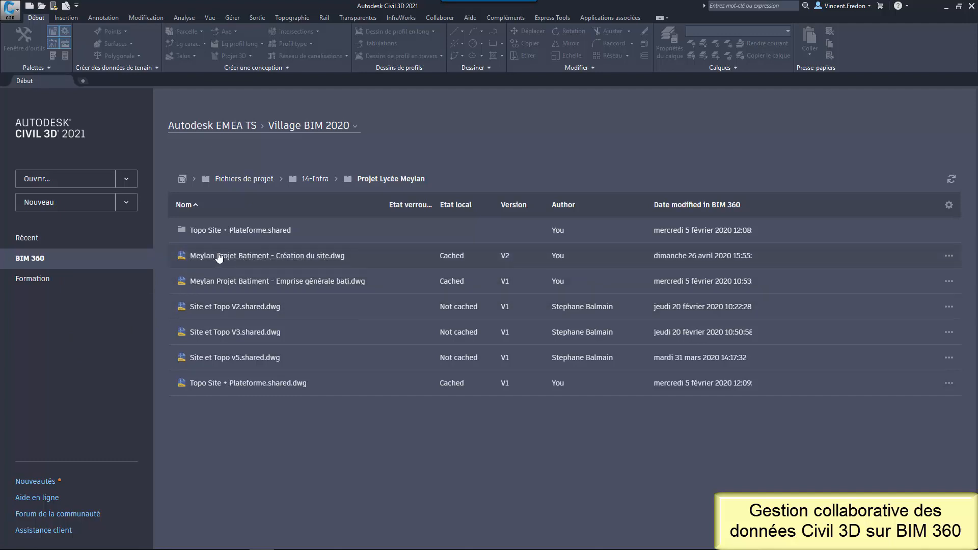
pyautogui.click(301, 256)
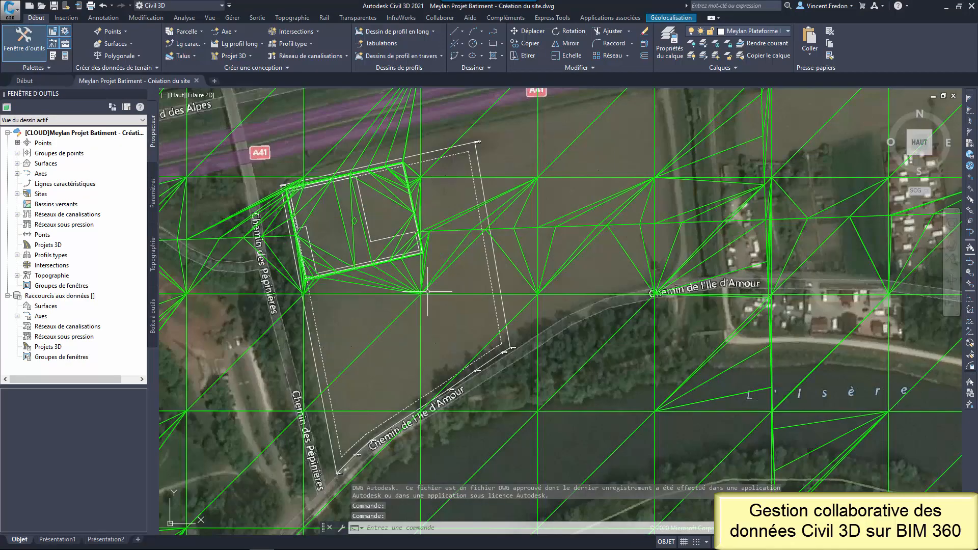
pyautogui.moveTo(474, 271)
pyautogui.mouseDown(button='middle')
pyautogui.moveTo(552, 267)
pyautogui.moveTo(472, 307)
pyautogui.moveTo(465, 274)
pyautogui.mouseUp(button='middle')
pyautogui.scroll(-4, 519, 269)
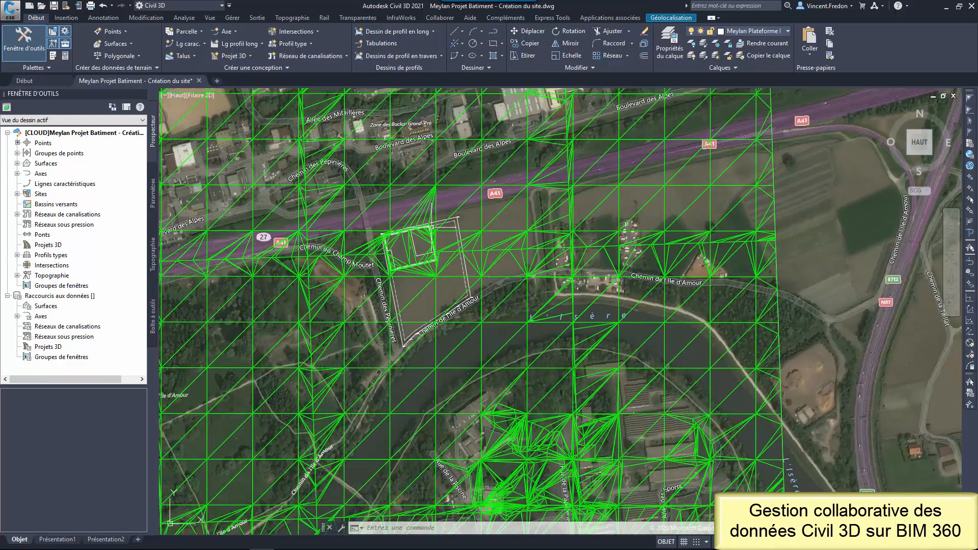
# Check the lock status of the Création du site drawing in Civil 3D's BIM 360 file list and in BIM 360 Document Management.
pyautogui.click(42, 81)
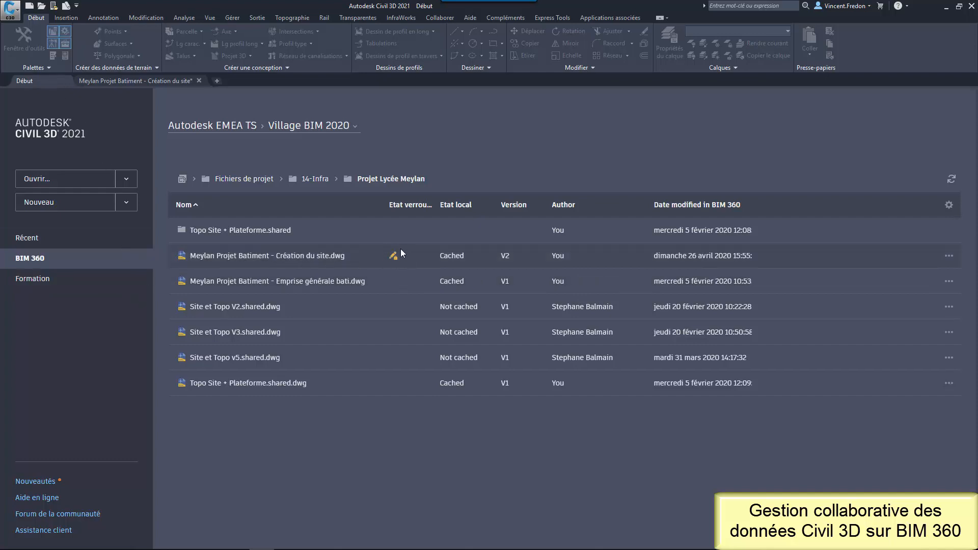
pyautogui.moveTo(315, 548)
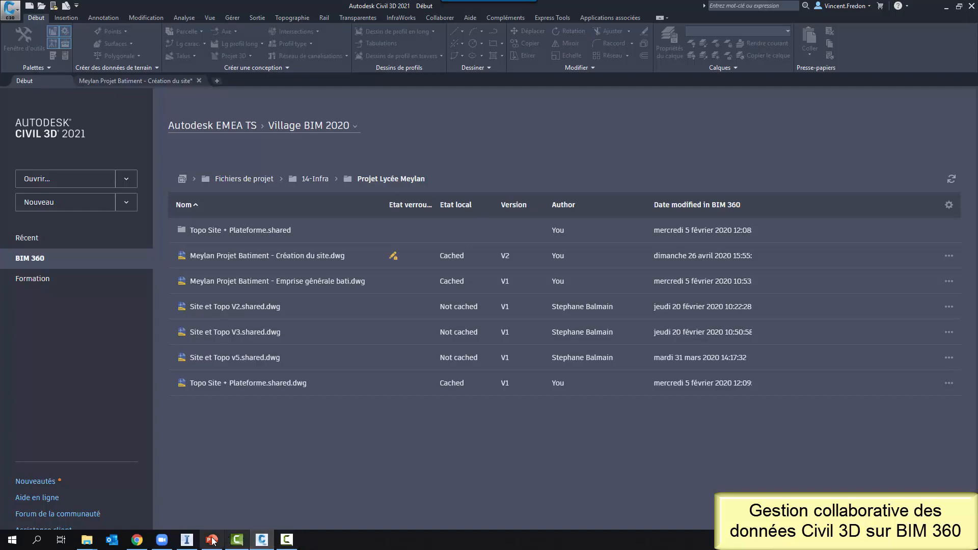
pyautogui.click(140, 541)
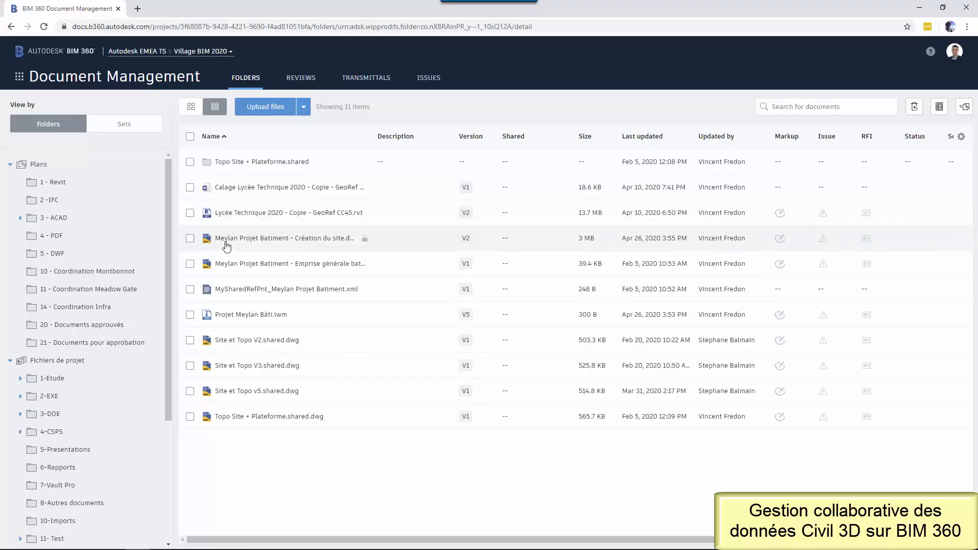
pyautogui.moveTo(358, 244)
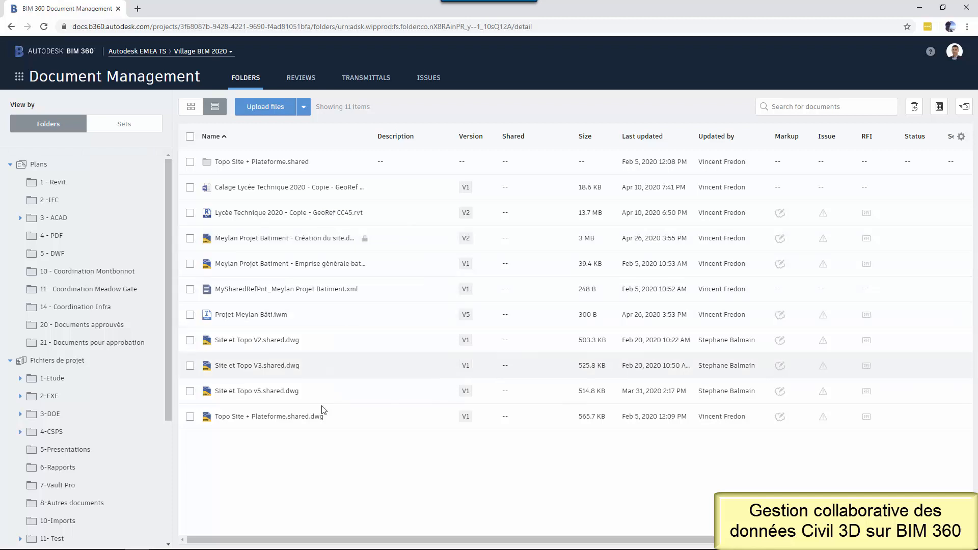
pyautogui.moveTo(297, 547)
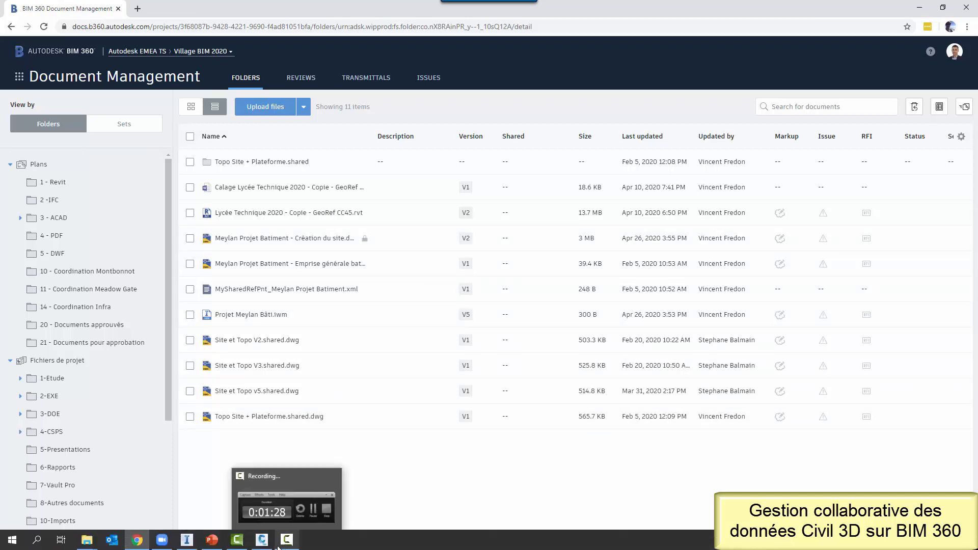
# Switch to Civil 3D and close the Meylan Projet Batiment - Création du site drawing, saving its changes to BIM 360.
pyautogui.click(313, 471)
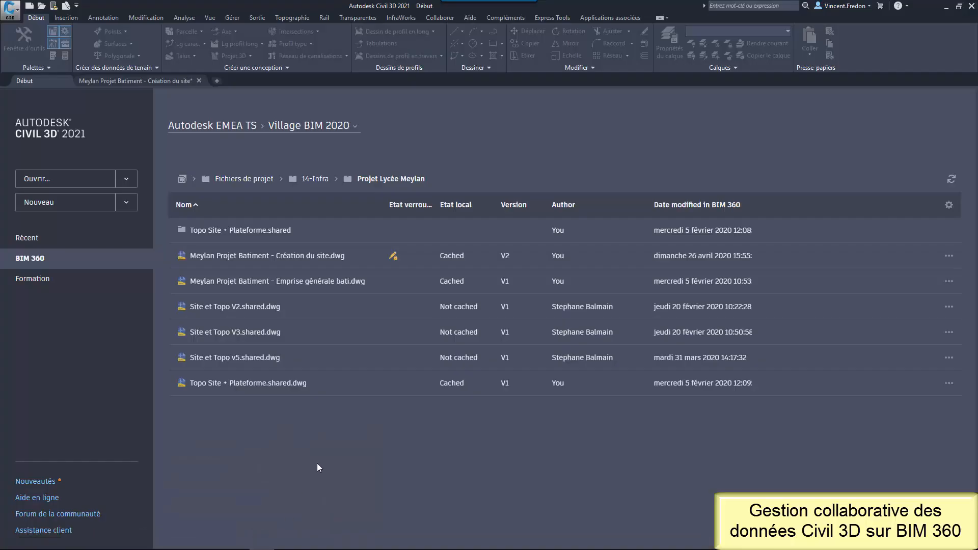
pyautogui.click(160, 81)
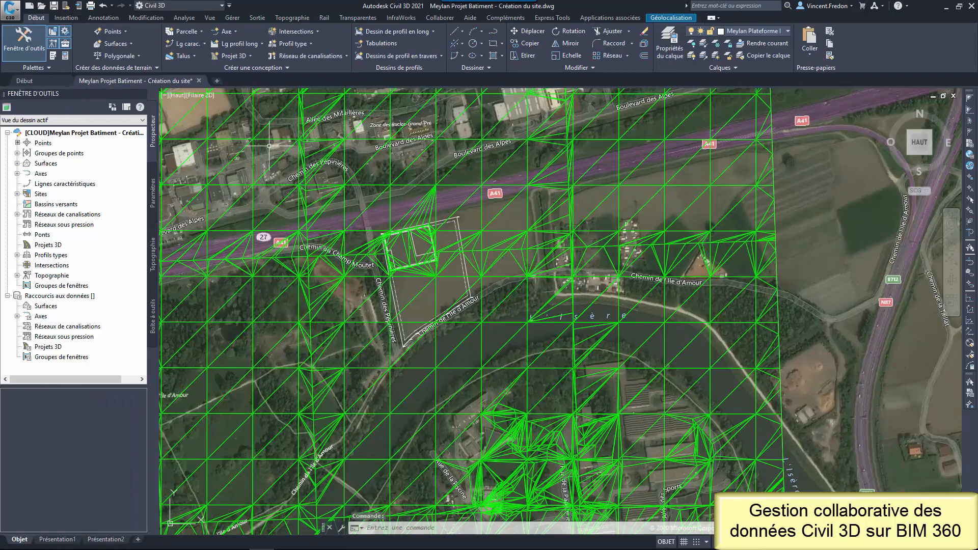
pyautogui.click(10, 8)
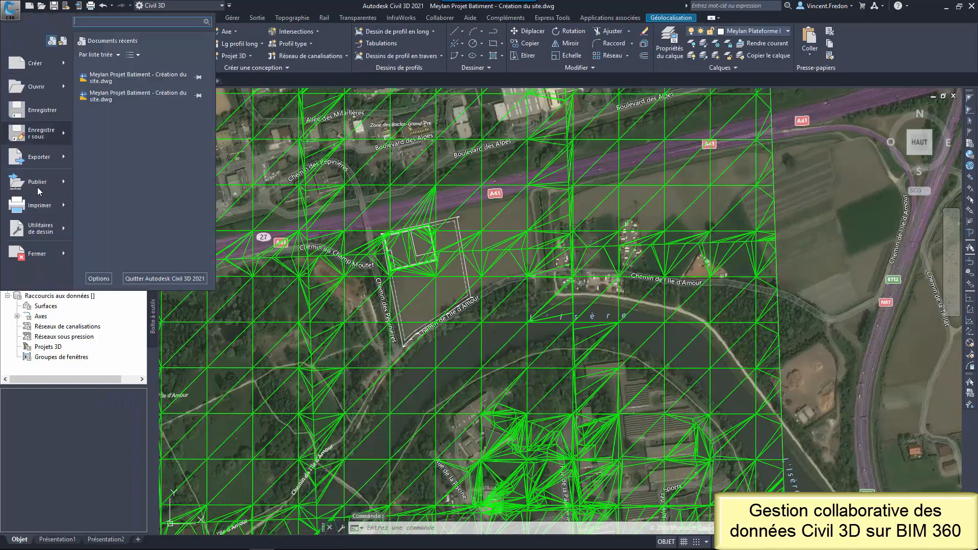
pyautogui.click(34, 253)
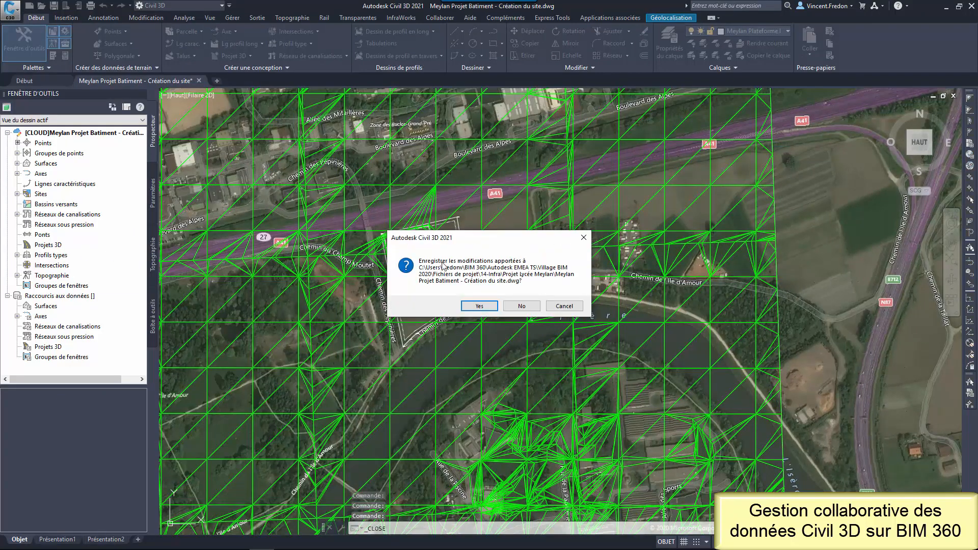
pyautogui.click(479, 306)
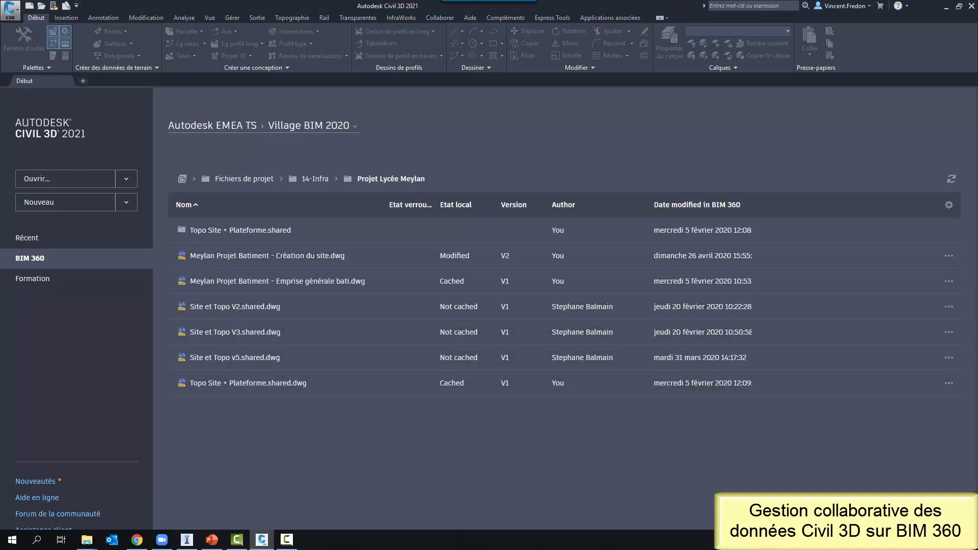
# Switch to BIM 360 Document Management, refresh the folder and check the version history of the Création du site drawing.
pyautogui.click(142, 542)
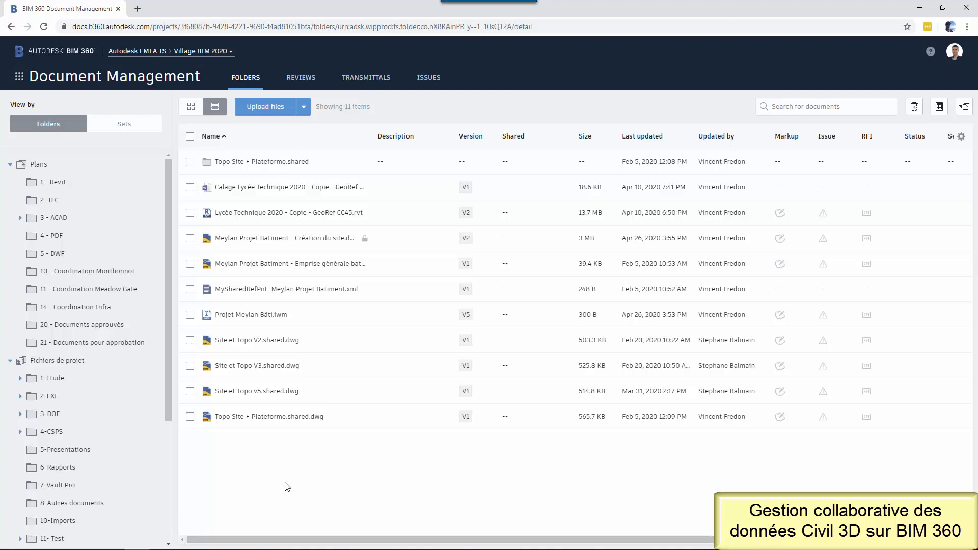
pyautogui.press('F5')
pyautogui.click(467, 239)
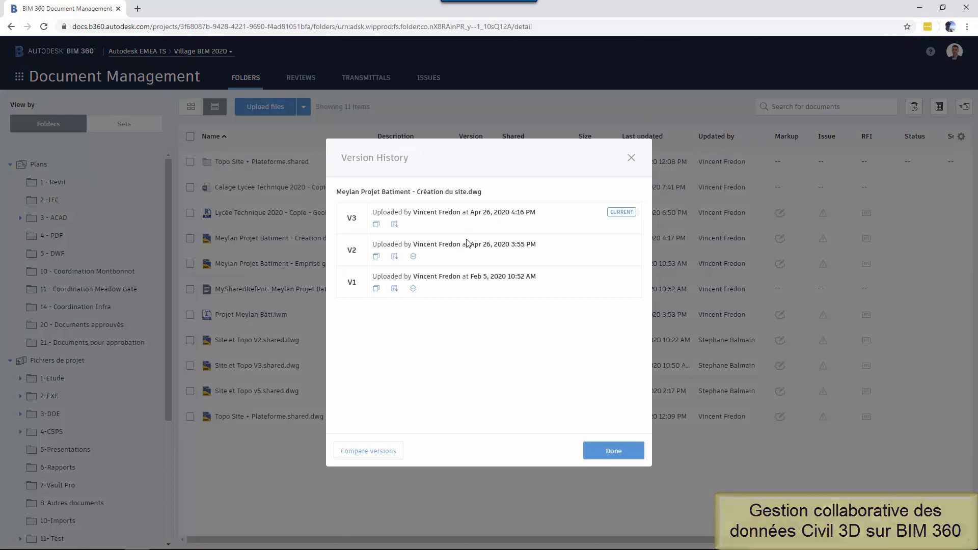
pyautogui.click(631, 159)
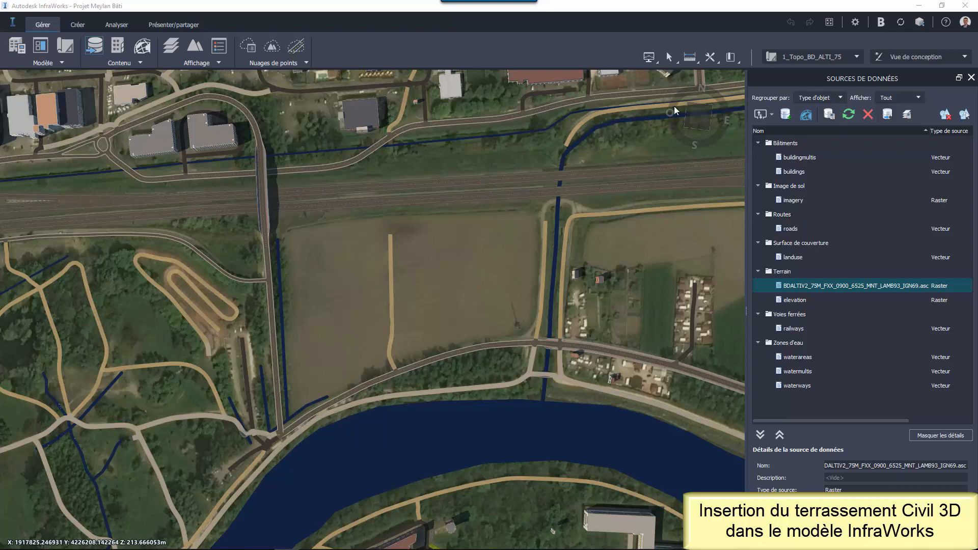
# In InfraWorks, add a new proposal named 2_Plateforme_C3D to the Projet Meylan Bâti model.
pyautogui.click(857, 57)
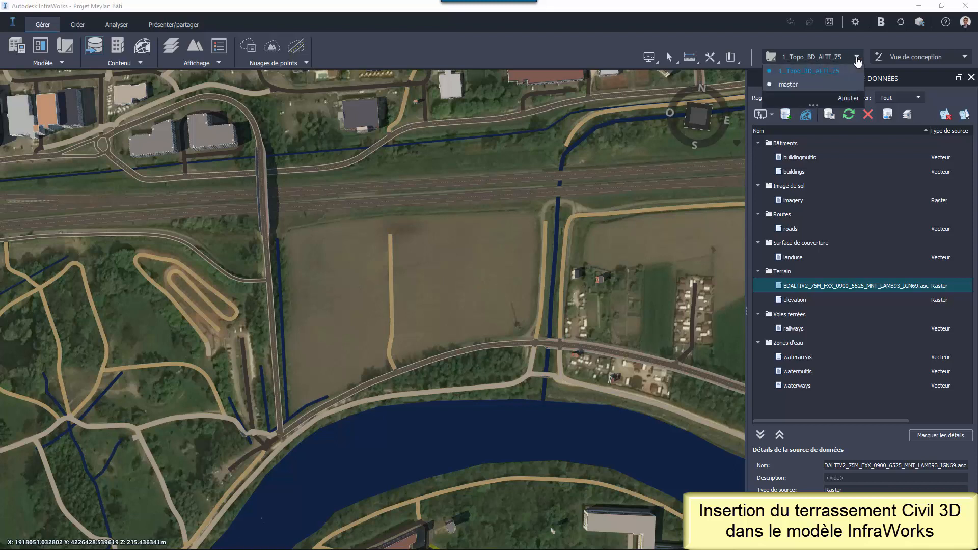
pyautogui.click(851, 99)
pyautogui.write('2_Plateforme_C3D')
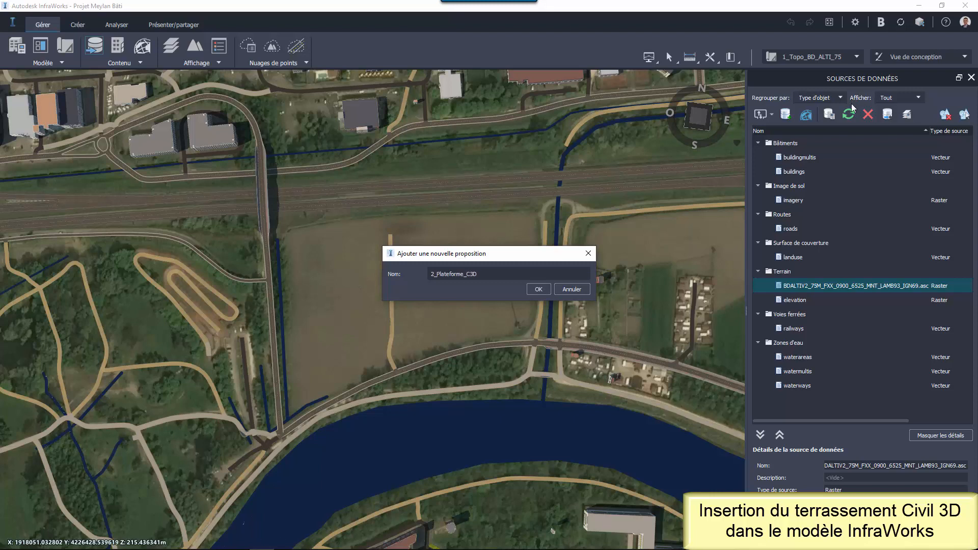
pyautogui.click(539, 289)
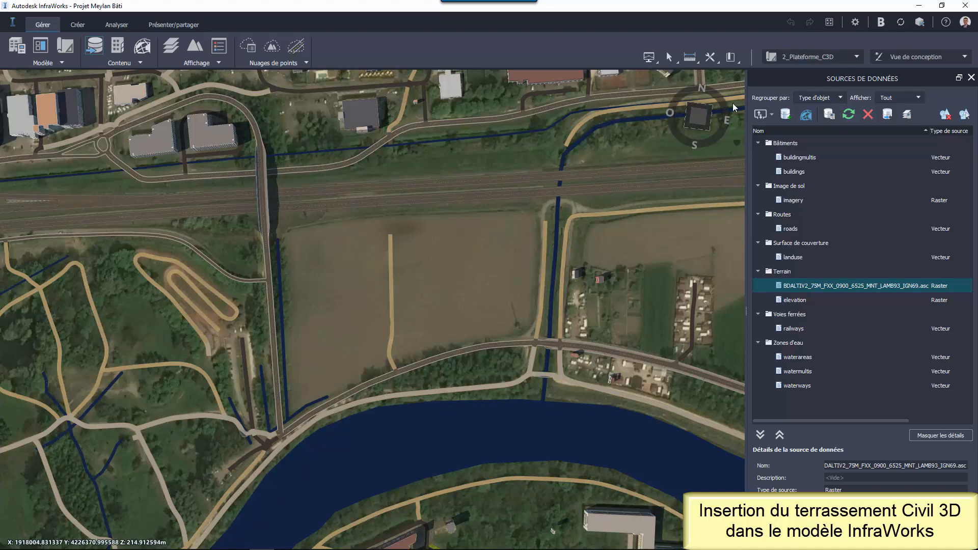
# Display the project field in the engineering view (Vue d'ingénierie).
pyautogui.click(916, 57)
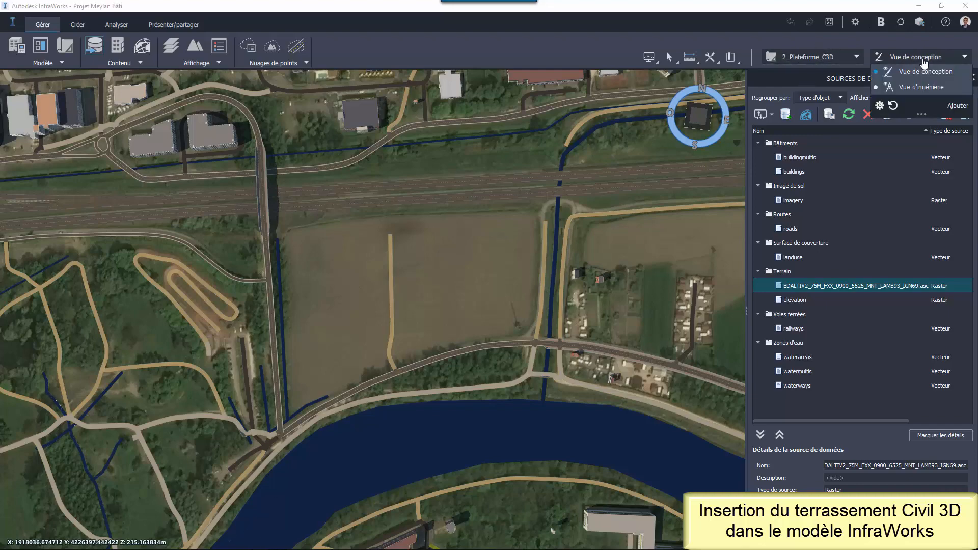
pyautogui.click(919, 87)
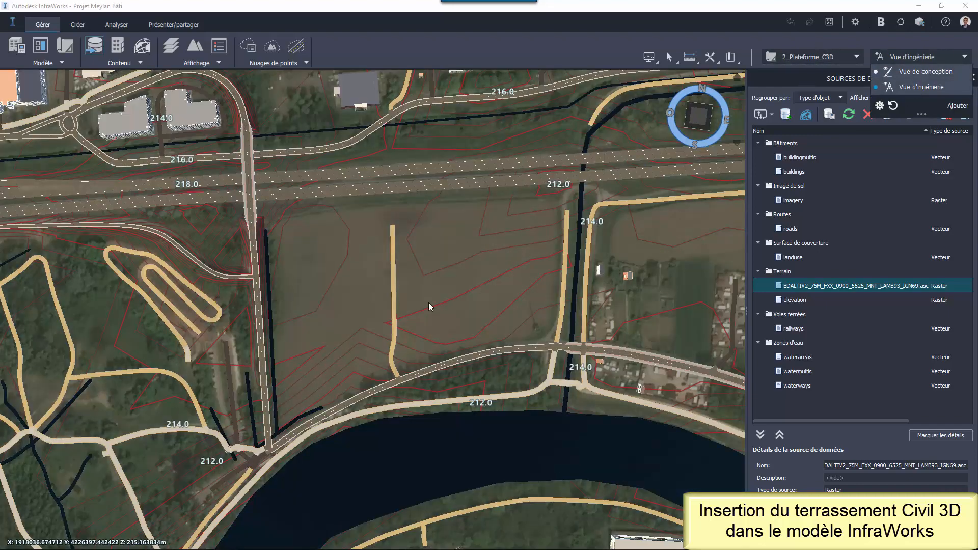
pyautogui.moveTo(426, 295); pyautogui.dragTo(570, 285)
pyautogui.scroll(5, 542, 307)
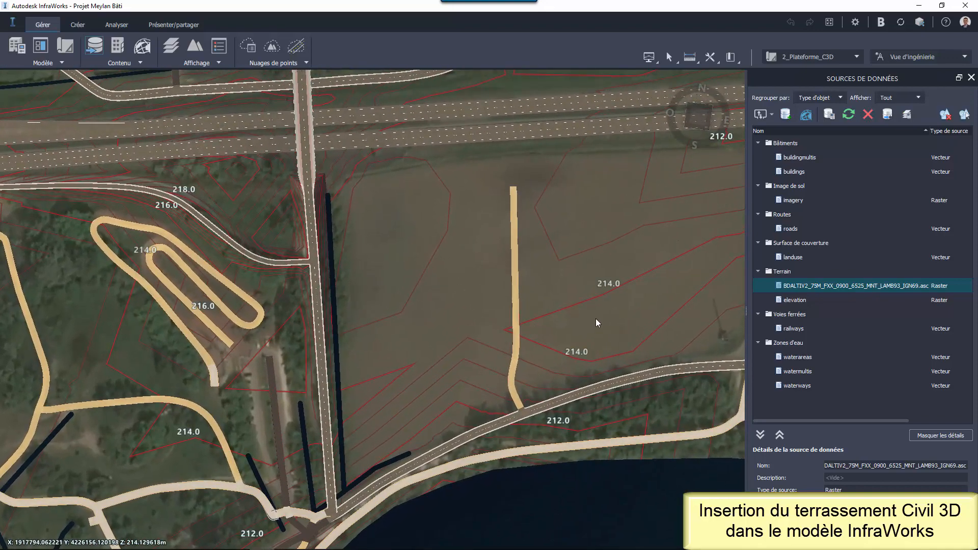
# Import only the Topo site + plateforme surface from Meylan Projet Batiment - Création du site.dwg in BIM 360's Projet Lycée Meylan folder as Autodesk Civil 3D DWG.
pyautogui.click(773, 116)
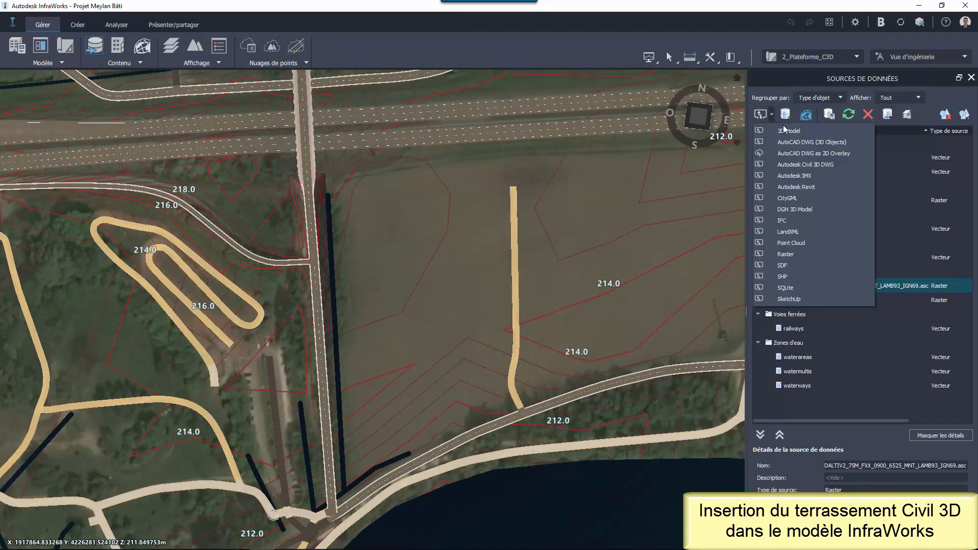
pyautogui.click(825, 163)
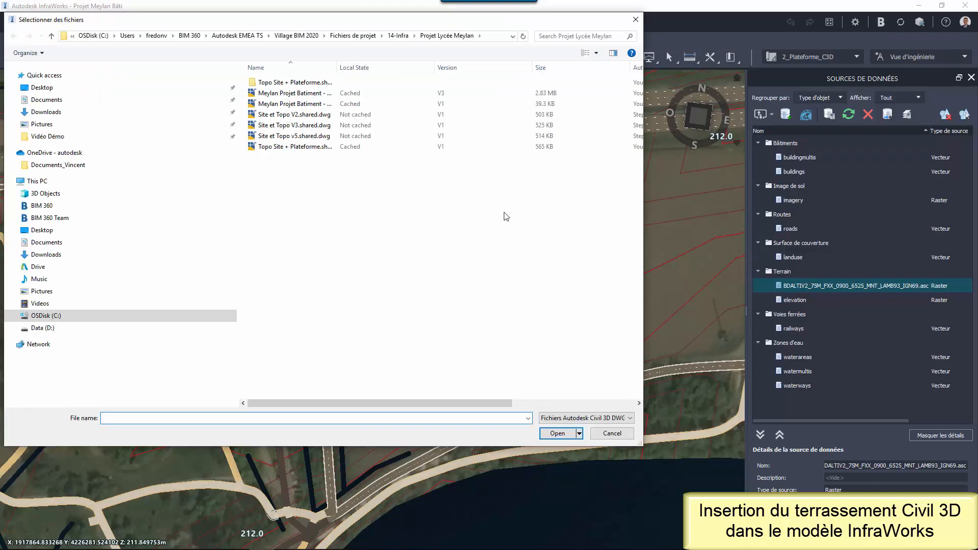
pyautogui.click(42, 205)
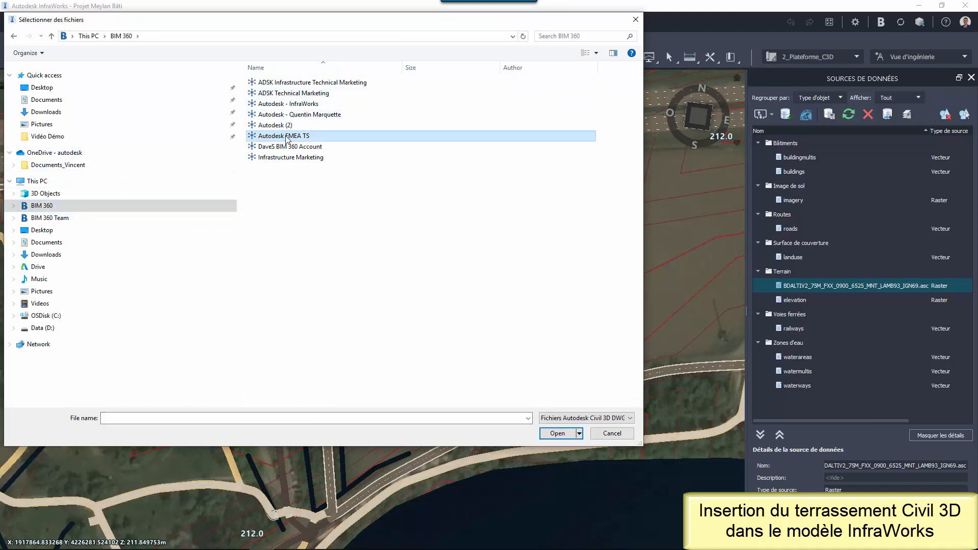
pyautogui.doubleClick(285, 136)
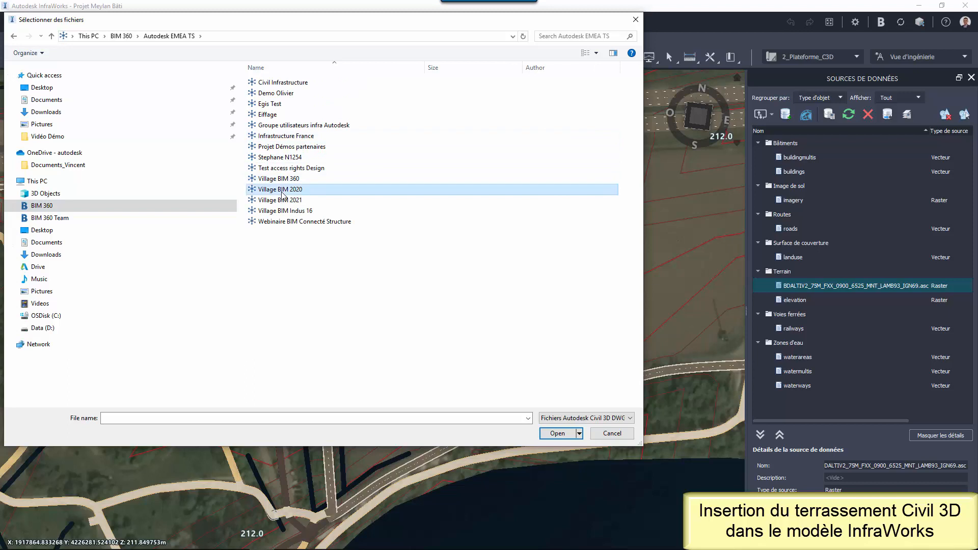
pyautogui.doubleClick(282, 193)
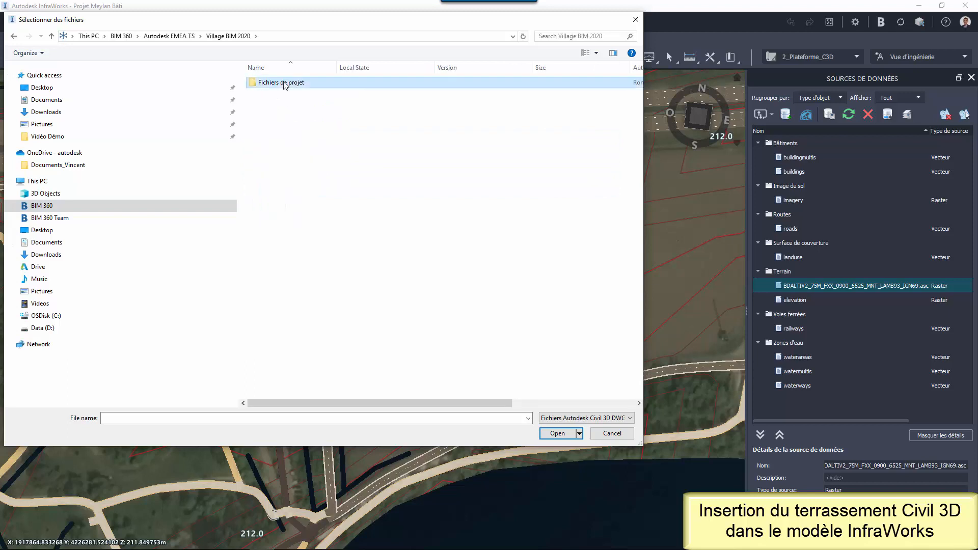
pyautogui.doubleClick(284, 83)
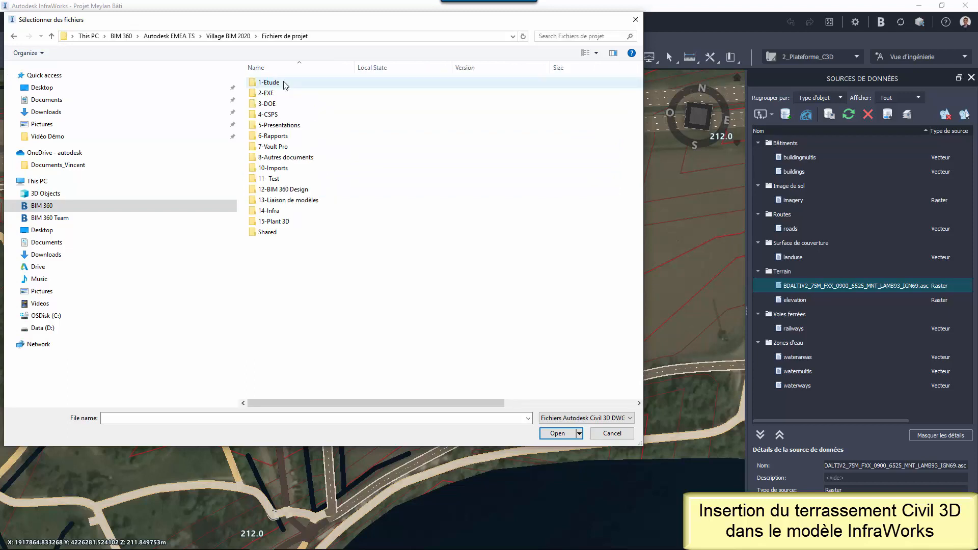
pyautogui.doubleClick(274, 209)
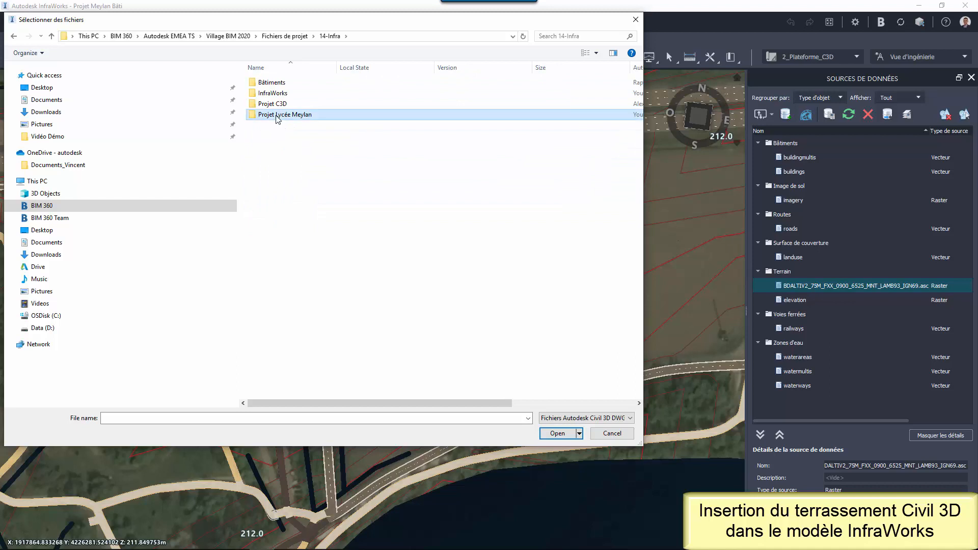
pyautogui.doubleClick(278, 116)
pyautogui.click(340, 95)
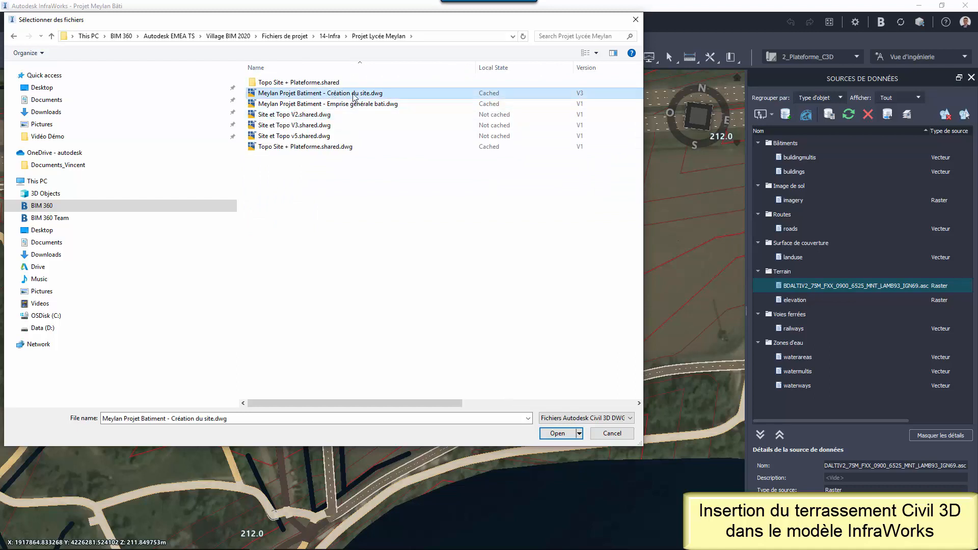
pyautogui.click(557, 433)
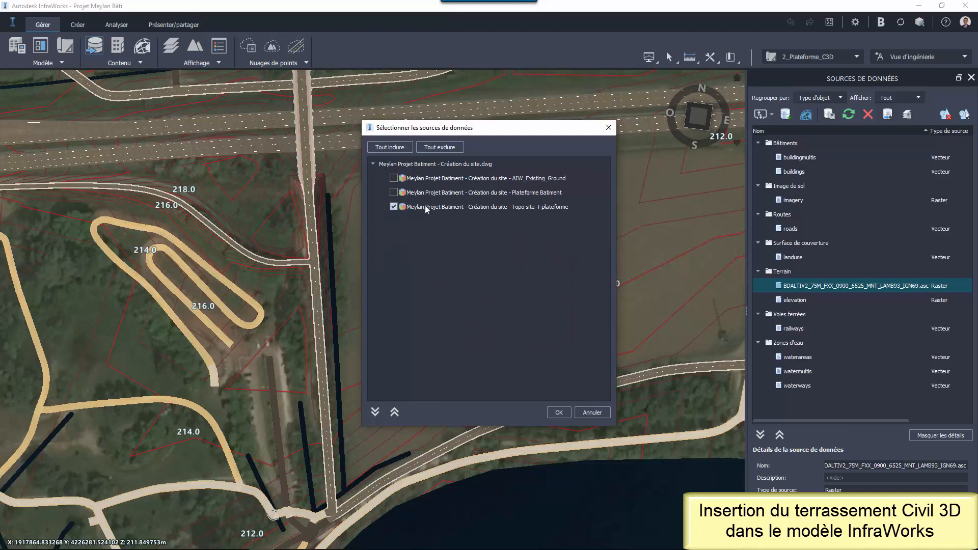
pyautogui.click(557, 413)
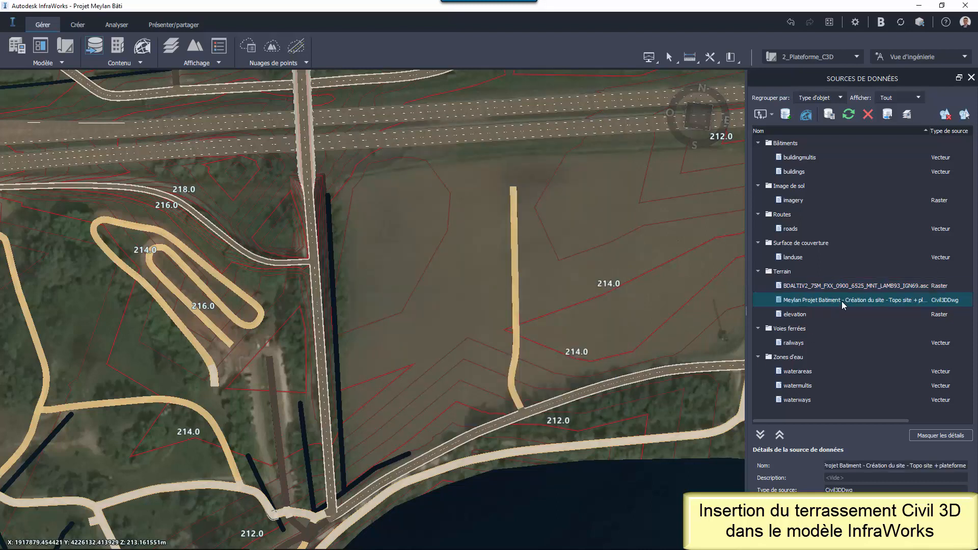
# Check the imported Topo site + plateforme source's geographic location and surface options, and close its configuration with a refresh.
pyautogui.rightClick(824, 298)
pyautogui.click(854, 305)
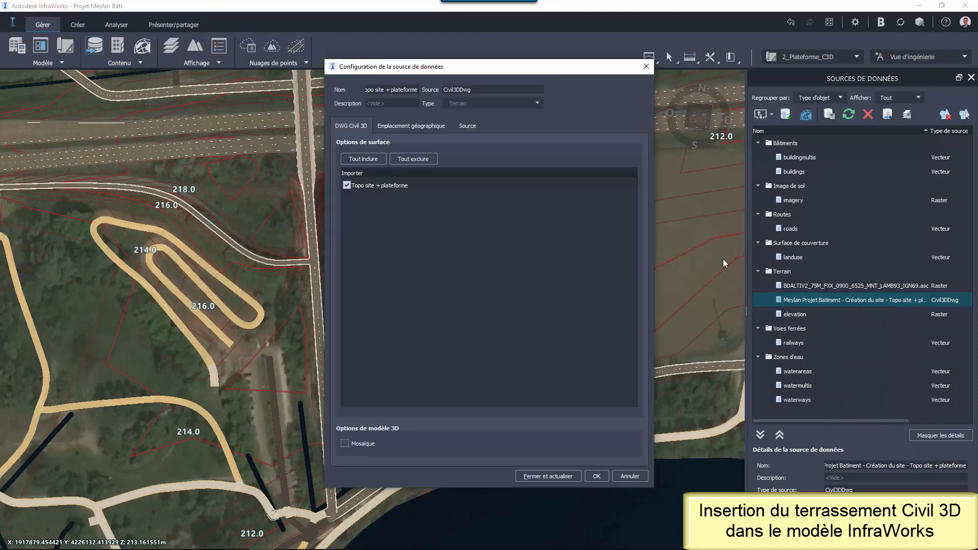
pyautogui.click(403, 126)
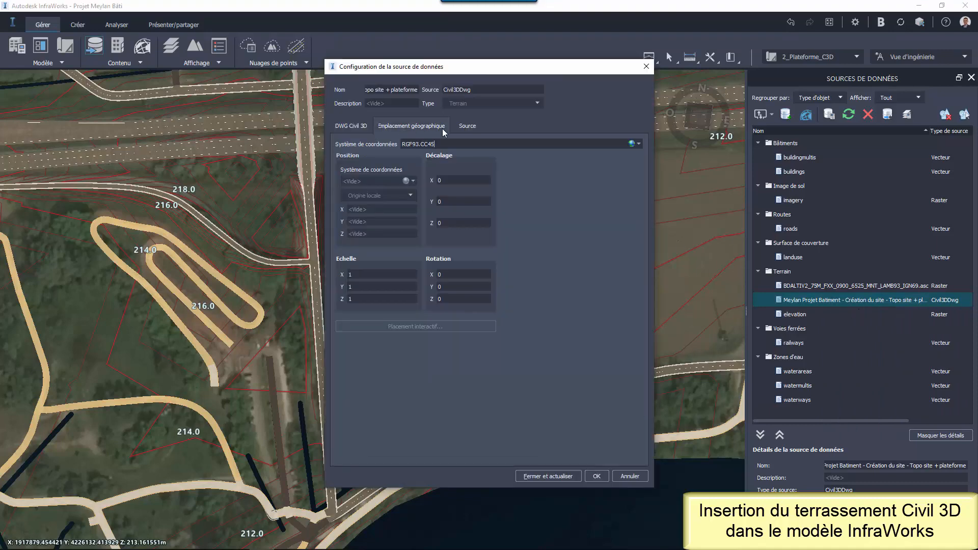
pyautogui.click(356, 128)
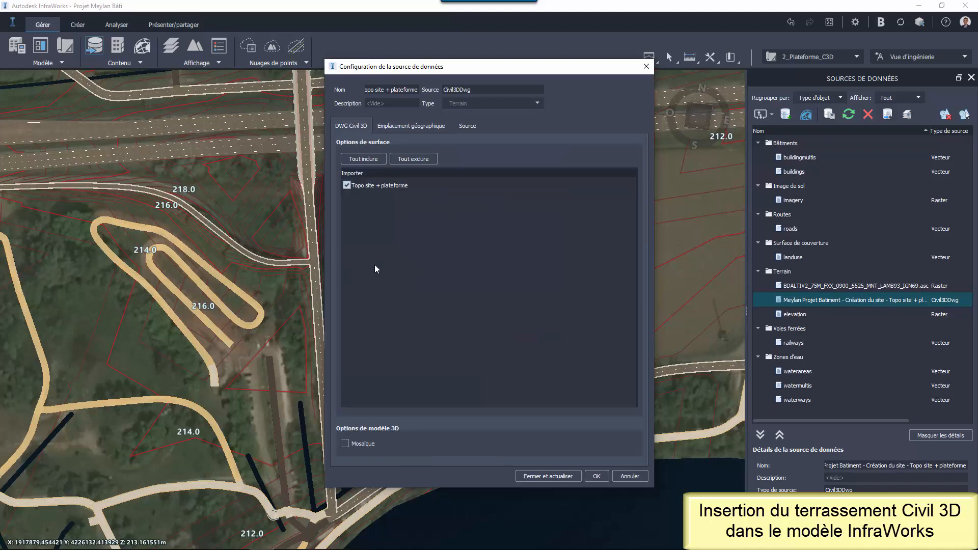
pyautogui.click(542, 475)
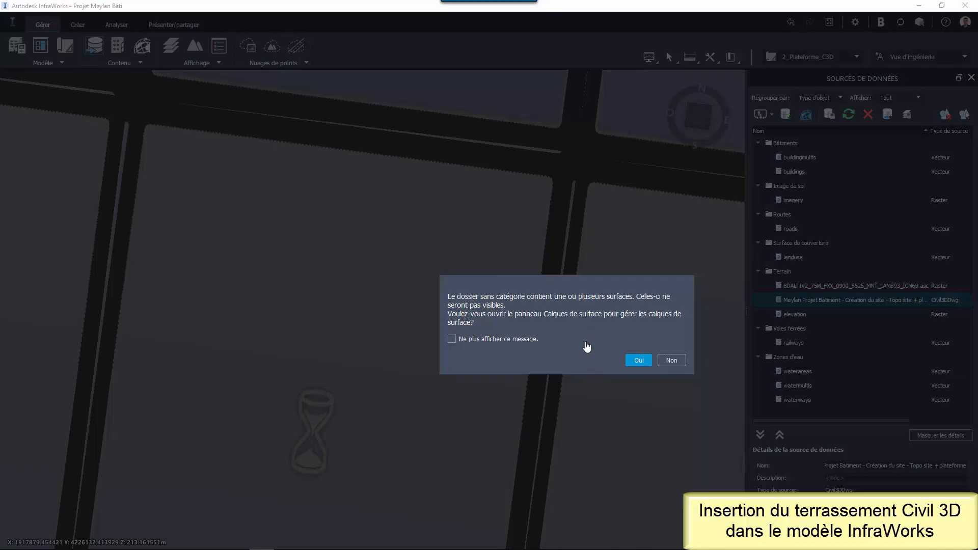
# Move Topo site + plateforme above the BDALTIV2 surface in the Surface de sol layer, make it visible and apply the change.
pyautogui.click(638, 361)
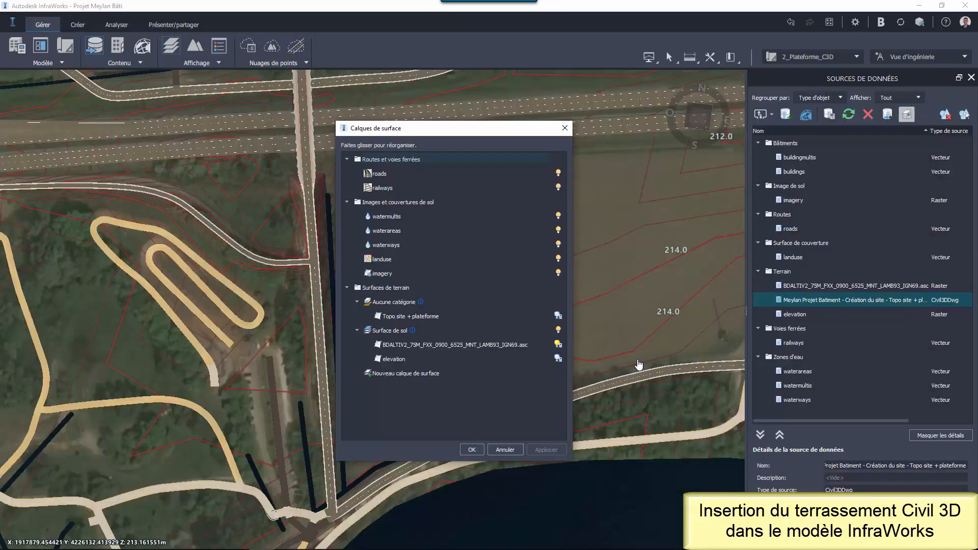
pyautogui.moveTo(521, 134); pyautogui.dragTo(245, 124)
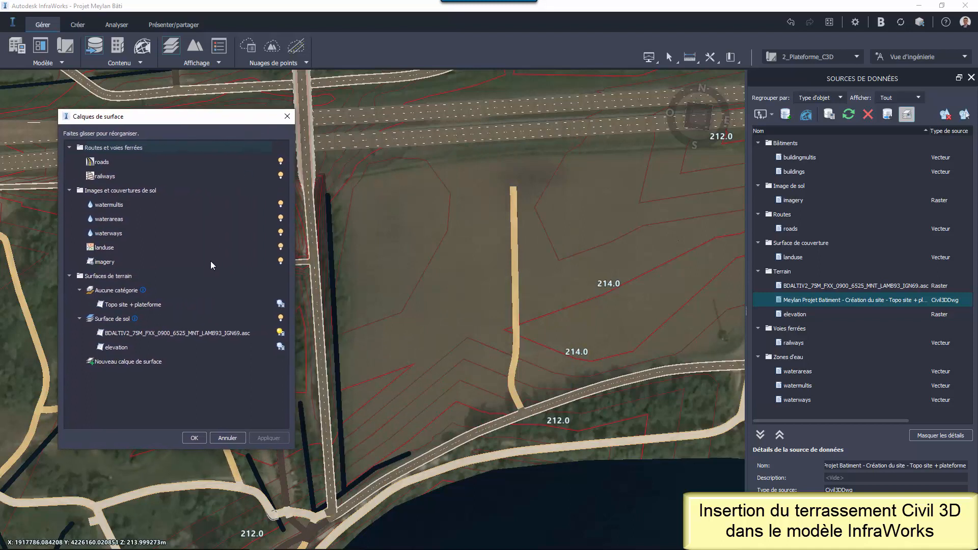
pyautogui.click(118, 306)
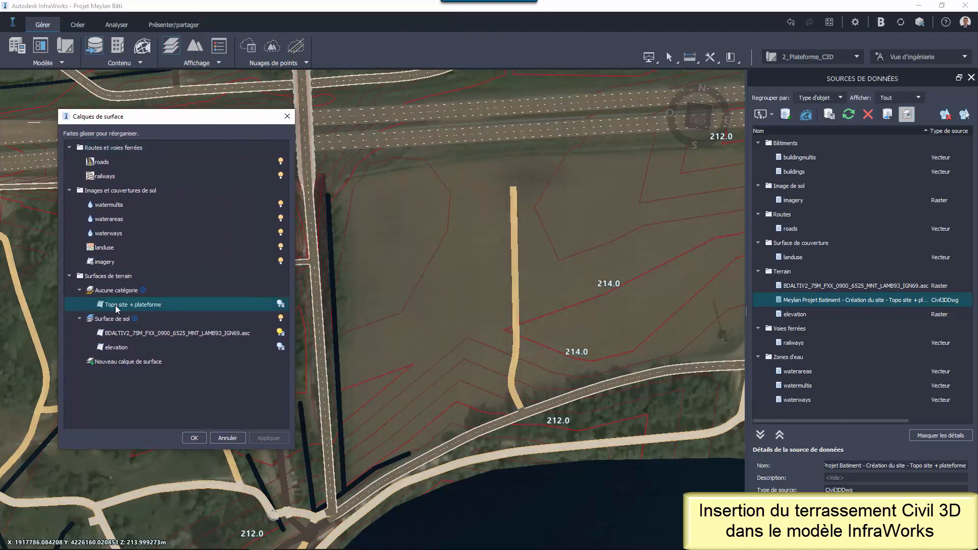
pyautogui.moveTo(123, 306); pyautogui.dragTo(118, 329)
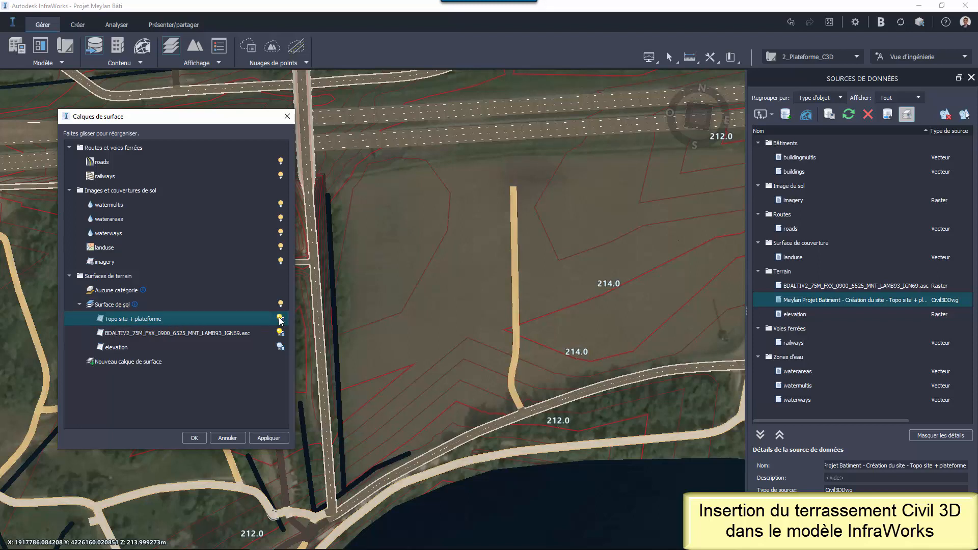
pyautogui.click(268, 440)
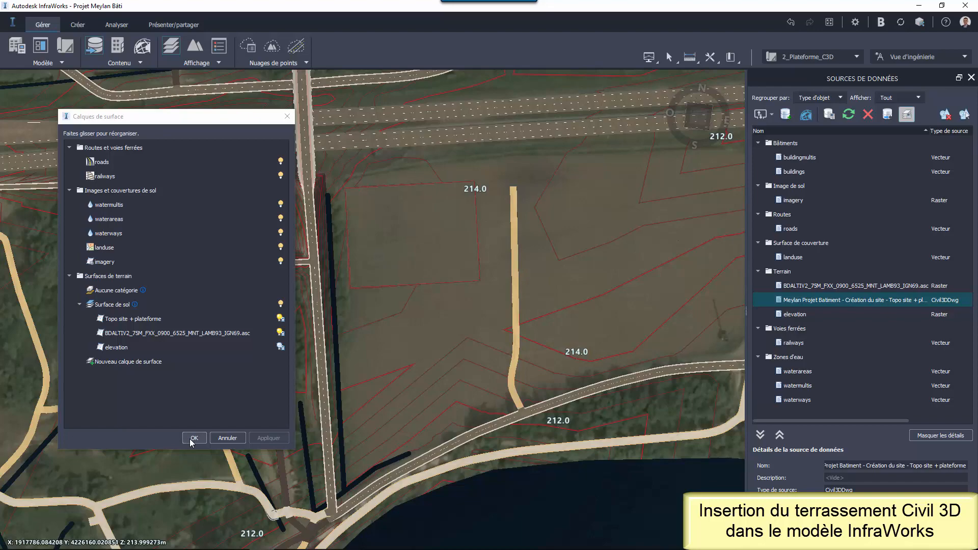
pyautogui.click(193, 437)
pyautogui.scroll(1, 378, 207)
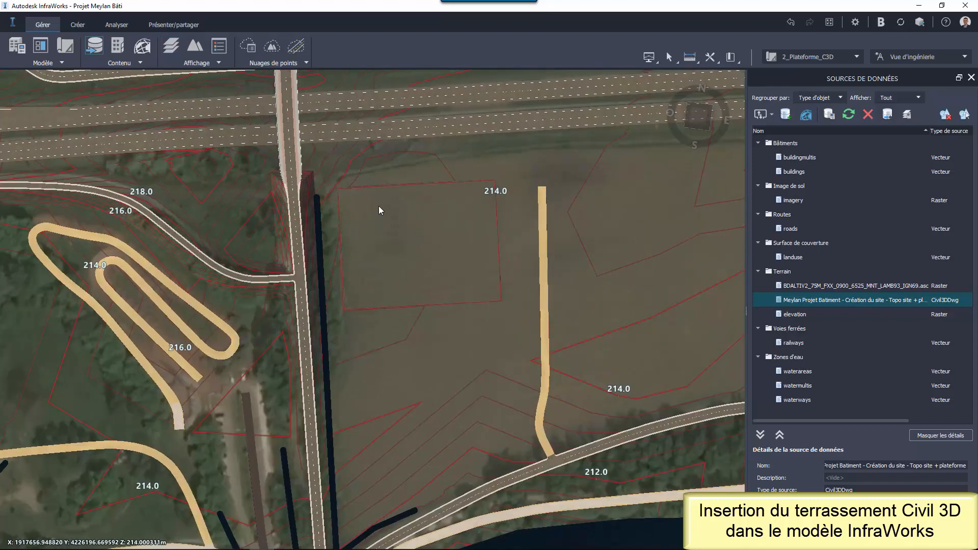
pyautogui.scroll(4, 378, 206)
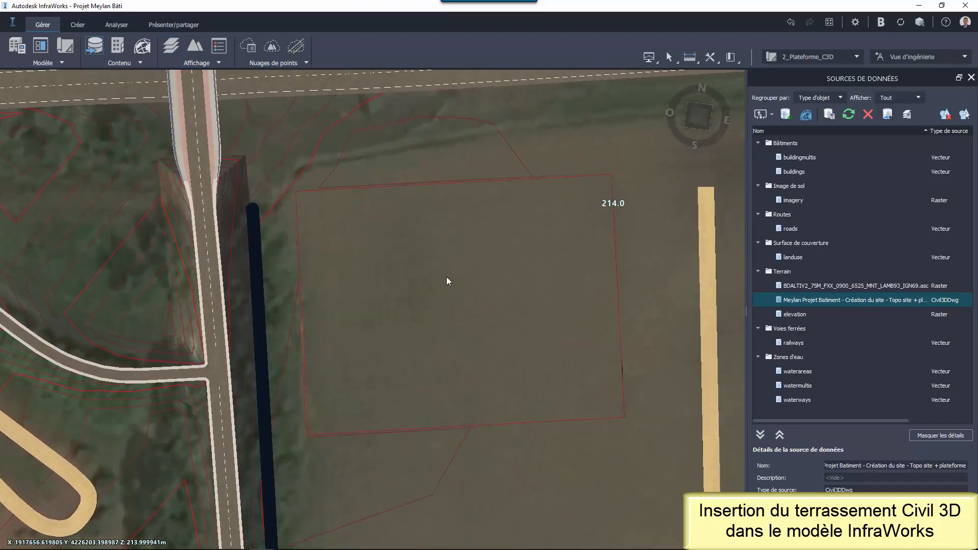
# Examine the platform earthworks and their contour lines on the project field in the engineering view (Vue d'ingénierie).
pyautogui.moveTo(500, 449); pyautogui.dragTo(540, 349)
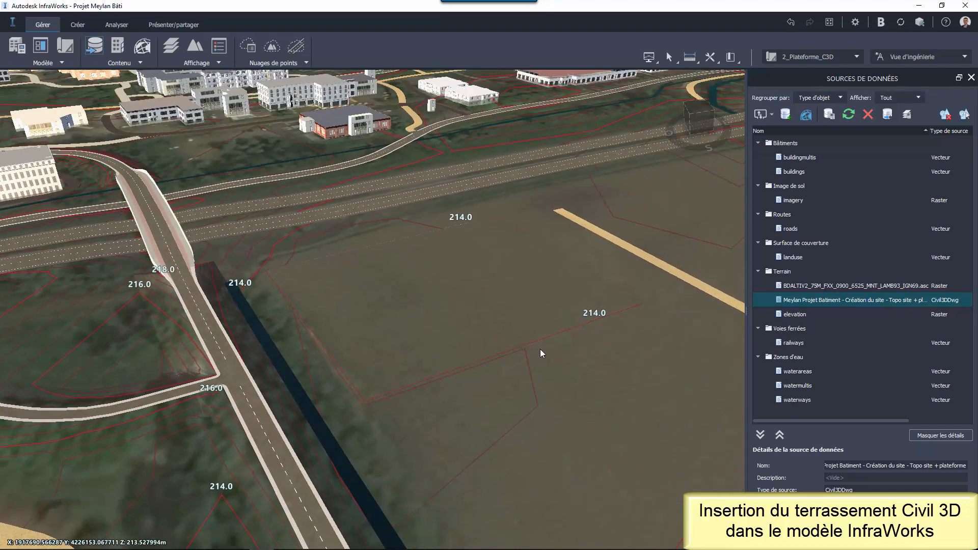
pyautogui.scroll(2, 563, 356)
pyautogui.moveTo(564, 355); pyautogui.dragTo(570, 428, button='middle')
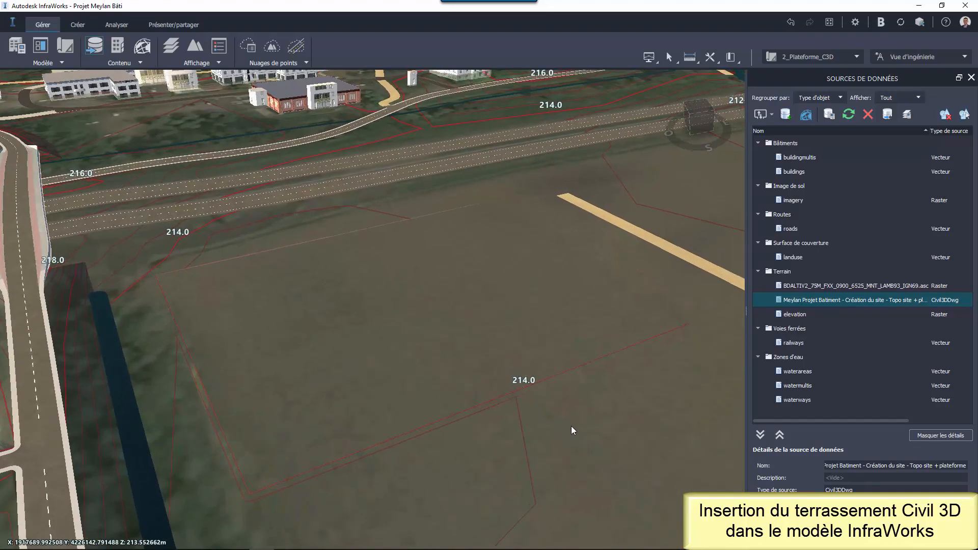
pyautogui.scroll(3, 579, 423)
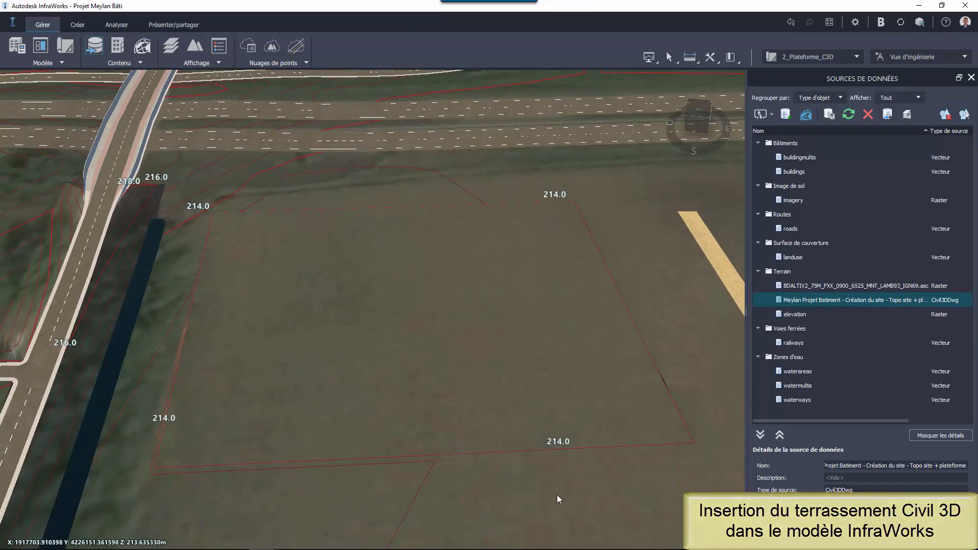
pyautogui.moveTo(534, 353); pyautogui.dragTo(514, 427)
pyautogui.scroll(-3, 510, 404)
# Display the project field from above in the design view (Vue de conception).
pyautogui.click(699, 117)
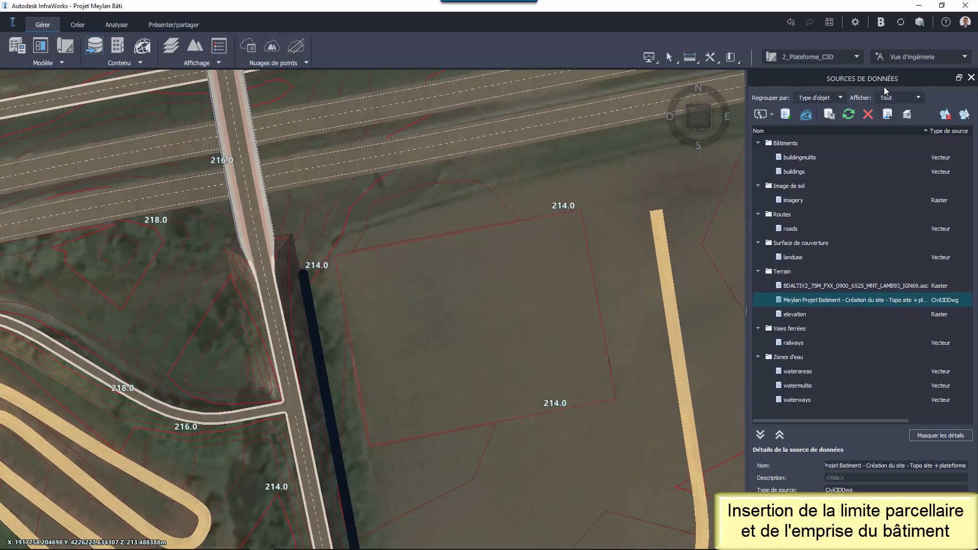
pyautogui.click(916, 57)
pyautogui.click(913, 74)
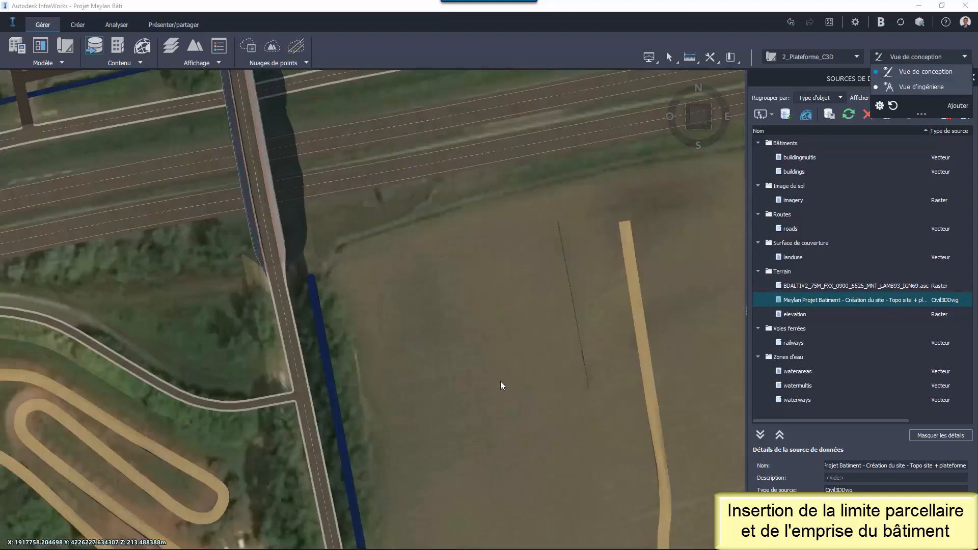
pyautogui.moveTo(606, 376); pyautogui.dragTo(580, 375)
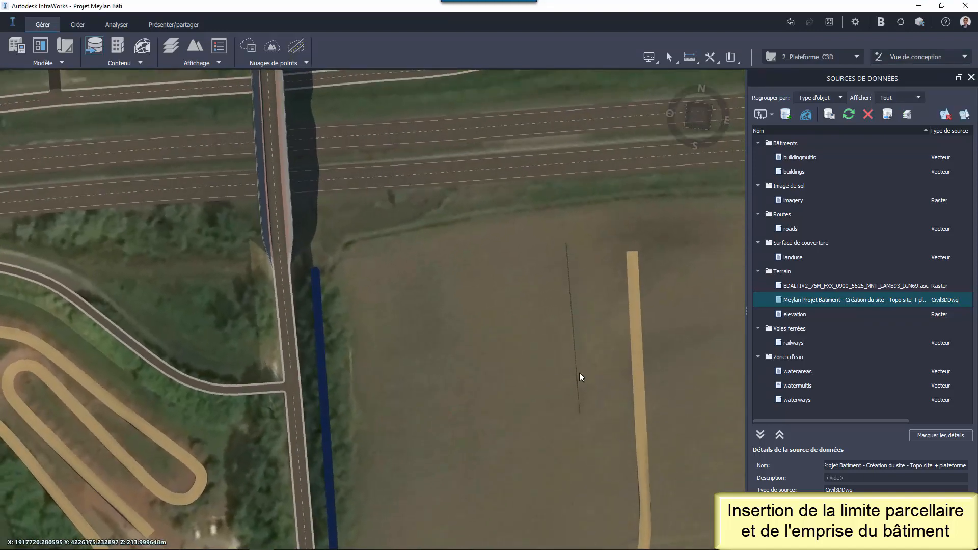
pyautogui.moveTo(580, 375); pyautogui.dragTo(469, 312, button='middle')
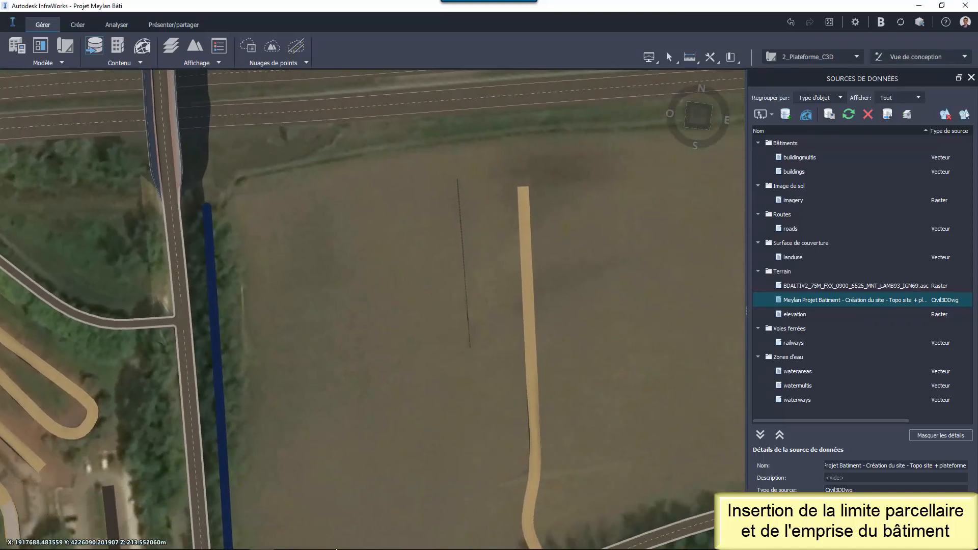
# Add Parcelle Foncier.sdf from the Demo Geolocalisation folder as a data source and set its type to Parcelles.
pyautogui.moveTo(523, 548)
pyautogui.click(87, 540)
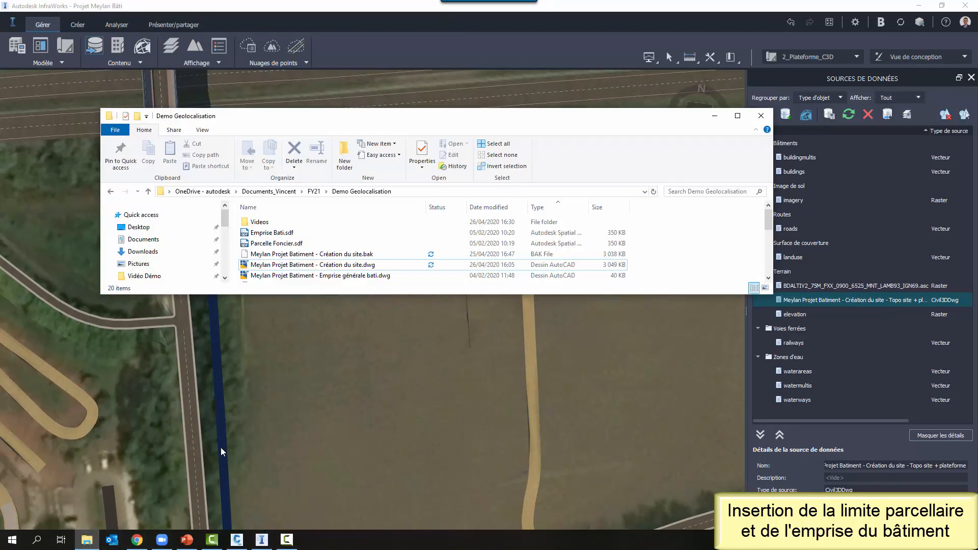
pyautogui.moveTo(286, 244); pyautogui.dragTo(428, 408)
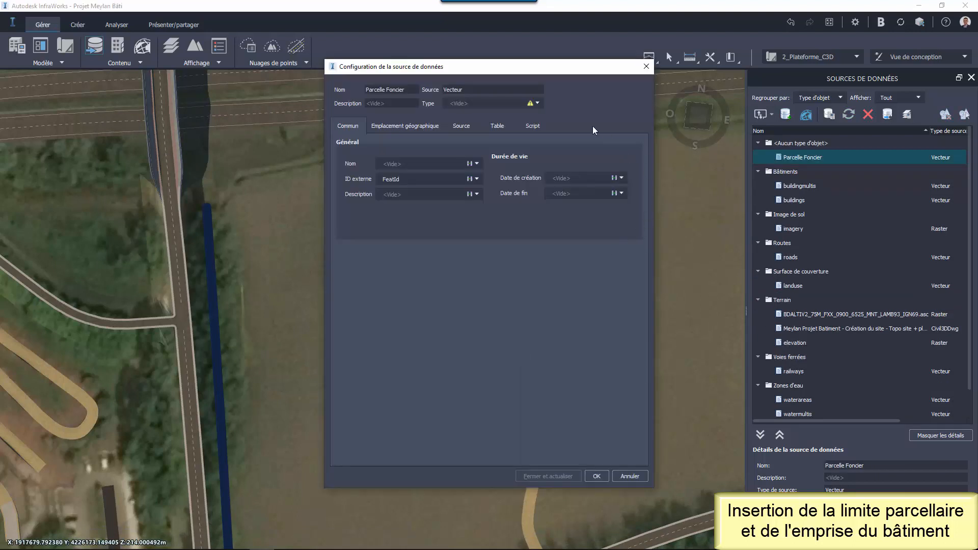
pyautogui.click(538, 103)
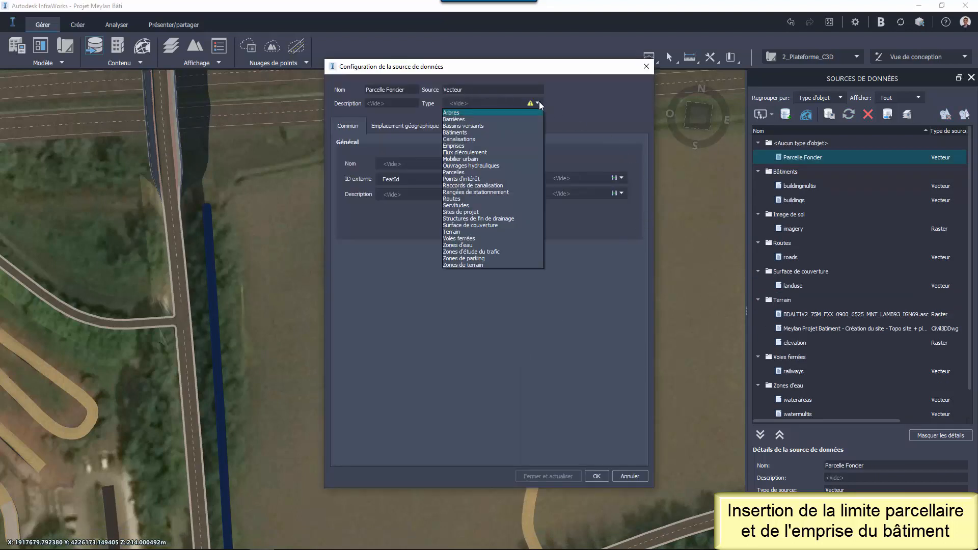
pyautogui.click(456, 172)
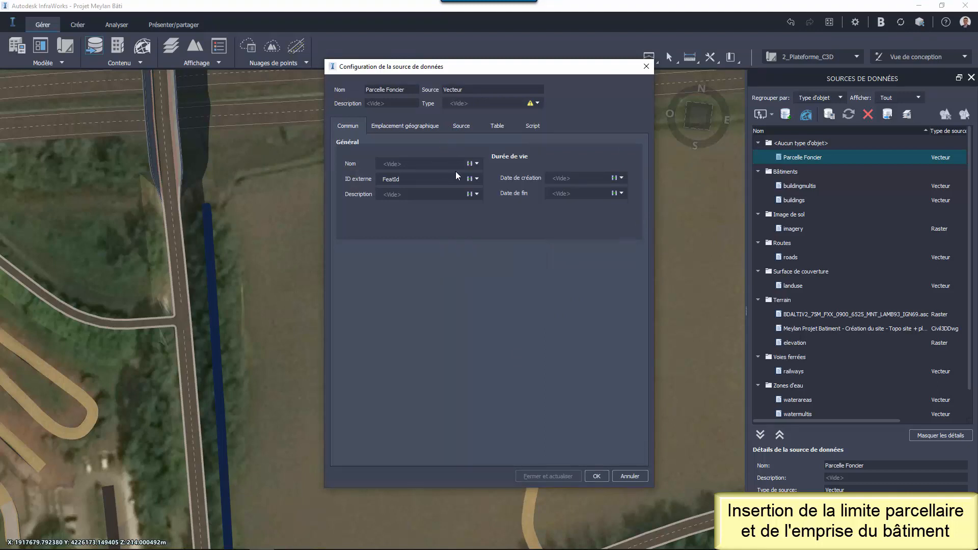
# Check Parcelle Foncier's geographic location, set its rule style to Area of Interest/Parcel/Thick Yellow Solid, and close its configuration with a refresh.
pyautogui.click(424, 128)
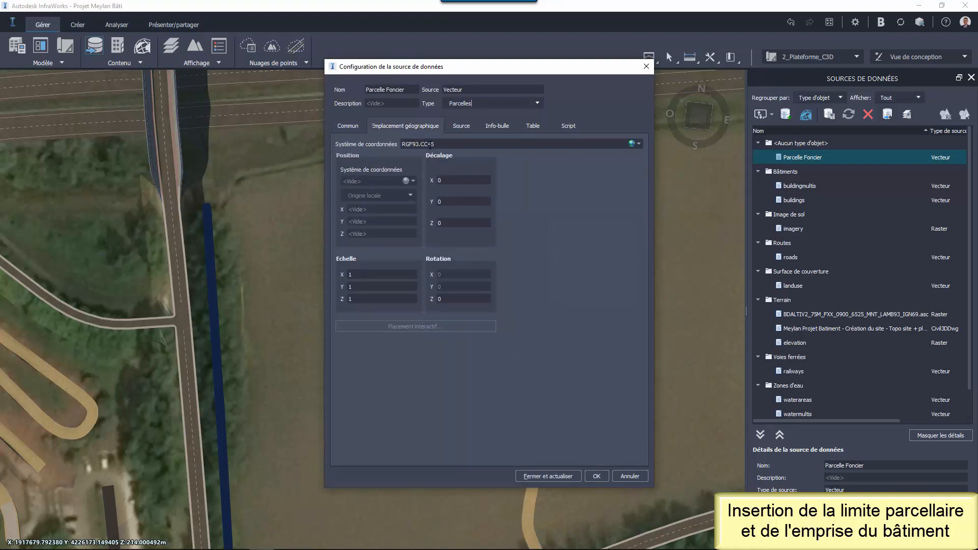
pyautogui.click(351, 128)
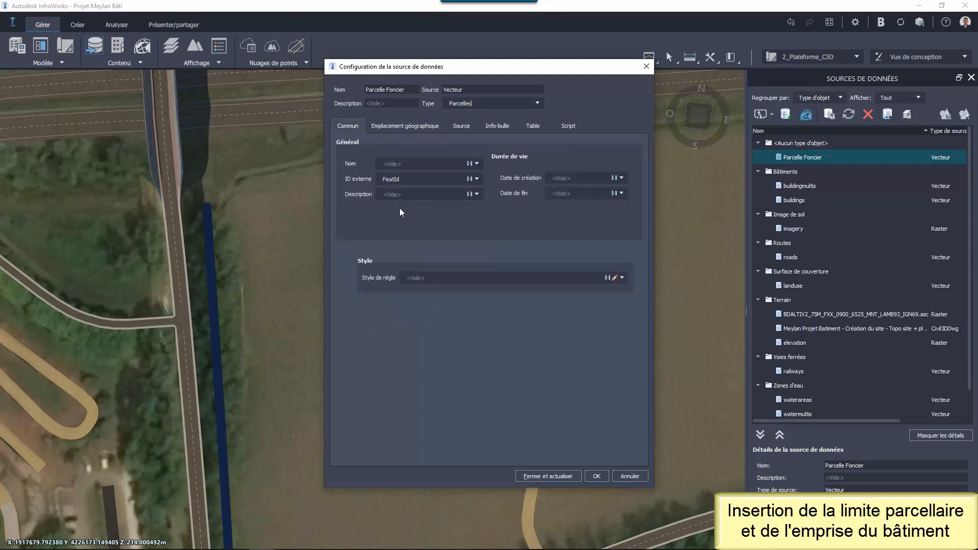
pyautogui.click(615, 277)
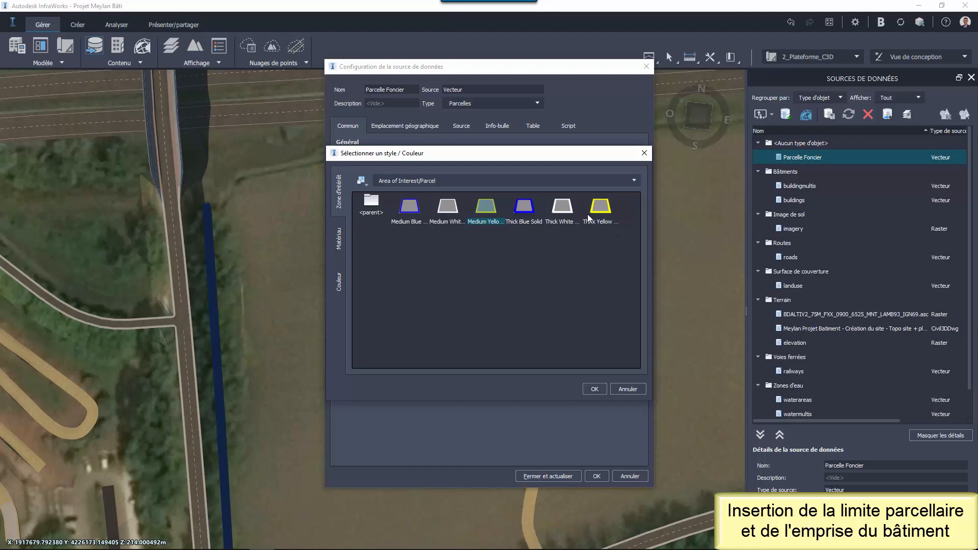
pyautogui.click(603, 208)
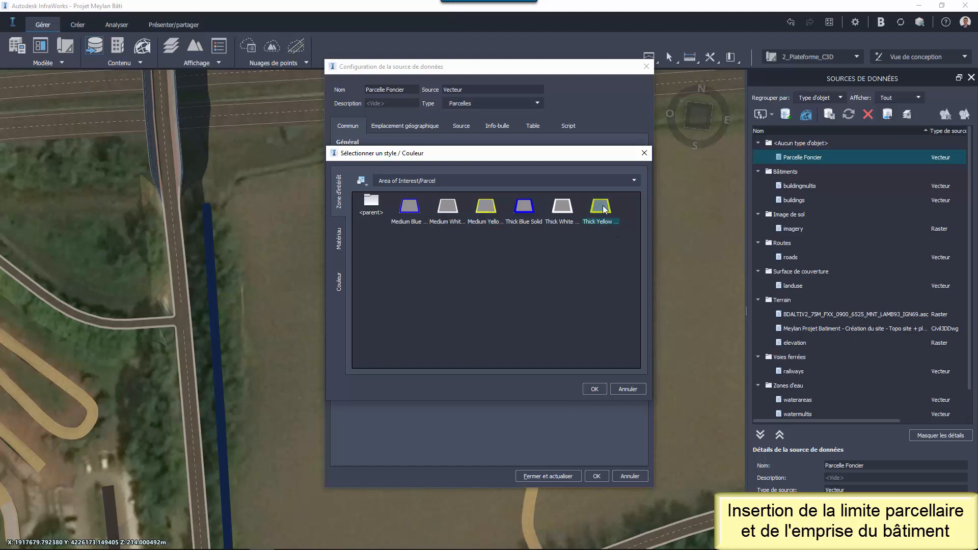
pyautogui.click(594, 389)
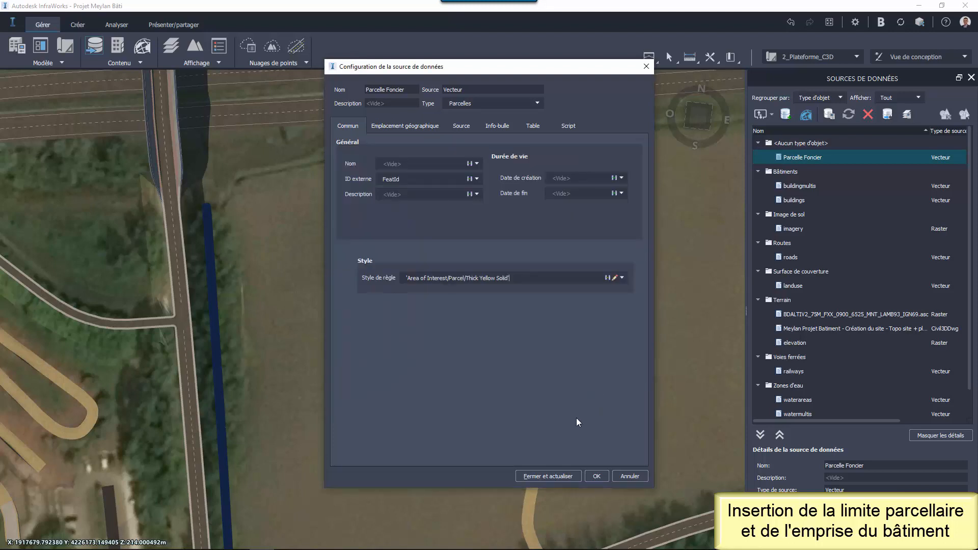
pyautogui.click(554, 475)
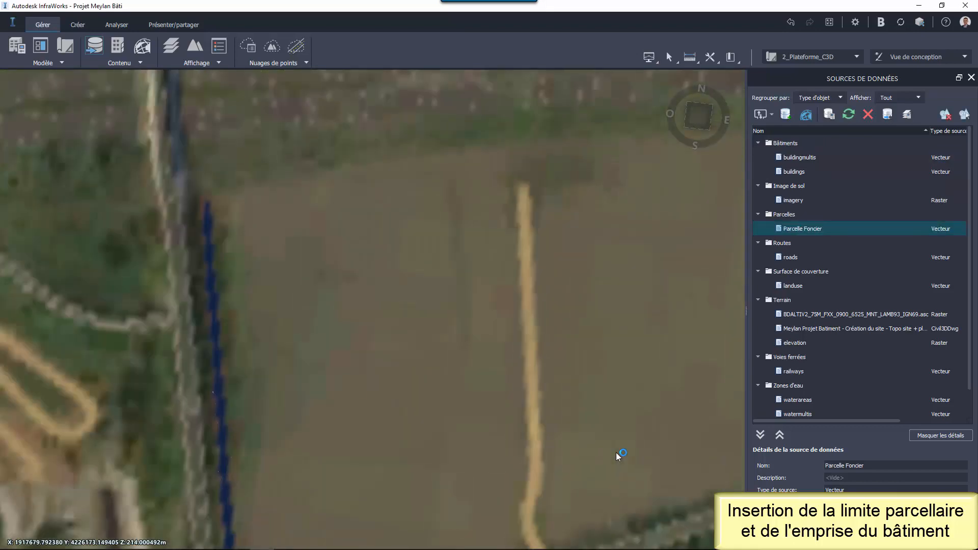
pyautogui.scroll(-2, 627, 355)
pyautogui.scroll(-1, 631, 355)
pyautogui.moveTo(637, 353); pyautogui.dragTo(546, 301)
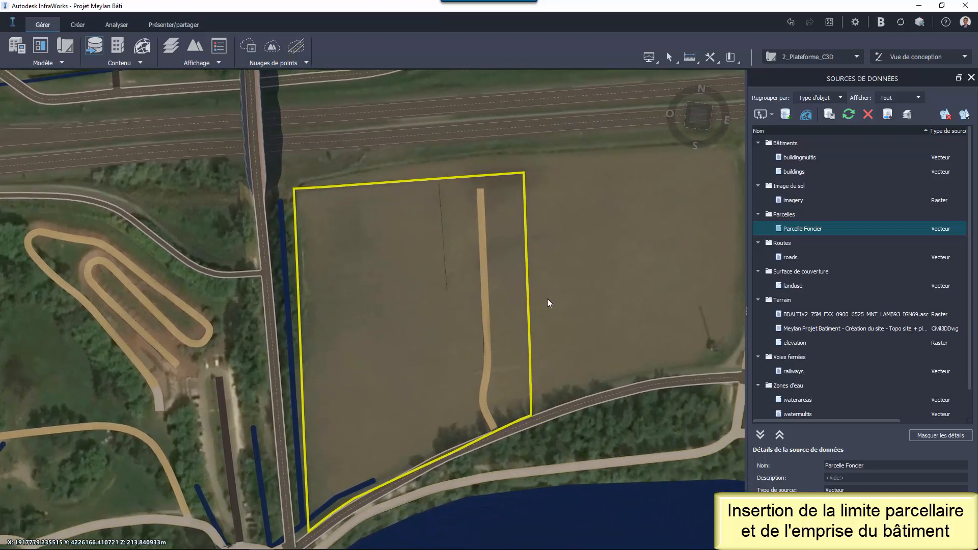
# Add Emprise Bati.sdf from the Demo Geolocalisation folder as a data source and set its type to Emprises.
pyautogui.moveTo(245, 539)
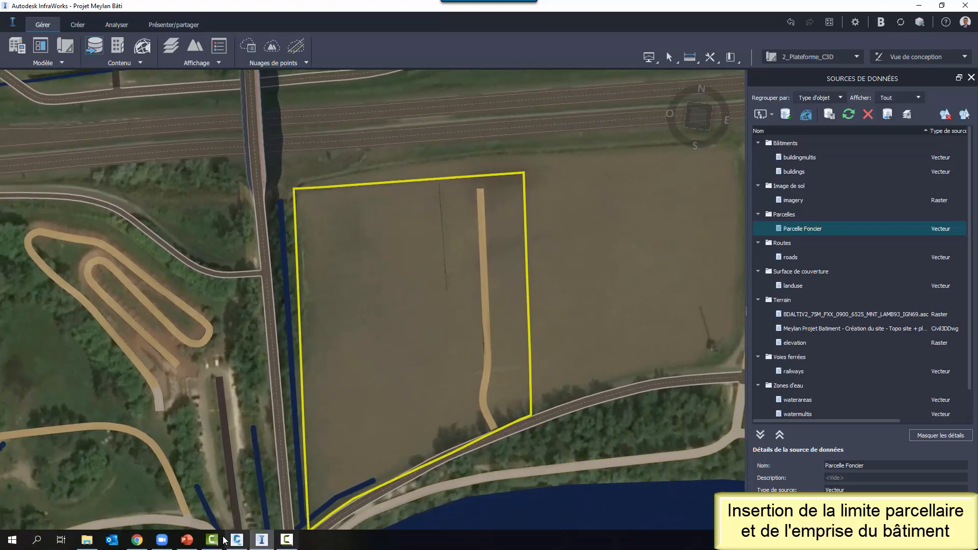
pyautogui.click(87, 540)
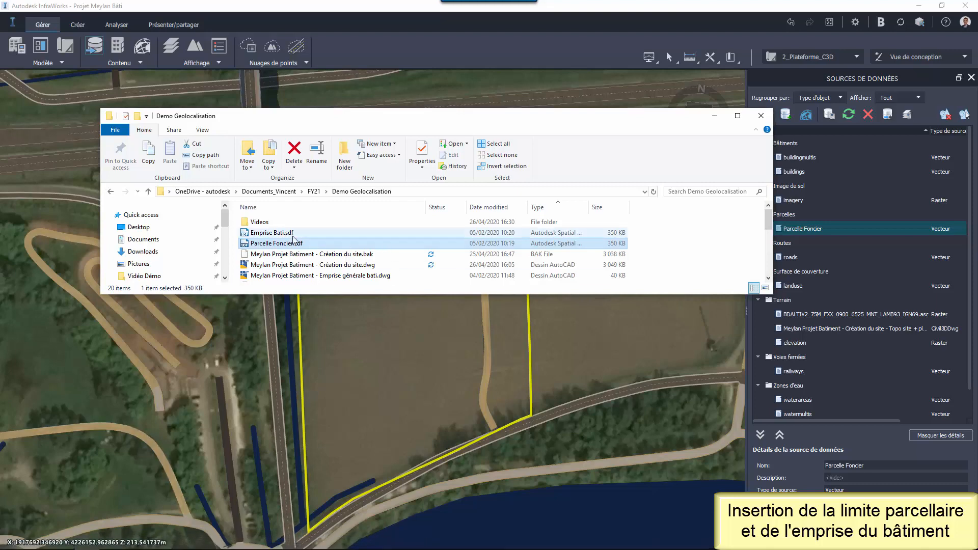
pyautogui.moveTo(272, 233); pyautogui.dragTo(370, 359)
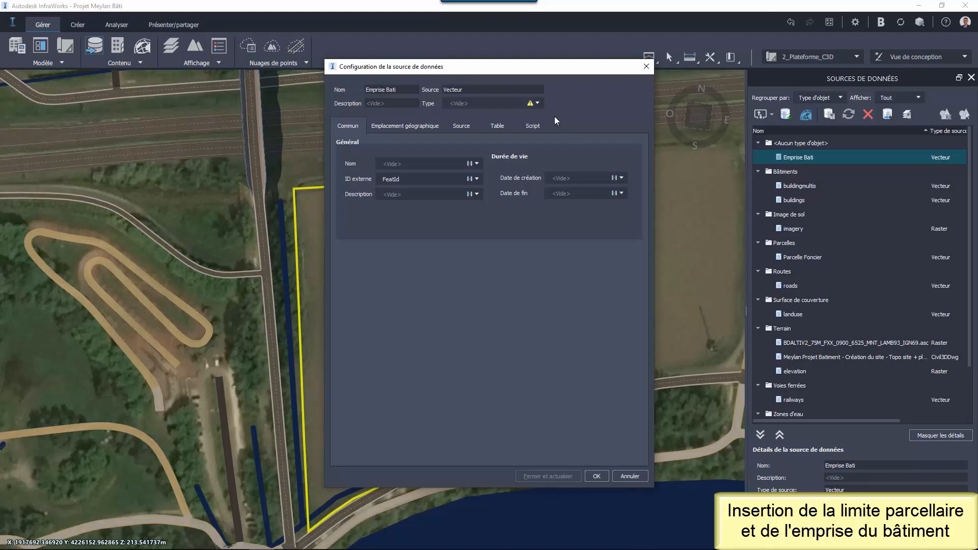
pyautogui.click(538, 103)
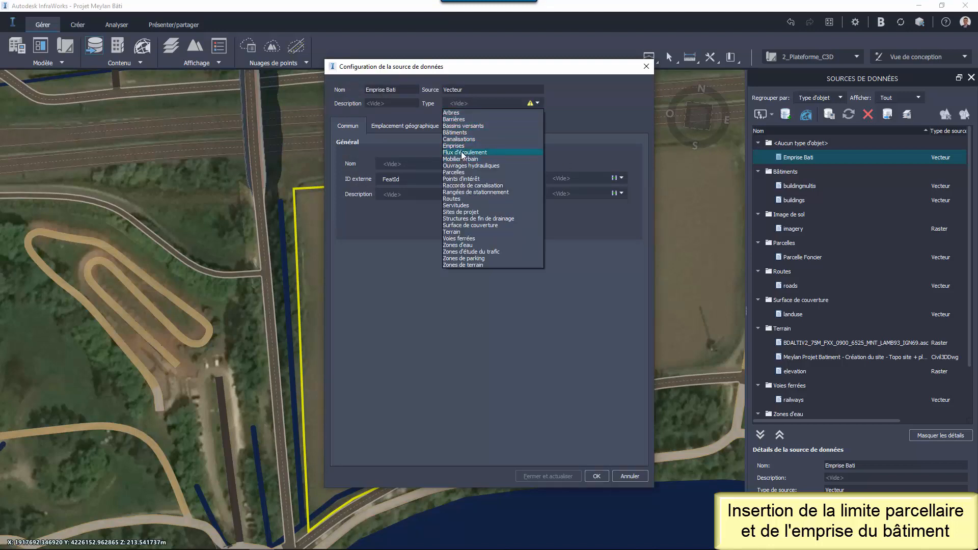
pyautogui.click(453, 146)
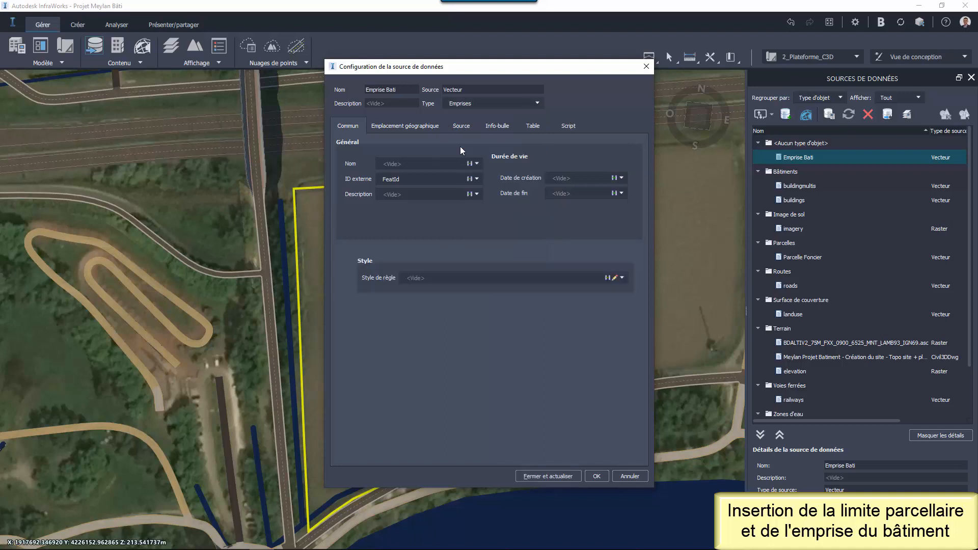
# Set Emprise Bati's rule style to Area of Interest/Right of Way/Thick White Solid and close its configuration with a refresh.
pyautogui.click(614, 278)
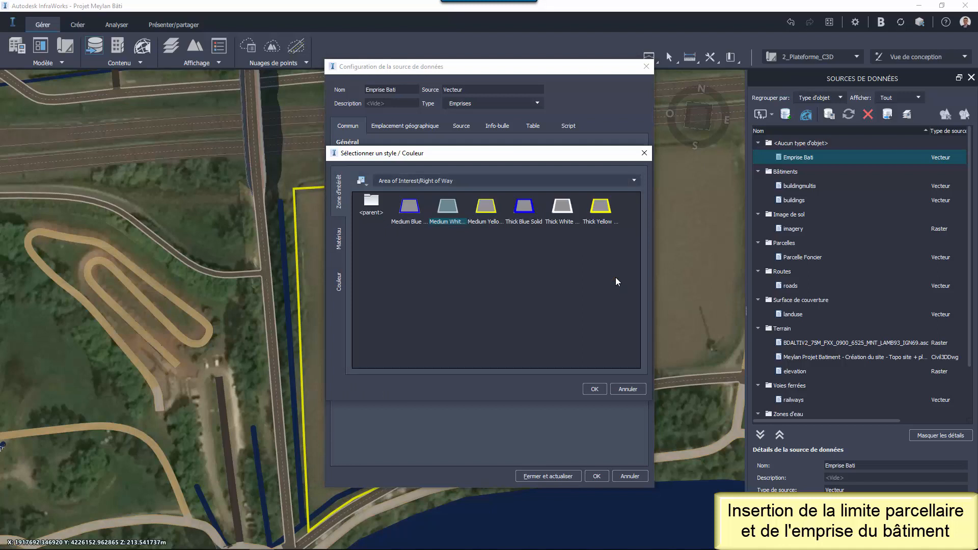
pyautogui.click(565, 209)
pyautogui.click(592, 388)
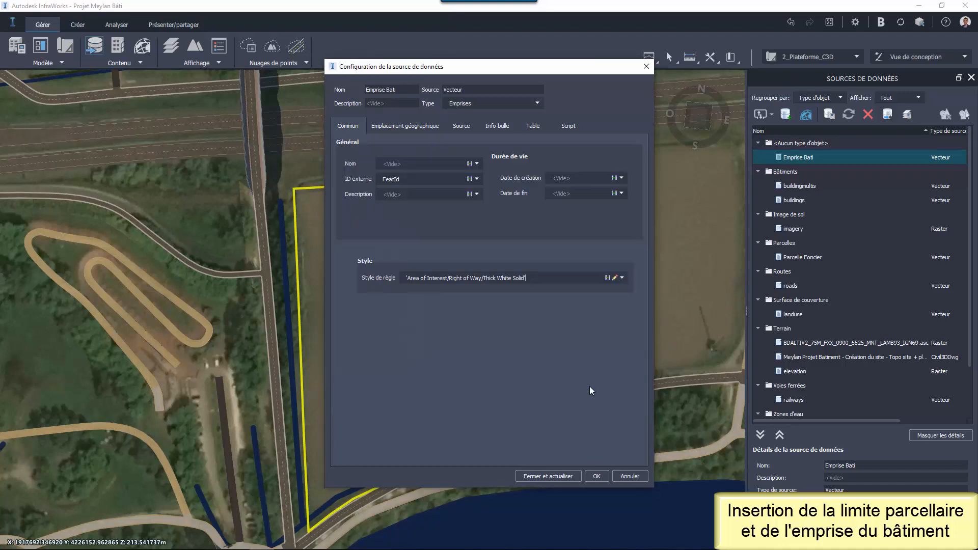
pyautogui.click(557, 476)
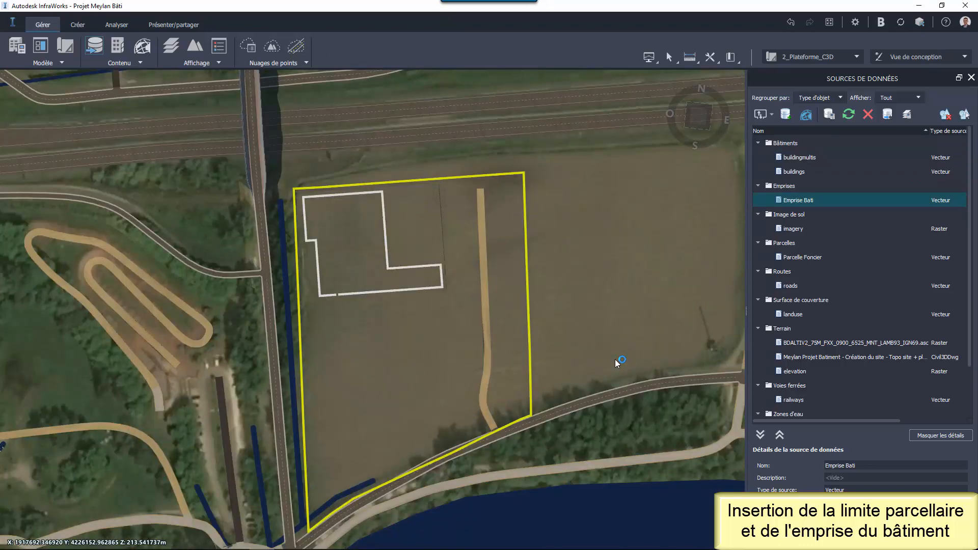
pyautogui.moveTo(590, 346); pyautogui.dragTo(524, 270, button='middle')
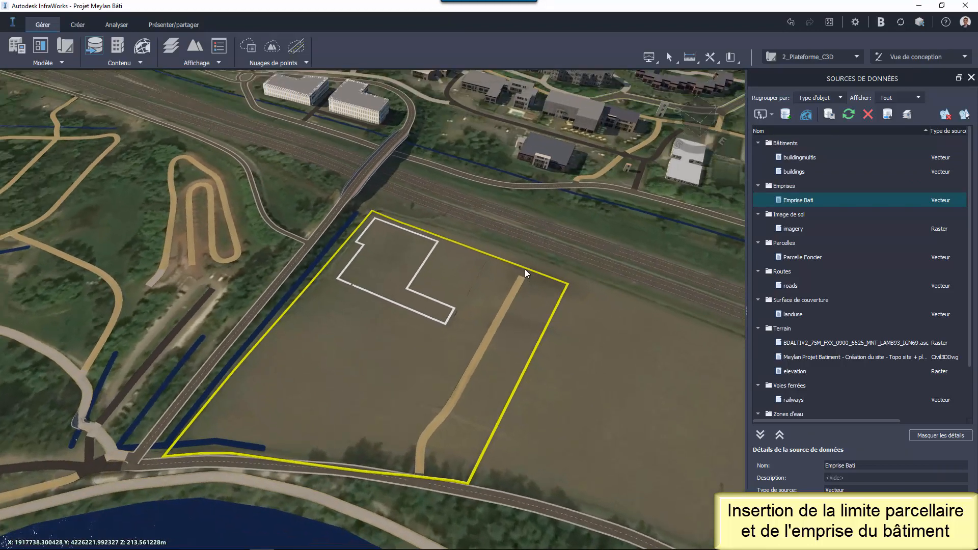
pyautogui.moveTo(525, 271); pyautogui.dragTo(469, 287)
pyautogui.scroll(5, 469, 286)
pyautogui.moveTo(553, 332); pyautogui.dragTo(457, 304)
pyautogui.moveTo(457, 303); pyautogui.dragTo(406, 365, button='middle')
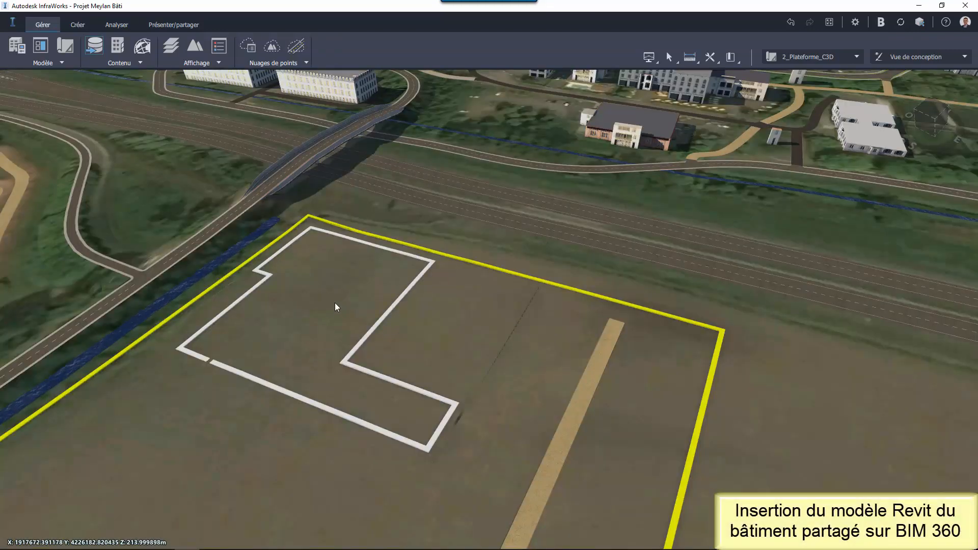
# Switch to BIM 360 in the browser, examine the 3D view of Lycée Technique 2021 - Copie - GeoRef CC45.rvt and close it.
pyautogui.moveTo(206, 538)
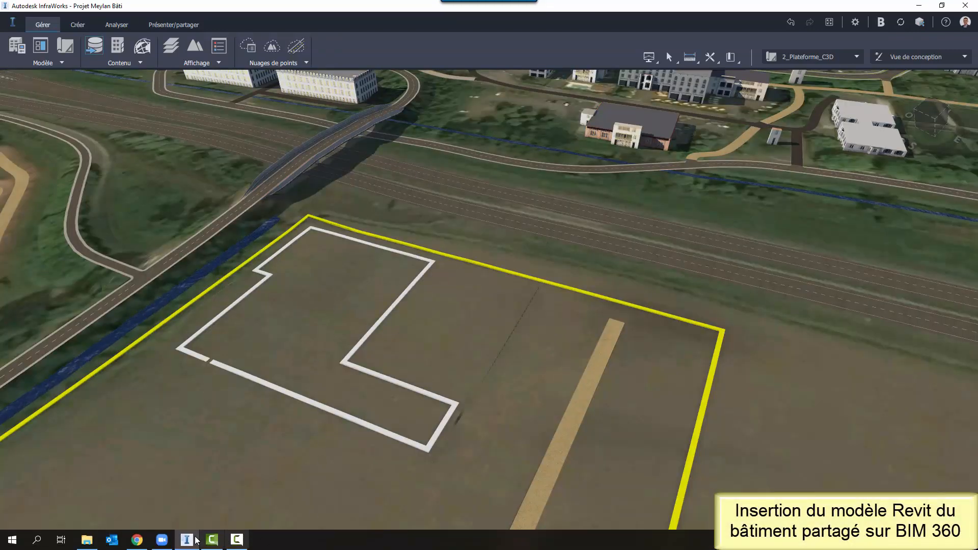
pyautogui.click(136, 539)
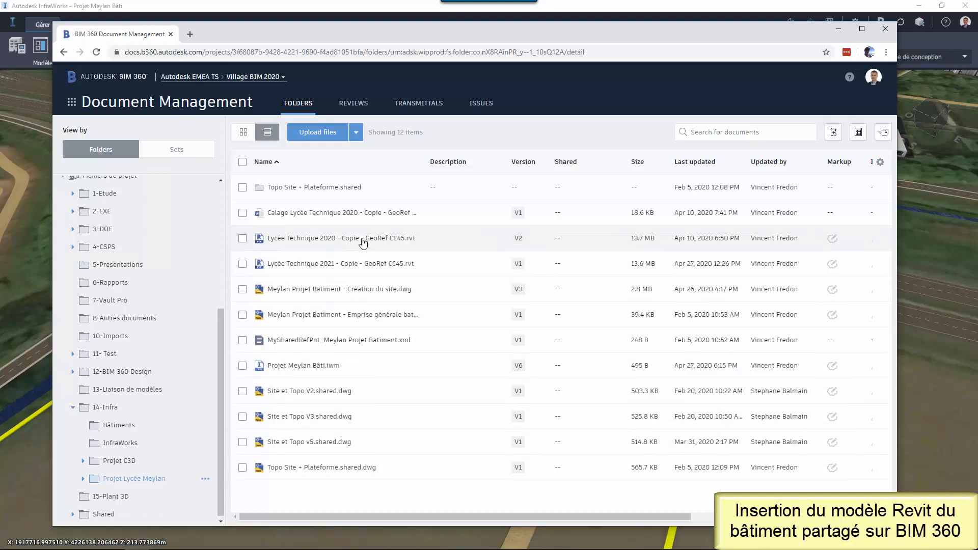
pyautogui.click(324, 264)
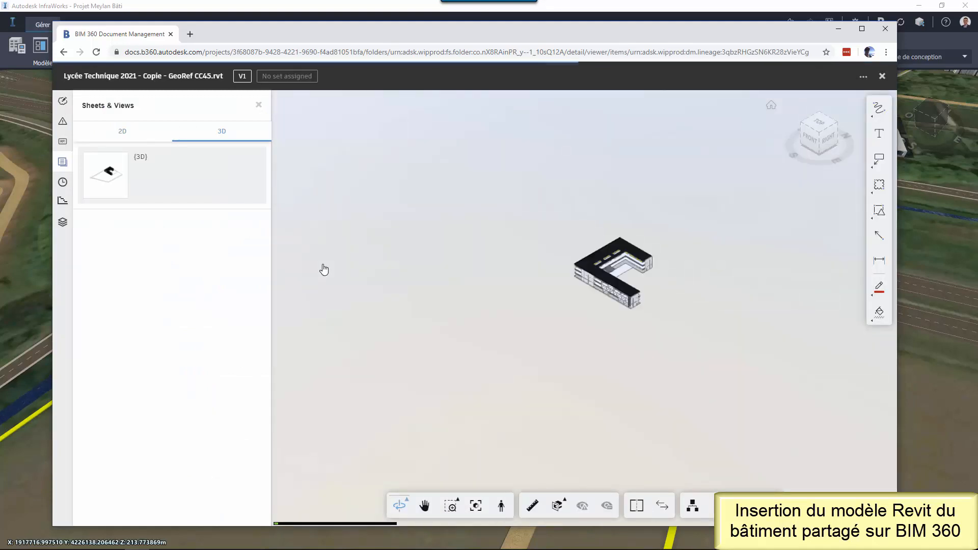
pyautogui.scroll(2, 631, 268)
pyautogui.scroll(5, 631, 269)
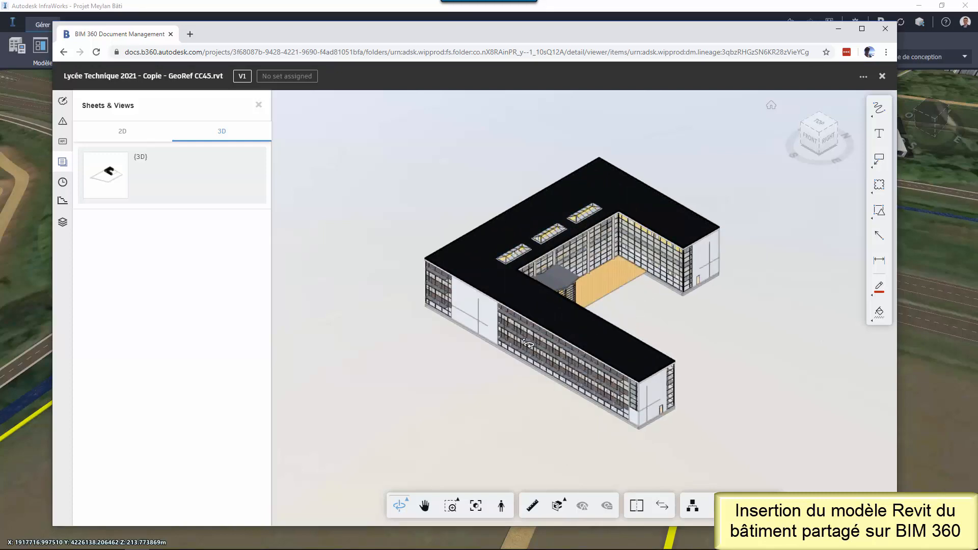
pyautogui.moveTo(448, 366); pyautogui.dragTo(744, 315)
pyautogui.scroll(6, 662, 346)
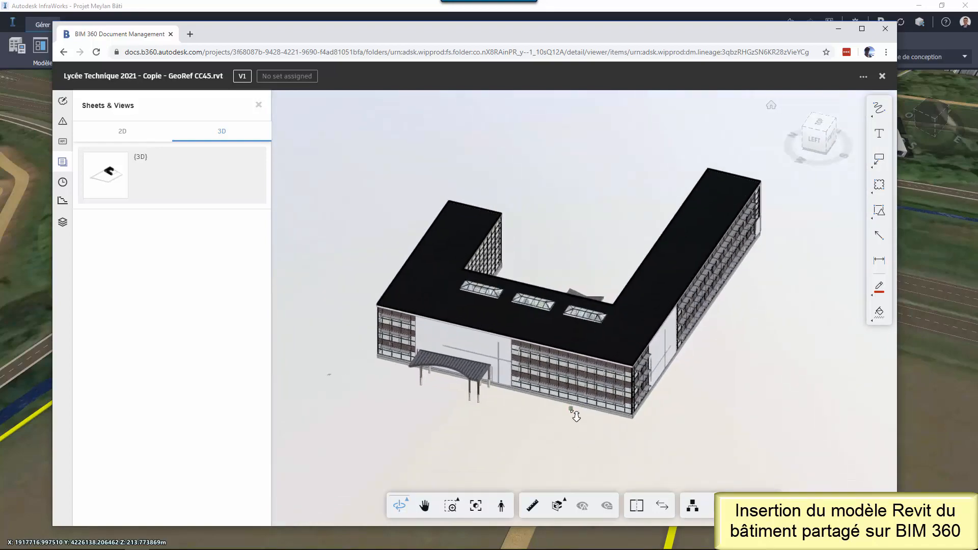
pyautogui.moveTo(575, 417); pyautogui.dragTo(434, 422)
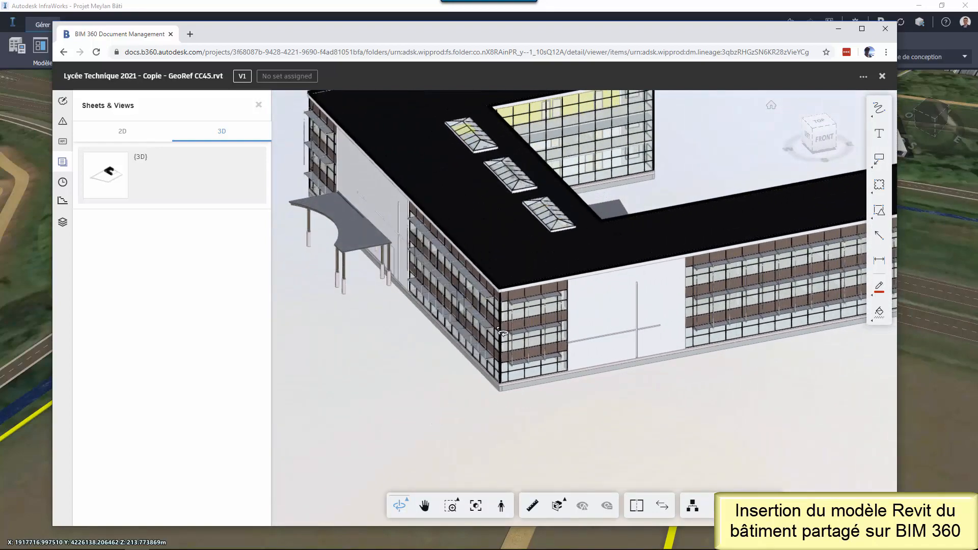
pyautogui.click(882, 77)
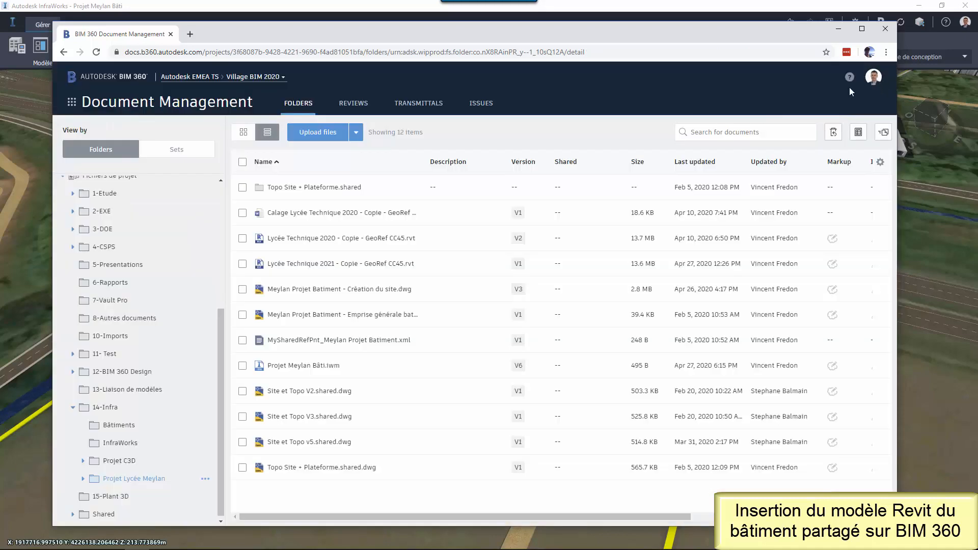
# Switch to InfraWorks and add Lycée Technique 2021 - Copie - GeoRef CC45.rvt from BIM 360/Autodesk EMEA TS/Village BIM 2020/14-Infra/Projet Lycée Meylan as an Autodesk Revit source.
pyautogui.click(837, 29)
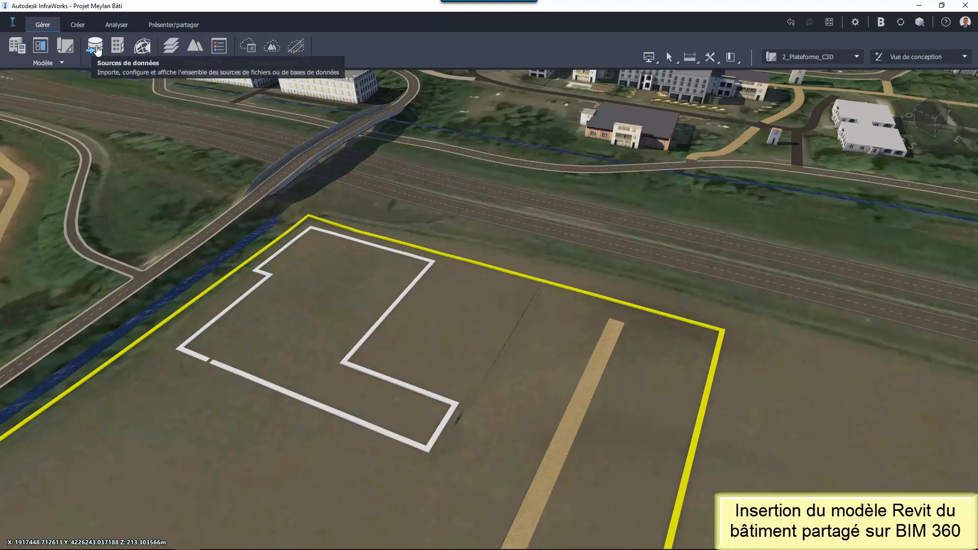
pyautogui.click(98, 51)
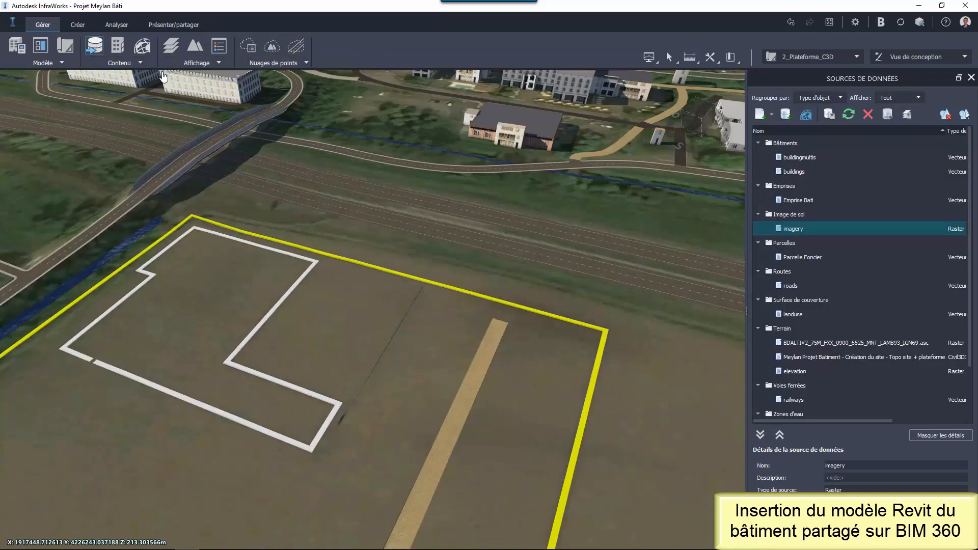
pyautogui.click(772, 114)
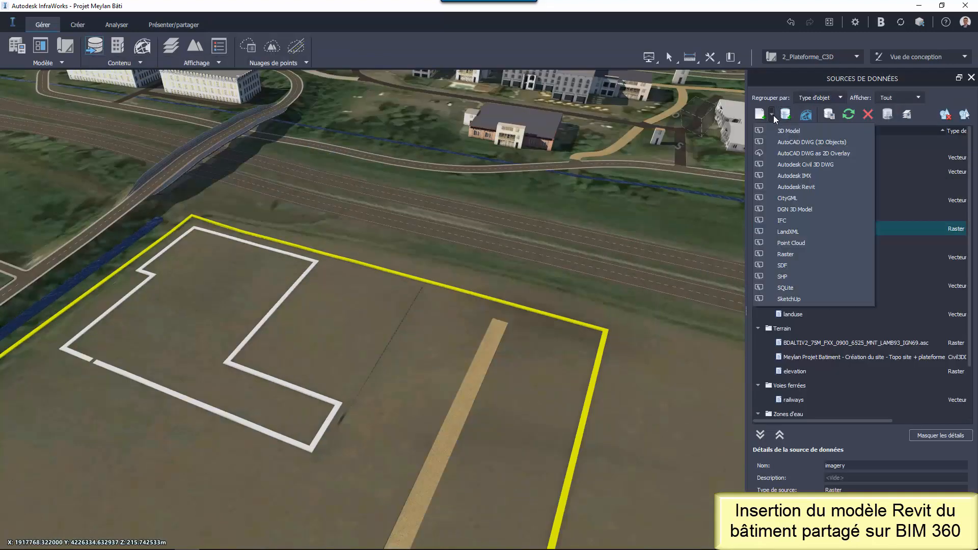
pyautogui.click(788, 187)
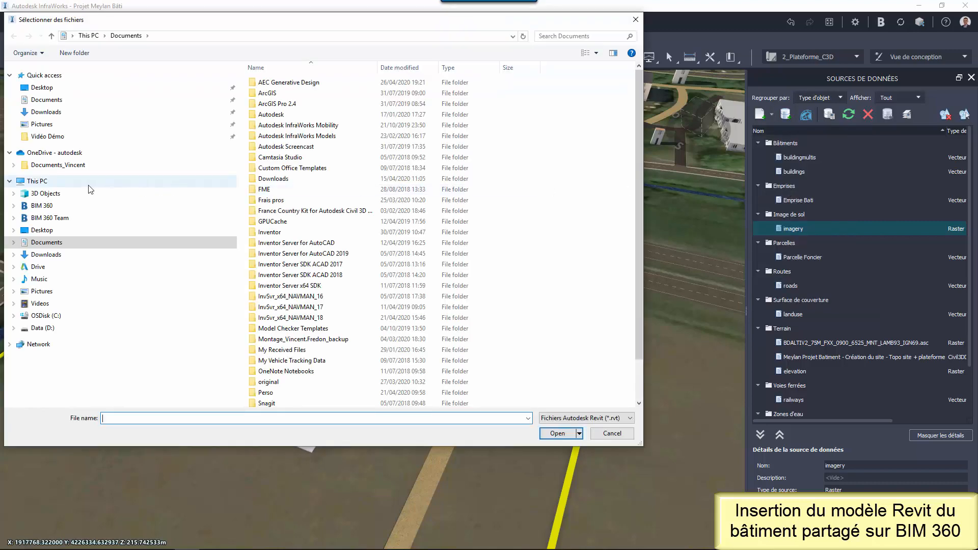
pyautogui.click(42, 205)
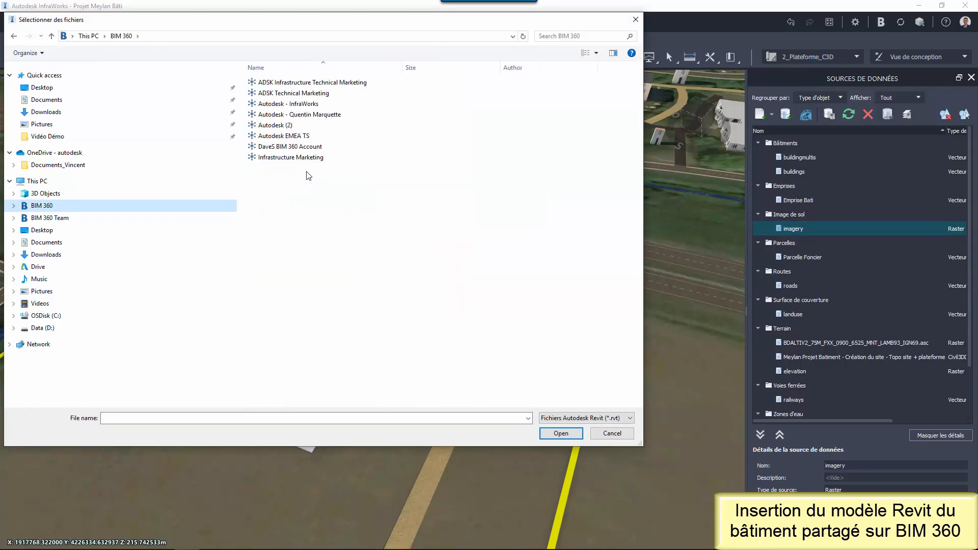
pyautogui.doubleClick(289, 136)
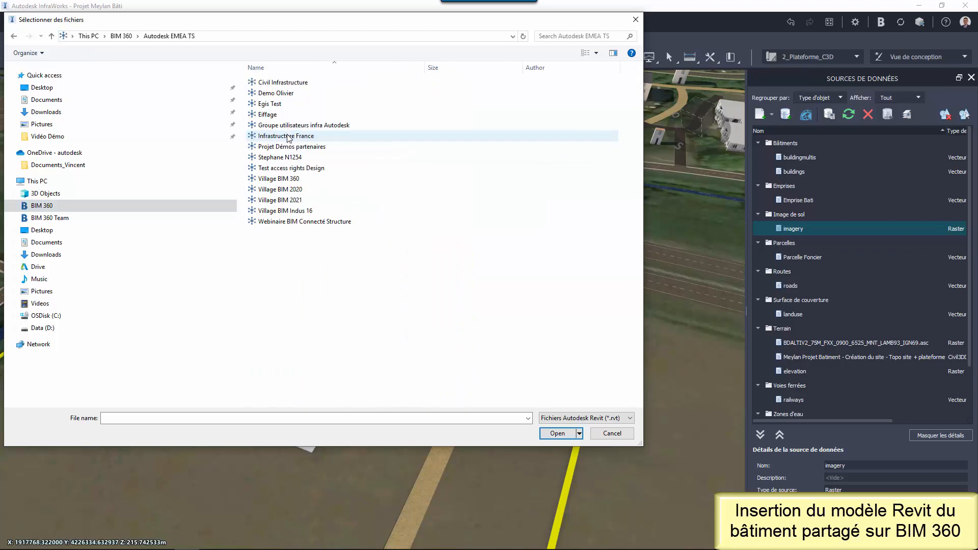
pyautogui.doubleClick(289, 190)
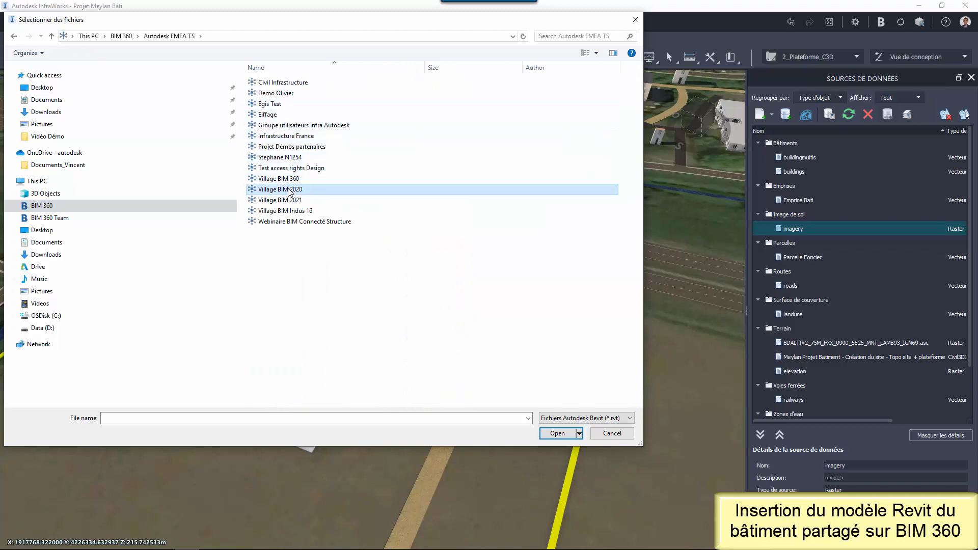
pyautogui.doubleClick(289, 90)
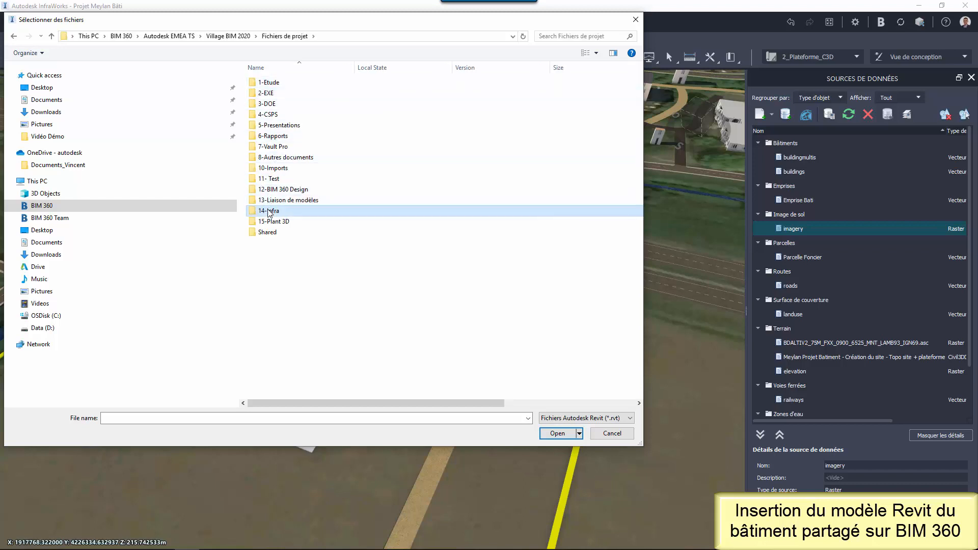
pyautogui.doubleClick(270, 211)
pyautogui.click(284, 121)
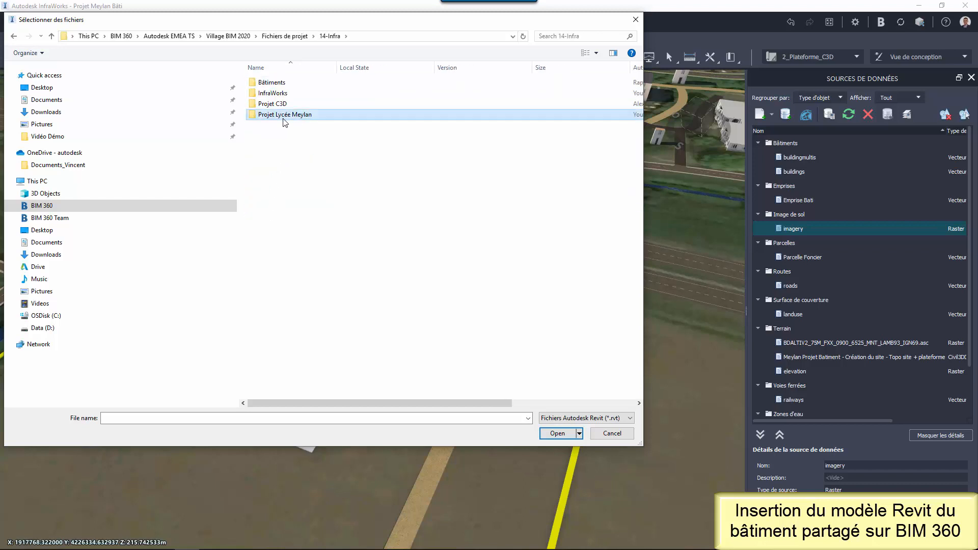
pyautogui.doubleClick(284, 115)
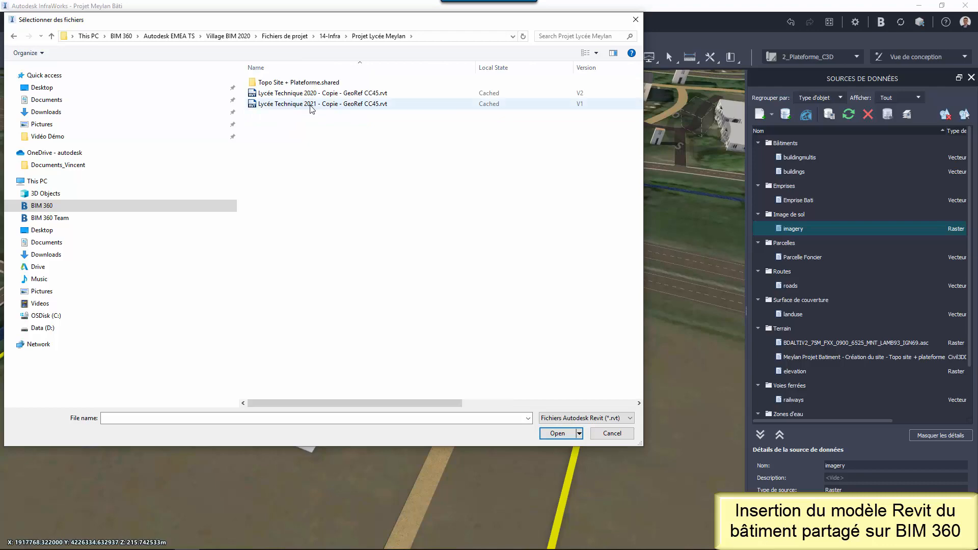
pyautogui.click(352, 104)
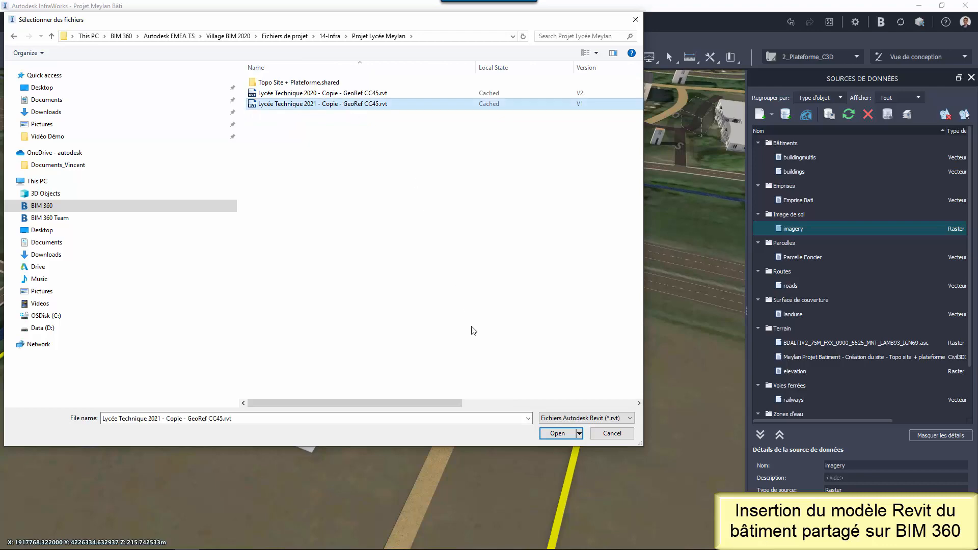
pyautogui.click(551, 434)
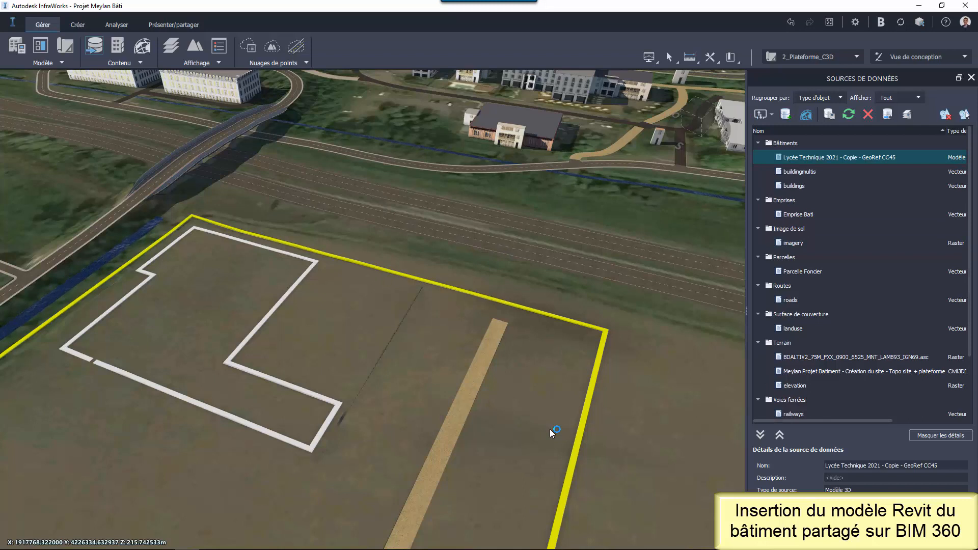
# Open the configuration of the Lycée Technique 2021 source and examine the building in its 3D model preview.
pyautogui.rightClick(801, 158)
pyautogui.click(839, 166)
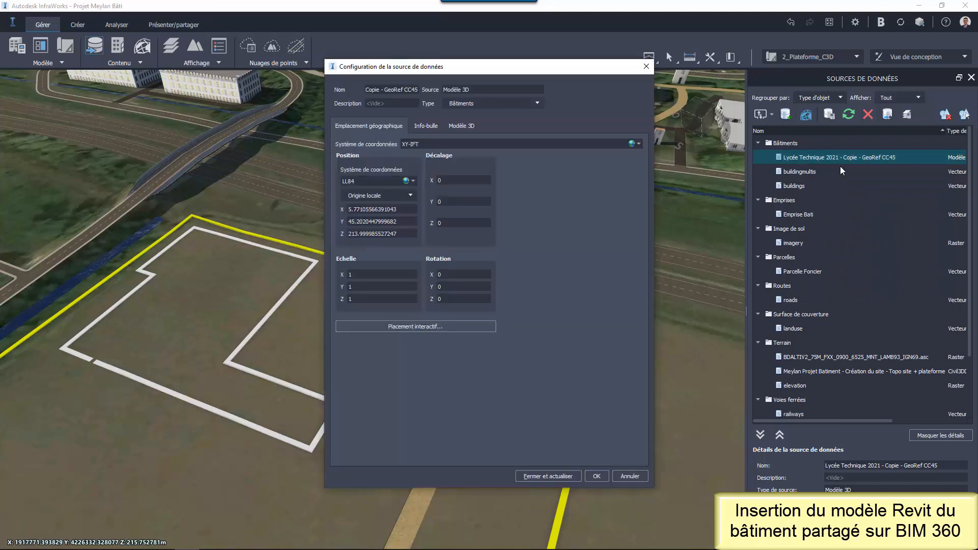
pyautogui.click(461, 125)
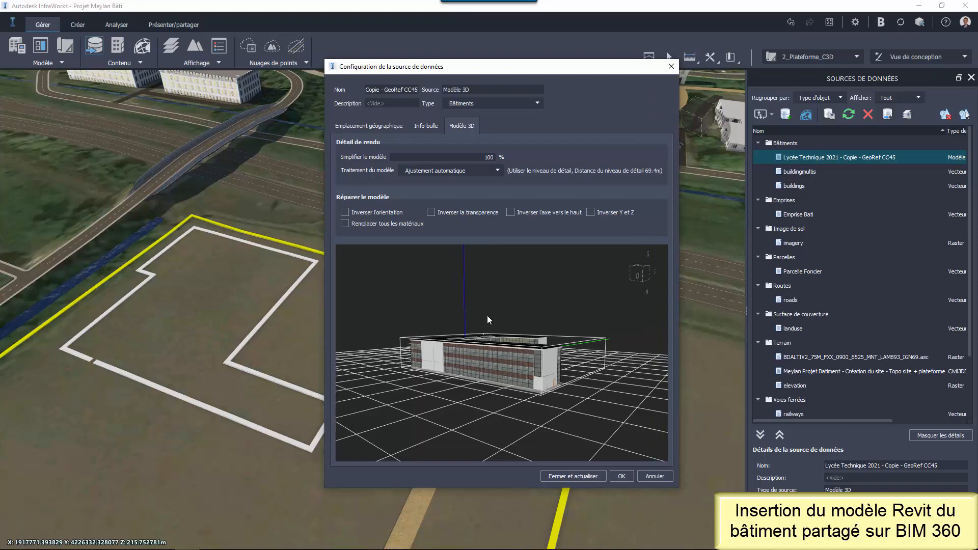
pyautogui.scroll(3, 483, 364)
pyautogui.moveTo(478, 363); pyautogui.dragTo(444, 367)
# Set the position coordinate system of the Lycée Technique 2021 source's geographic location to RGF93.CC45.
pyautogui.click(386, 126)
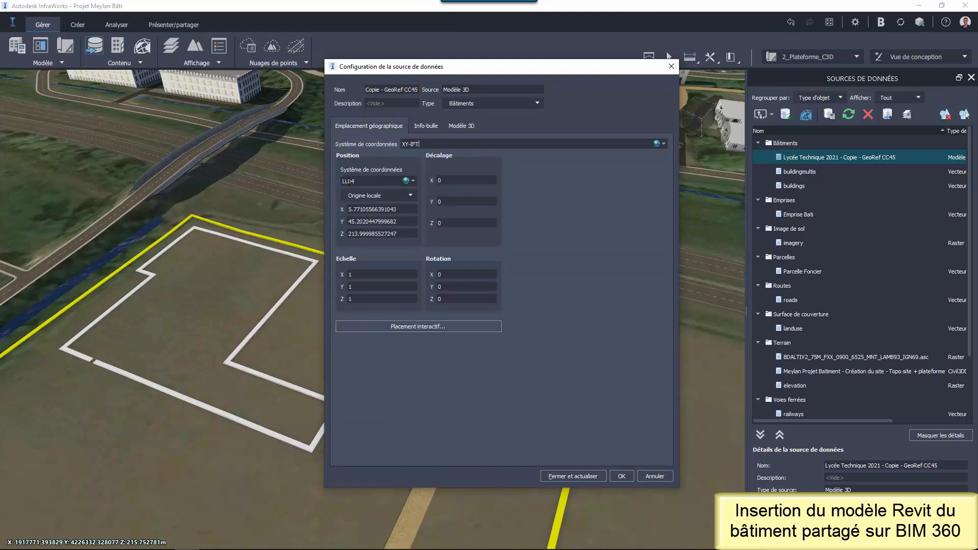
pyautogui.click(412, 181)
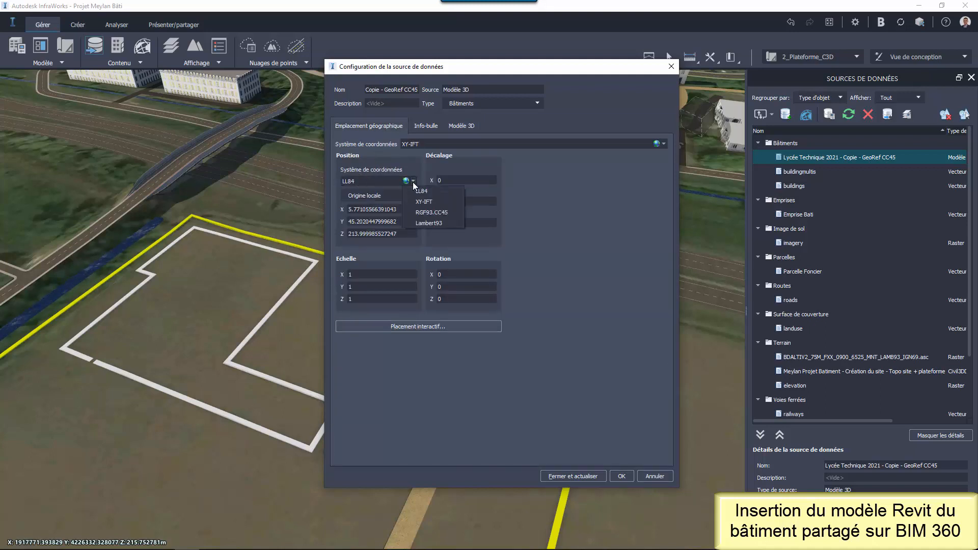
pyautogui.click(444, 213)
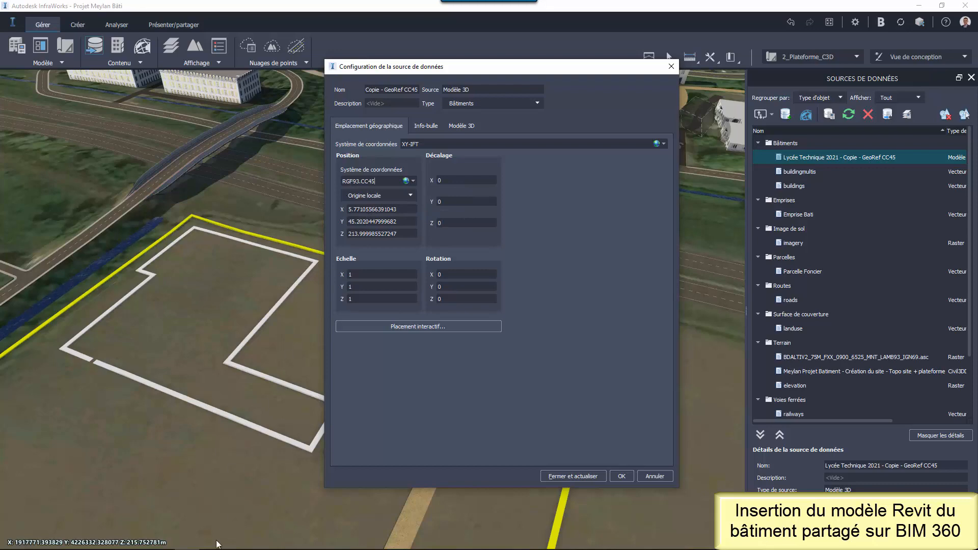
# Open the Calage Lycée Technique 2020 document in BIM 360 and copy its X coordinate, 1917660.0267, into the source's X position in InfraWorks.
pyautogui.click(137, 543)
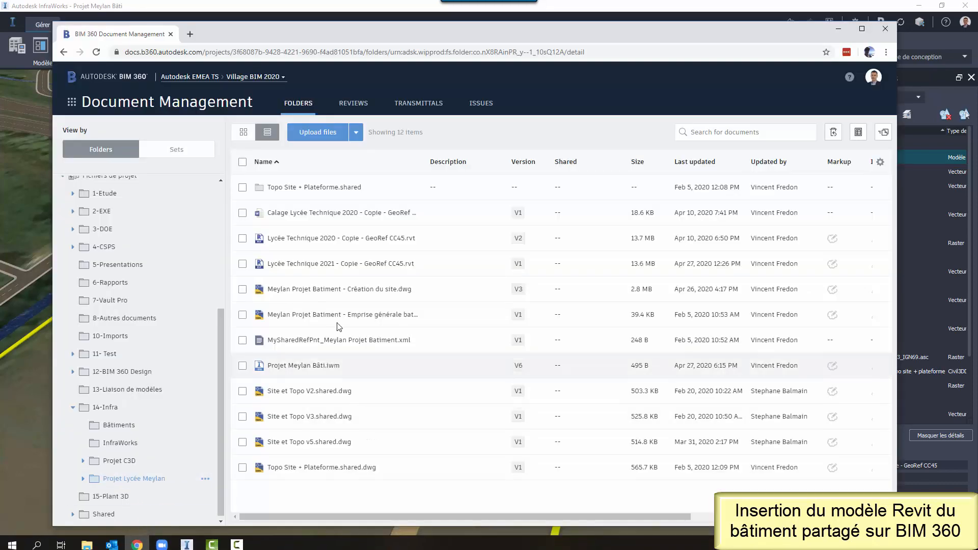
pyautogui.click(326, 213)
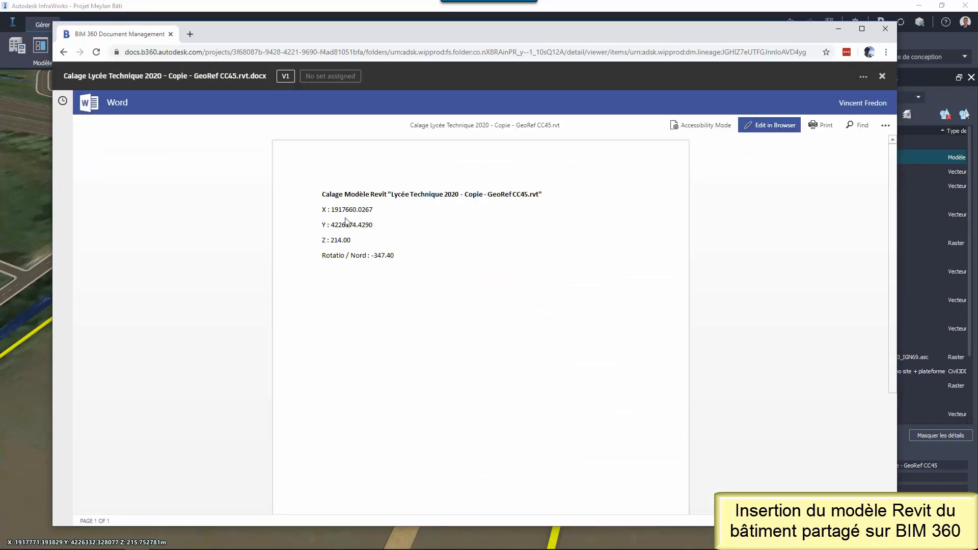
pyautogui.hotkey('ctrl', '+')
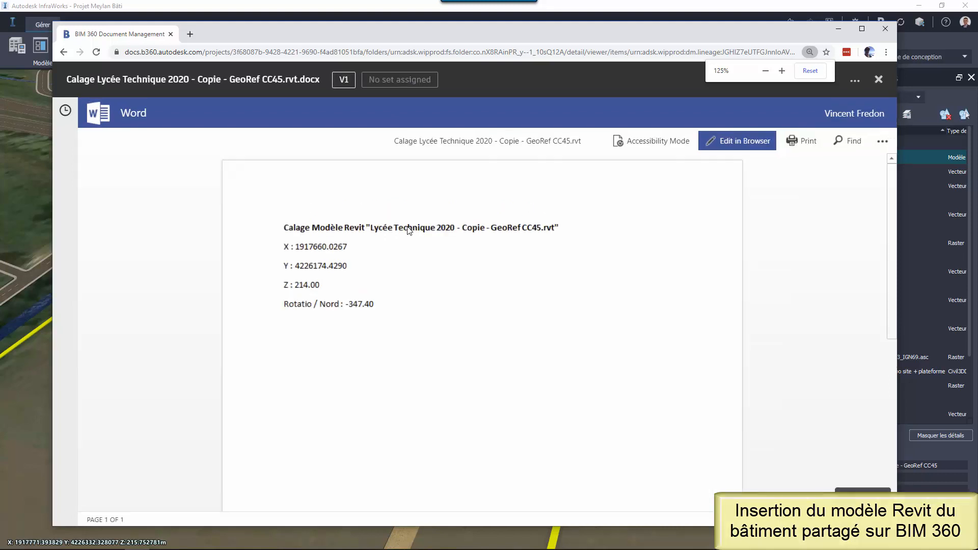
pyautogui.moveTo(295, 246); pyautogui.dragTo(345, 246)
pyautogui.hotkey('ctrl', 'c')
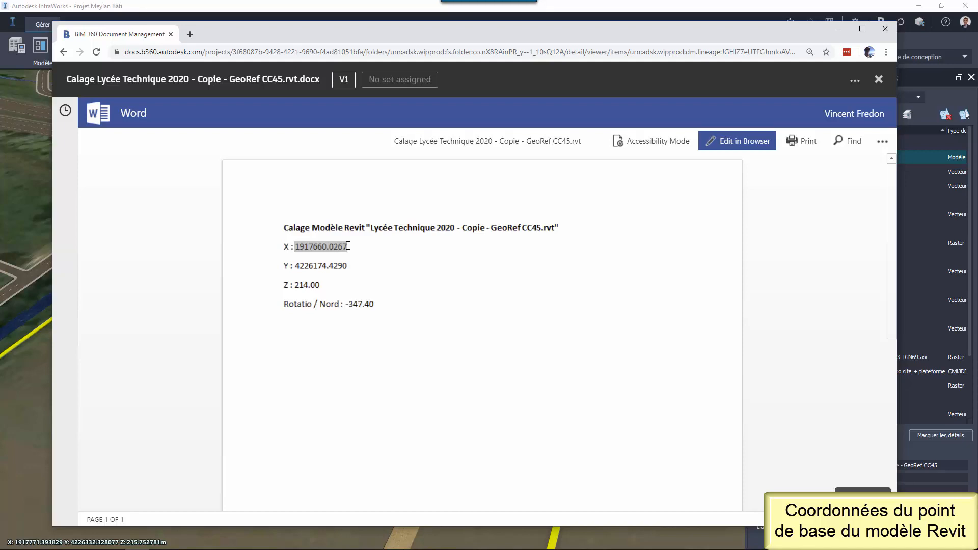
pyautogui.click(43, 304)
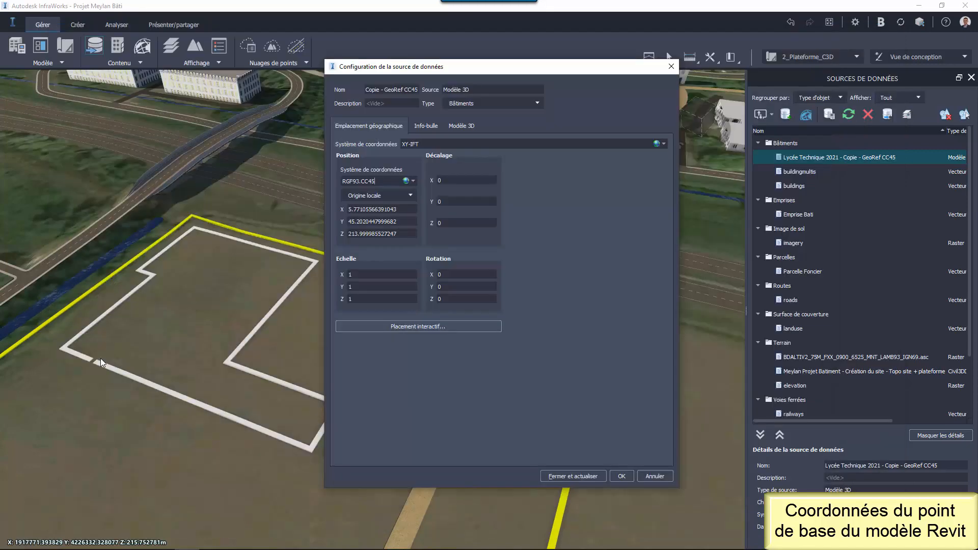
pyautogui.moveTo(398, 209); pyautogui.dragTo(349, 209)
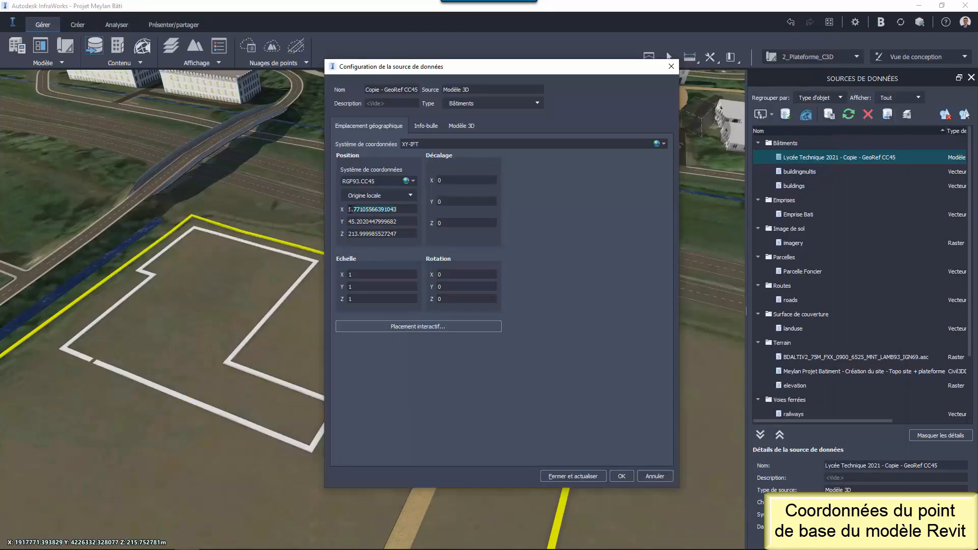
pyautogui.hotkey('ctrl', 'v')
# Copy the Y coordinate 4226174.4290 from the Calage document into the source's Y position and set its Z position to 214.
pyautogui.moveTo(216, 546)
pyautogui.click(137, 541)
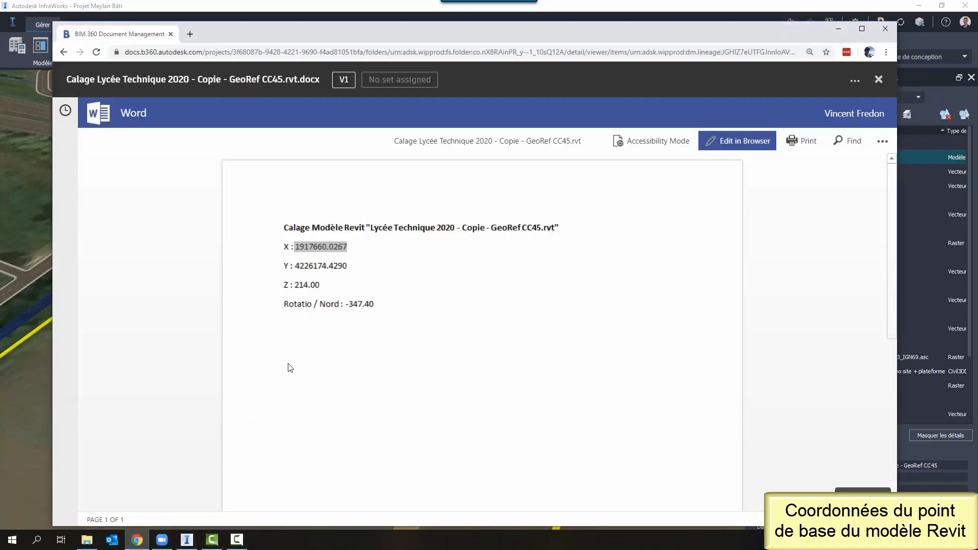
pyautogui.moveTo(294, 265); pyautogui.dragTo(341, 263)
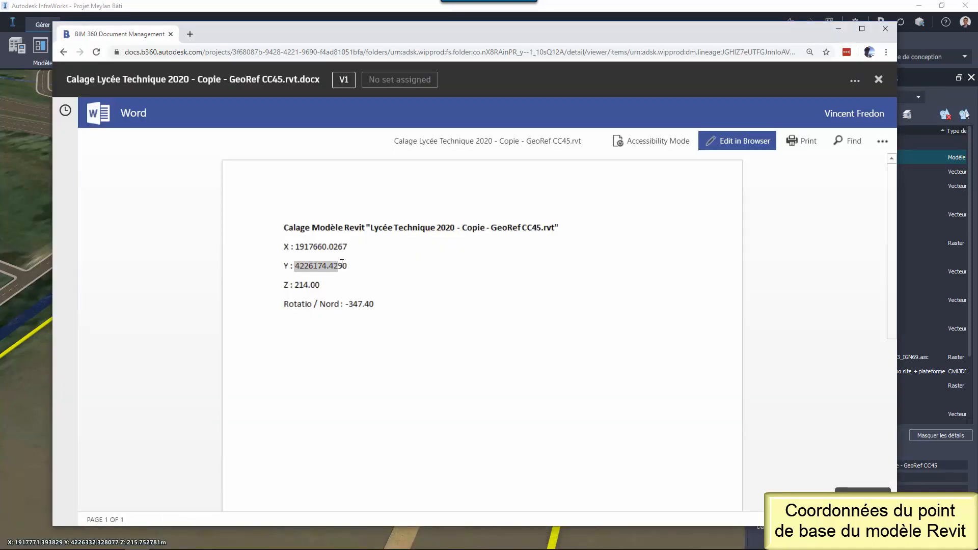
pyautogui.click(24, 324)
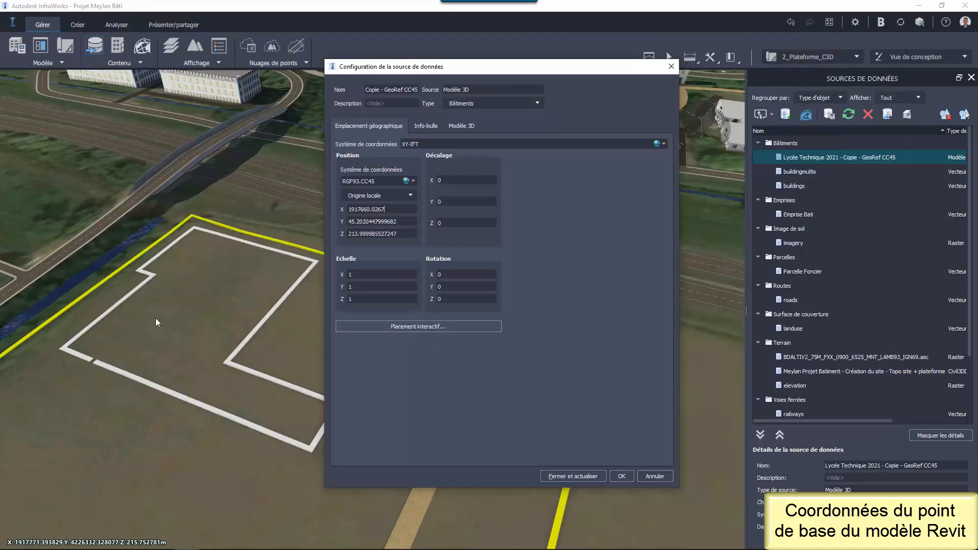
pyautogui.moveTo(403, 221); pyautogui.dragTo(346, 222)
pyautogui.write('4226174.4290')
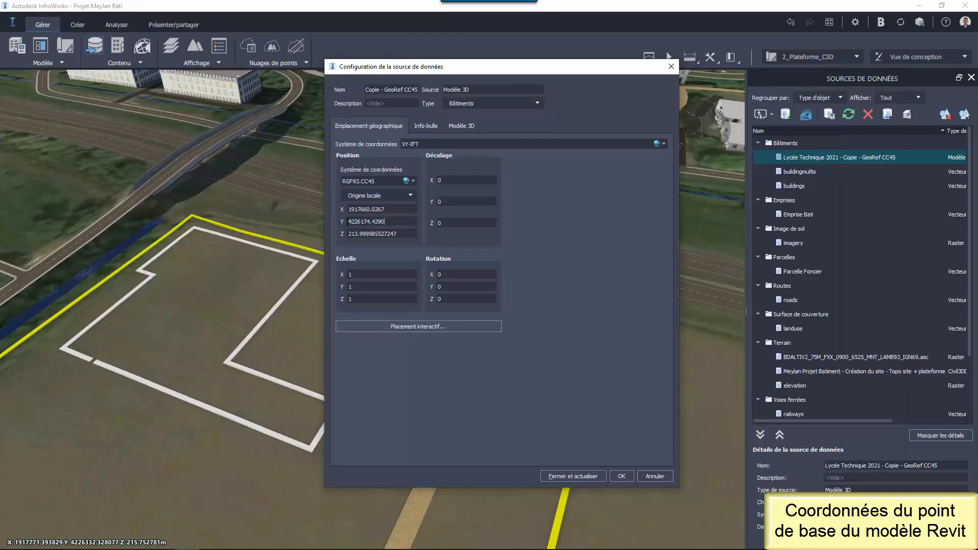
pyautogui.click(372, 235)
pyautogui.write('214')
# Set the source's Z rotation to the Calage document's north rotation of -347.40, and close its configuration with a refresh.
pyautogui.moveTo(176, 549)
pyautogui.click(139, 544)
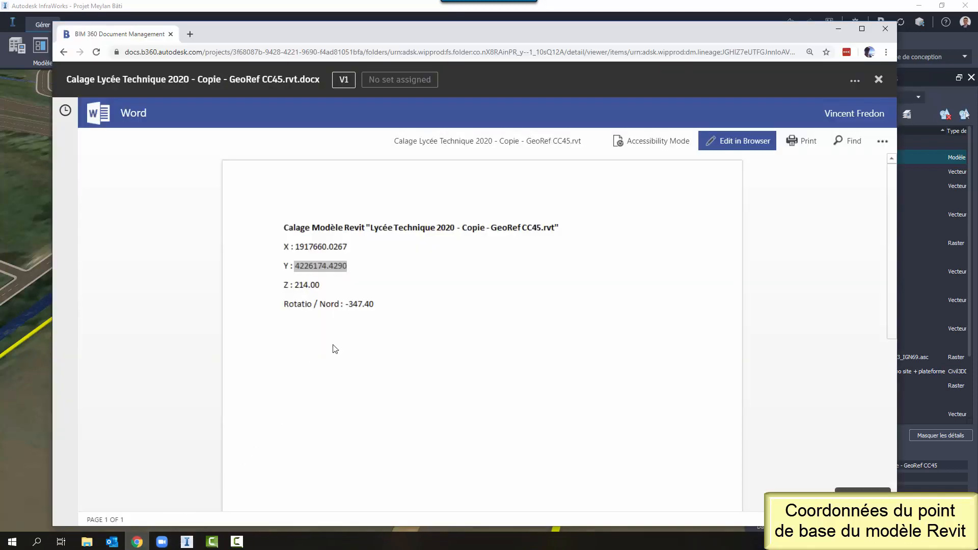
pyautogui.click(346, 304)
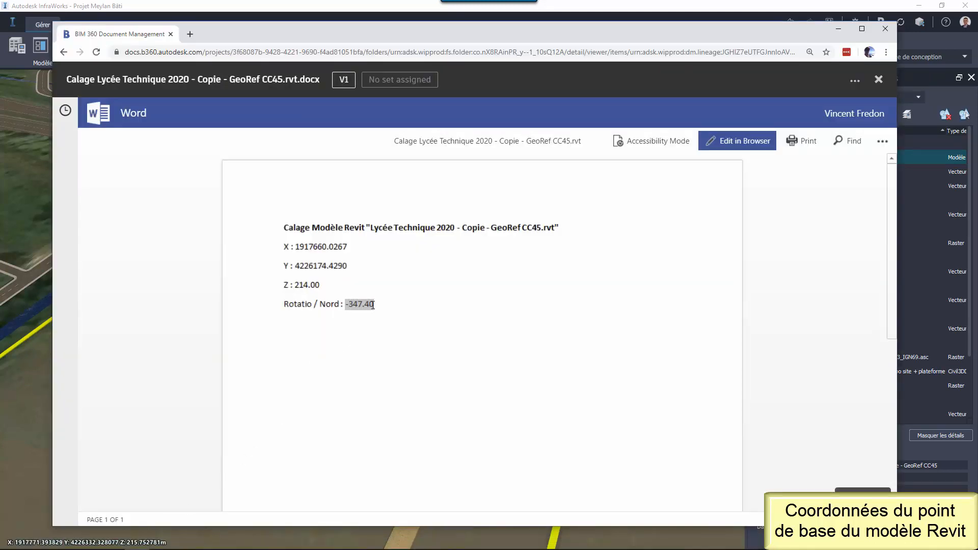
pyautogui.click(43, 388)
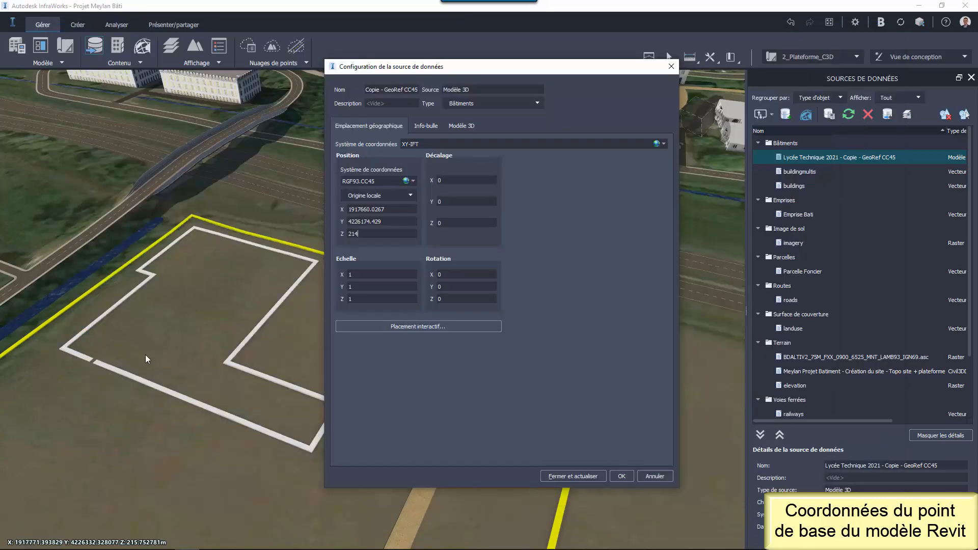
pyautogui.doubleClick(447, 298)
pyautogui.write('-347.40')
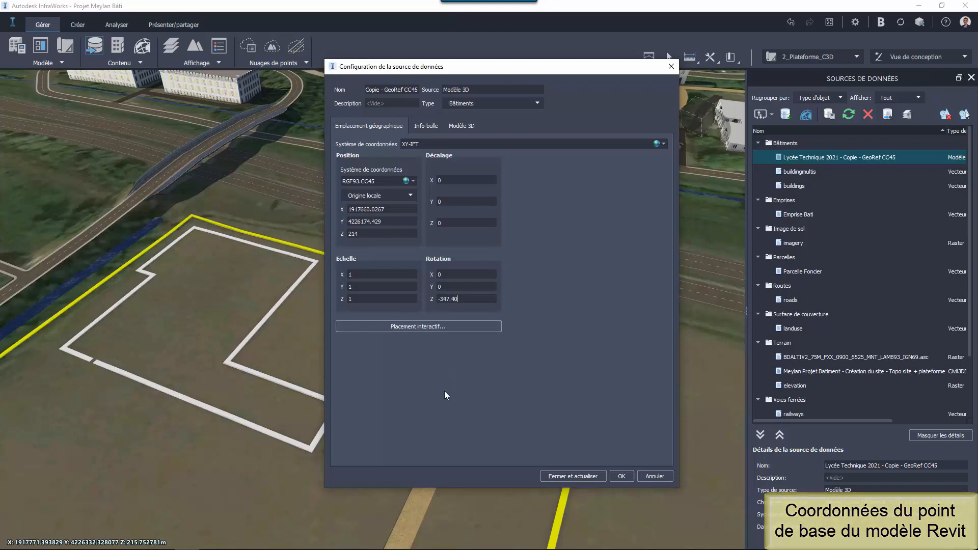
pyautogui.click(554, 478)
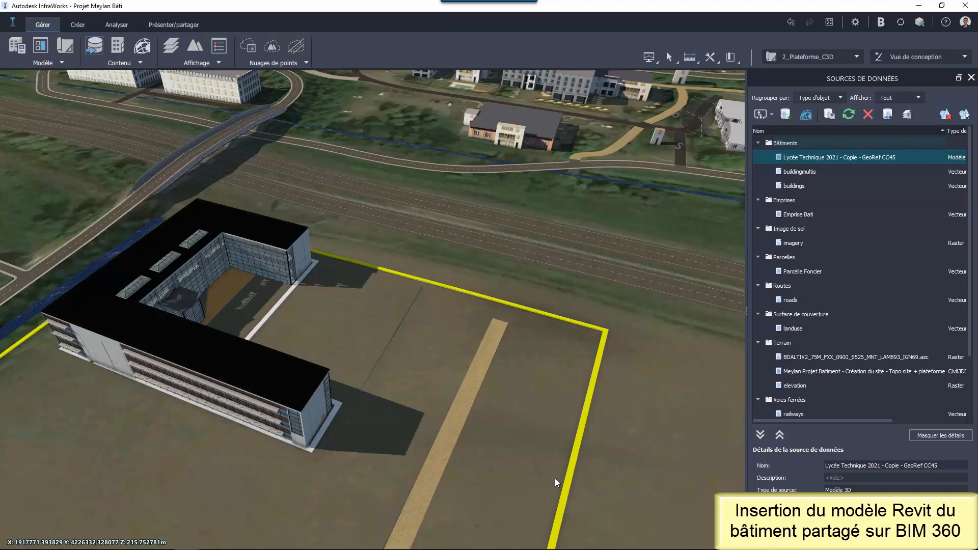
pyautogui.moveTo(114, 408); pyautogui.dragTo(536, 363, button='middle')
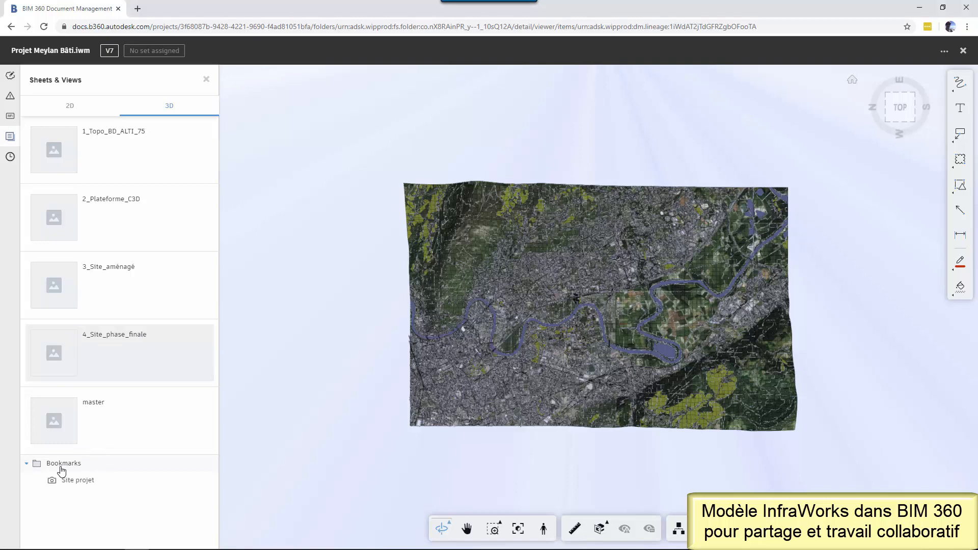
# In BIM 360, open the Site projet bookmark of Projet Meylan Bâti.iwm and examine the school building and its surroundings in 3D.
pyautogui.click(80, 485)
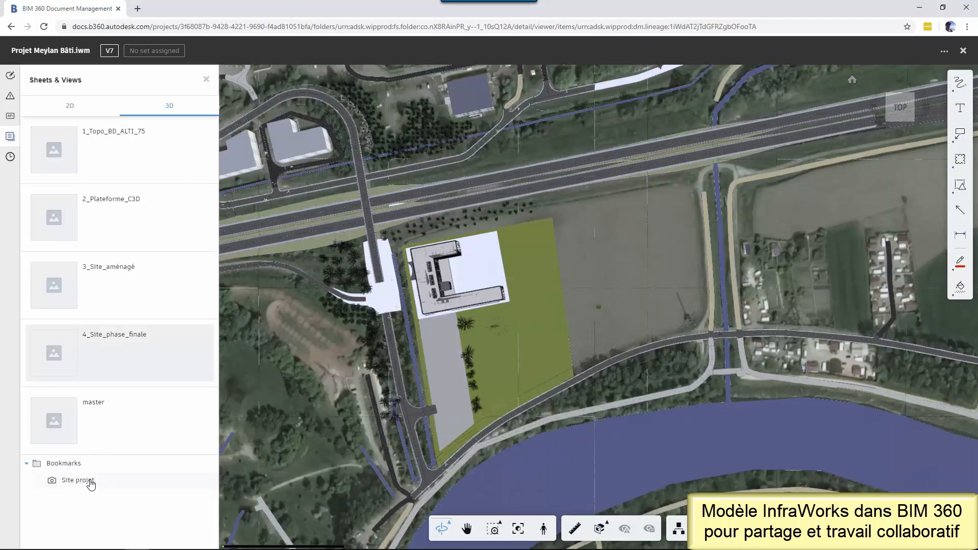
pyautogui.moveTo(504, 344); pyautogui.dragTo(690, 422, button='middle')
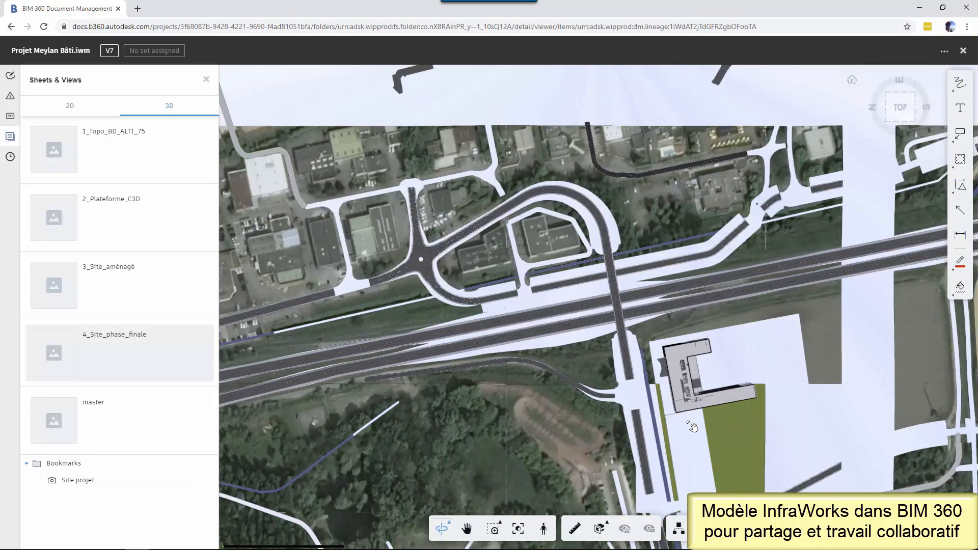
pyautogui.scroll(1, 701, 451)
pyautogui.scroll(5, 706, 457)
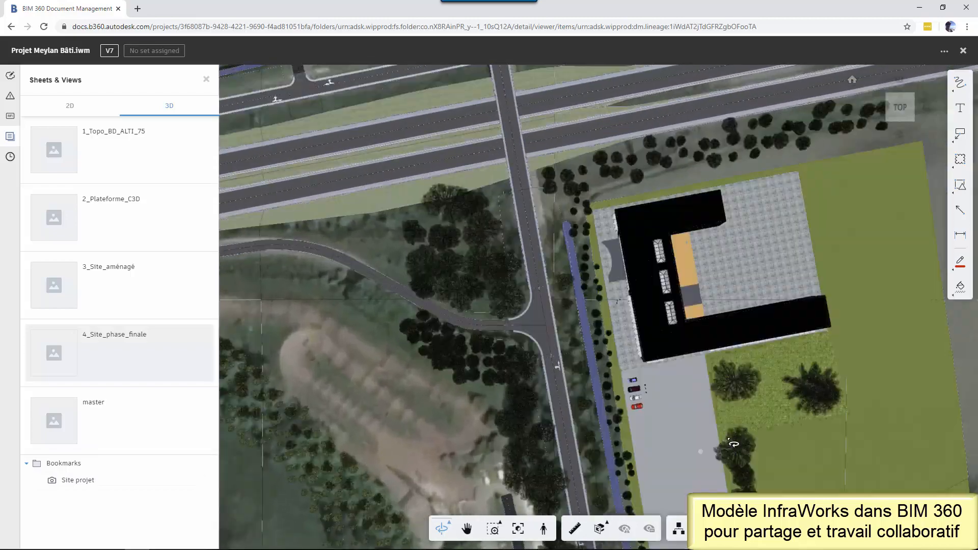
pyautogui.moveTo(732, 444); pyautogui.dragTo(648, 304)
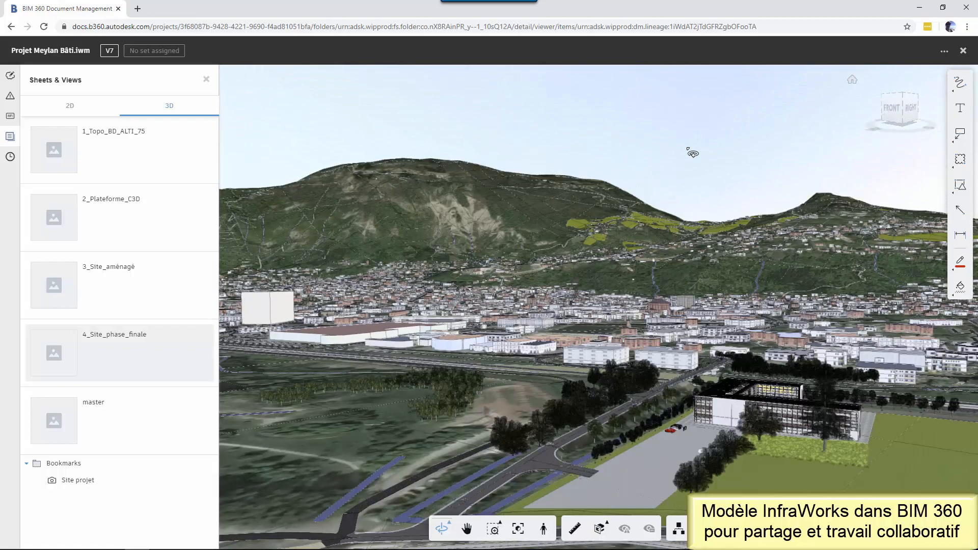
pyautogui.moveTo(509, 342); pyautogui.dragTo(683, 422)
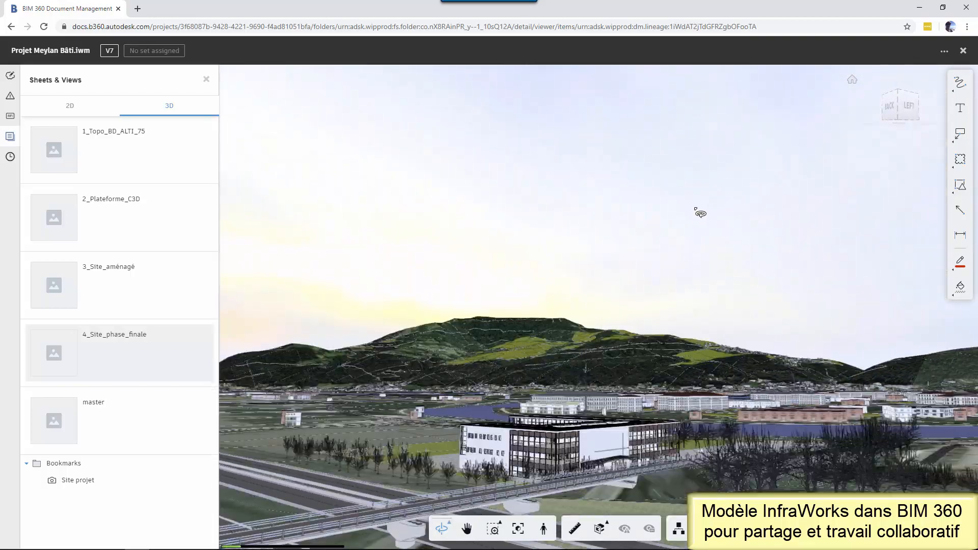
pyautogui.moveTo(680, 243); pyautogui.dragTo(620, 349)
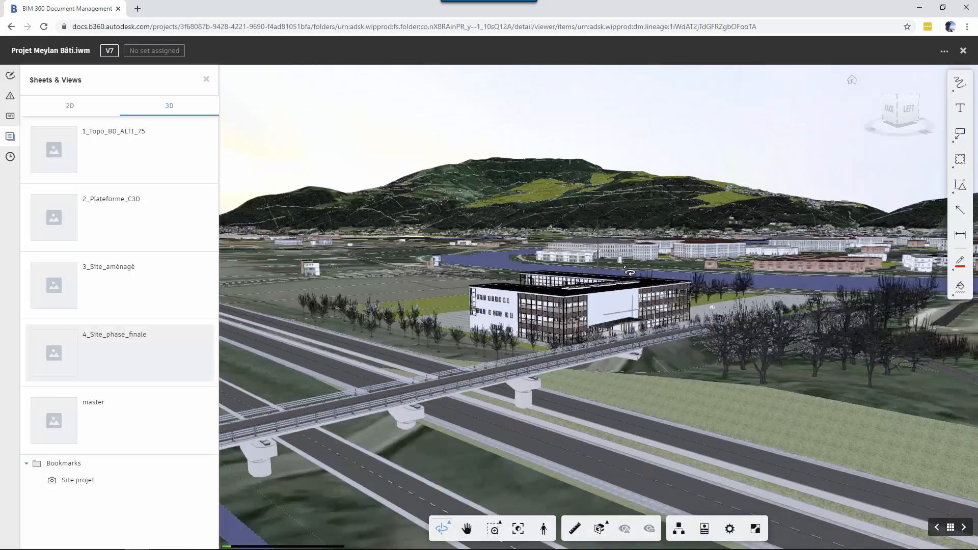